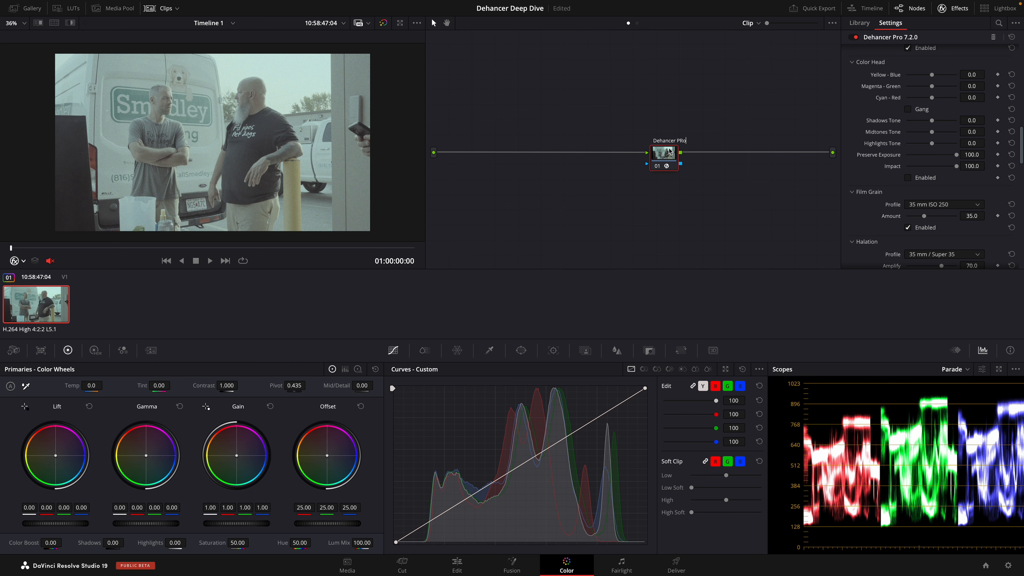
Hide the node graph and the clip thumbnails to enlarge the viewer.
{"action": "left_click", "coordinate": [917, 9]}
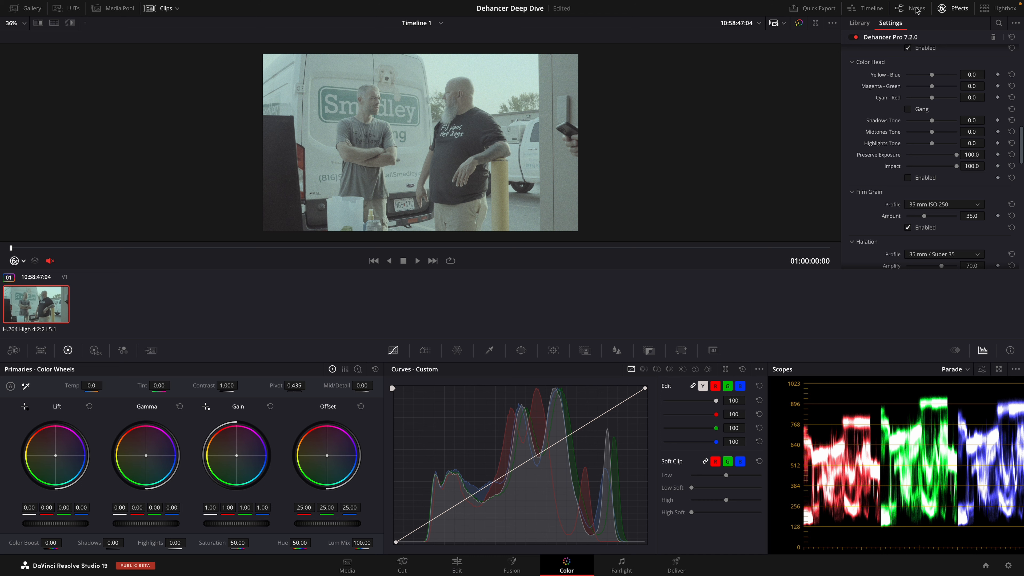
{"action": "left_click", "coordinate": [161, 8]}
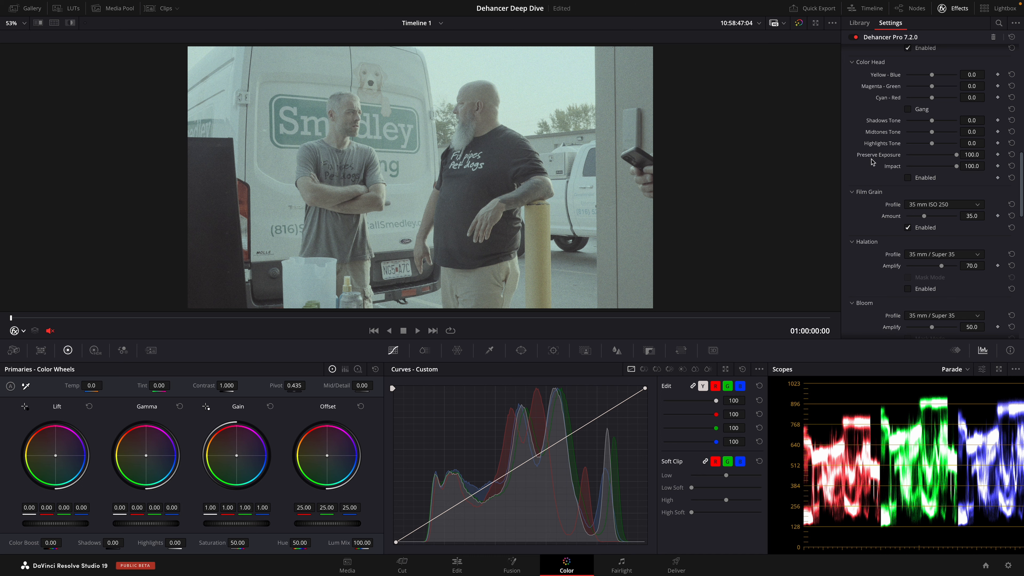
Set Dehancer's input to a chosen camera: vendor Sony, camera Alpha 7S III, format S-Log3 S-Gamut3.Cine.
{"action": "scroll", "coordinate": [898, 178], "scroll_direction": "up", "scroll_amount": 10}
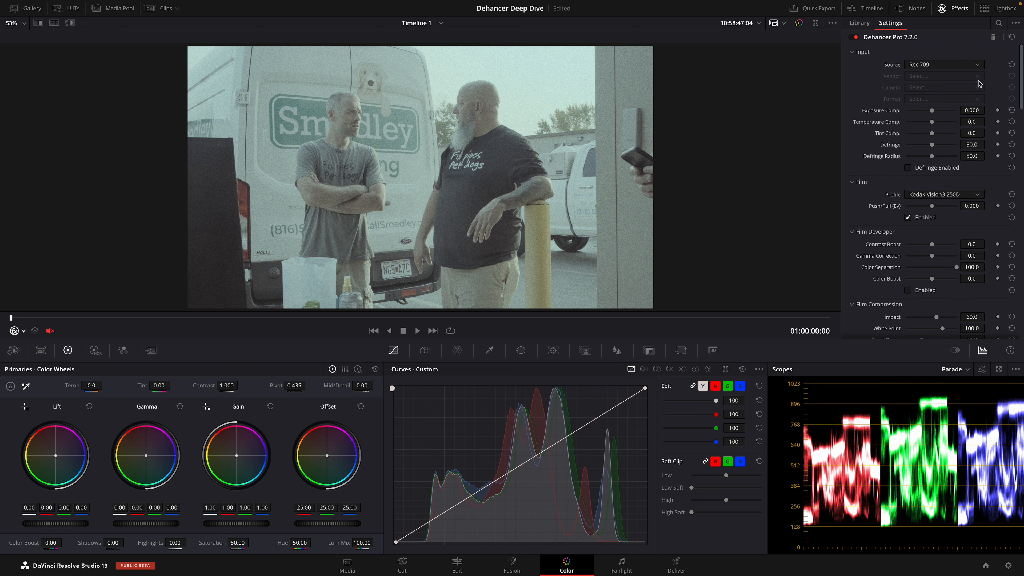
{"action": "left_click", "coordinate": [963, 66]}
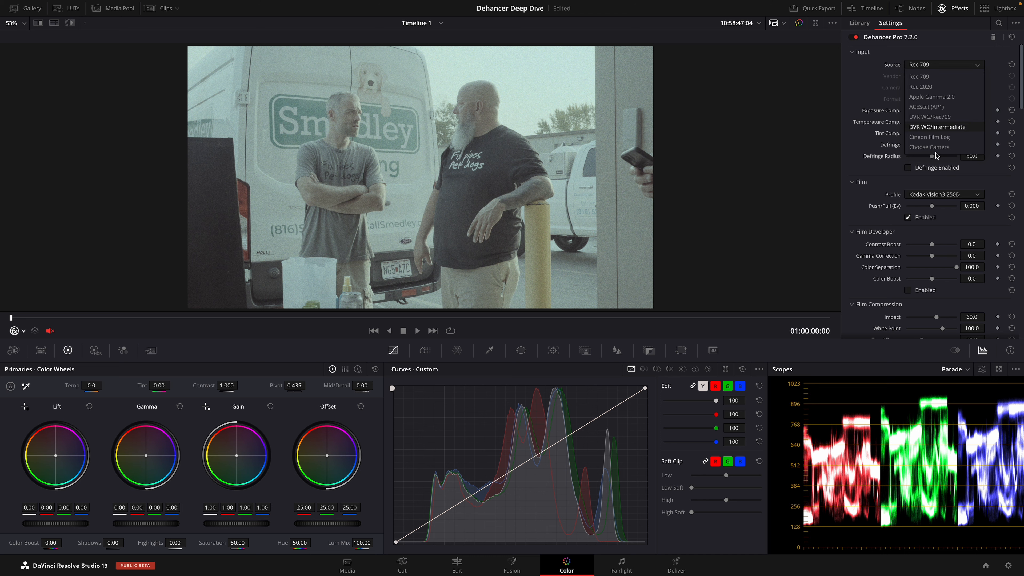
{"action": "left_click", "coordinate": [939, 149]}
{"action": "left_click", "coordinate": [940, 77]}
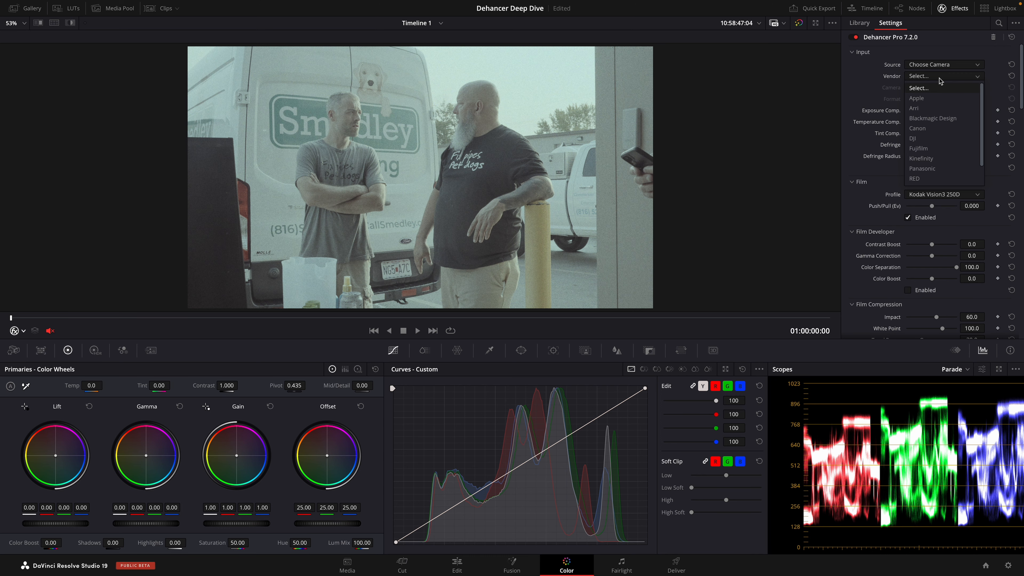
{"action": "scroll", "coordinate": [940, 149], "scroll_direction": "down", "scroll_amount": 3}
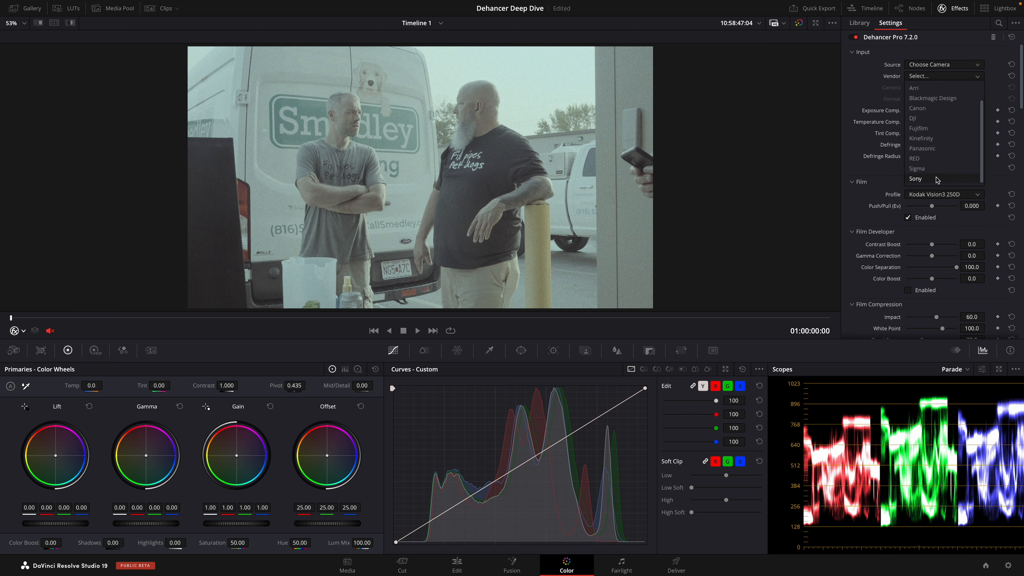
{"action": "left_click", "coordinate": [928, 169]}
{"action": "left_click", "coordinate": [950, 88]}
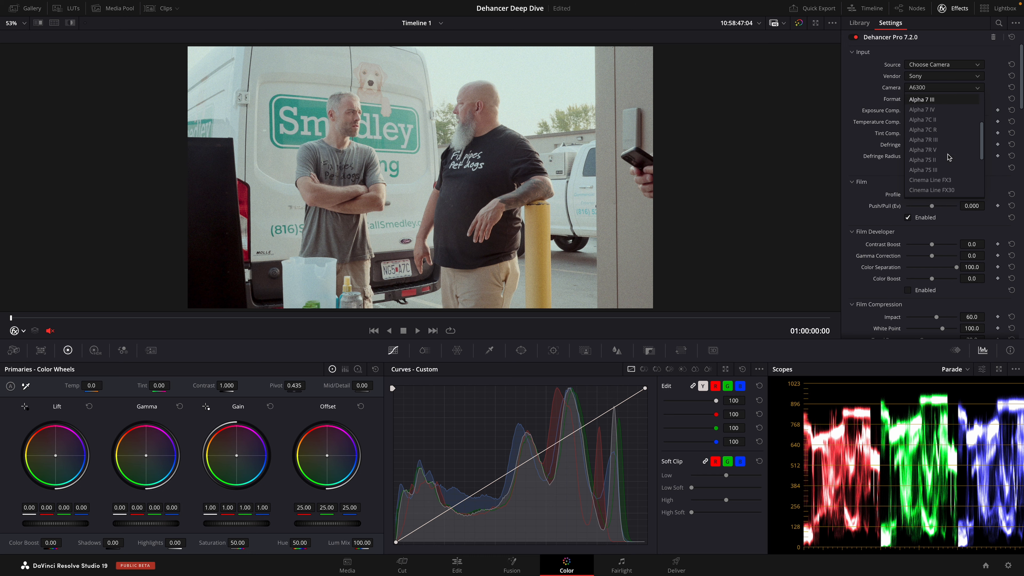
{"action": "left_click", "coordinate": [947, 170]}
{"action": "left_click", "coordinate": [943, 100]}
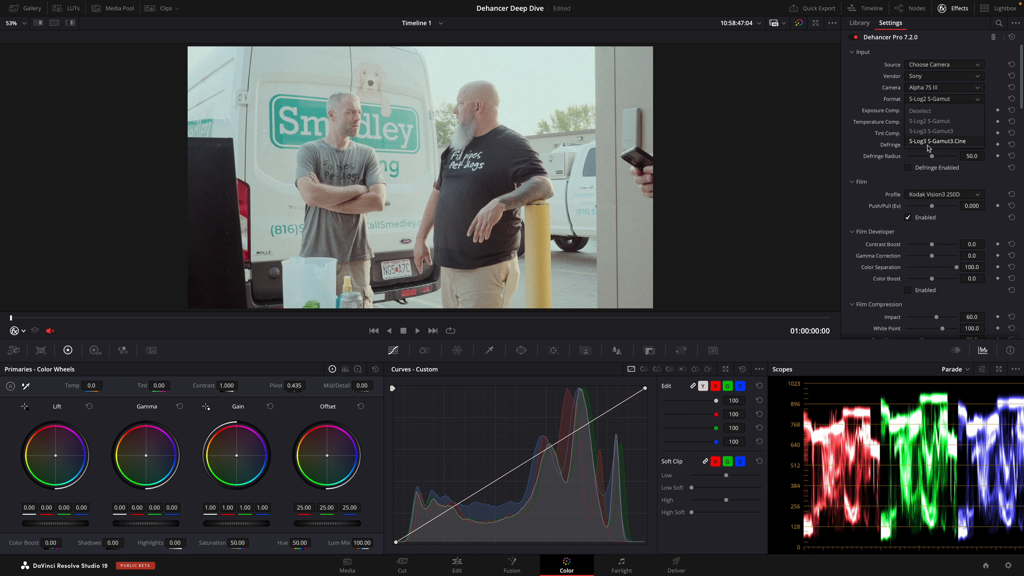
{"action": "left_click", "coordinate": [941, 142]}
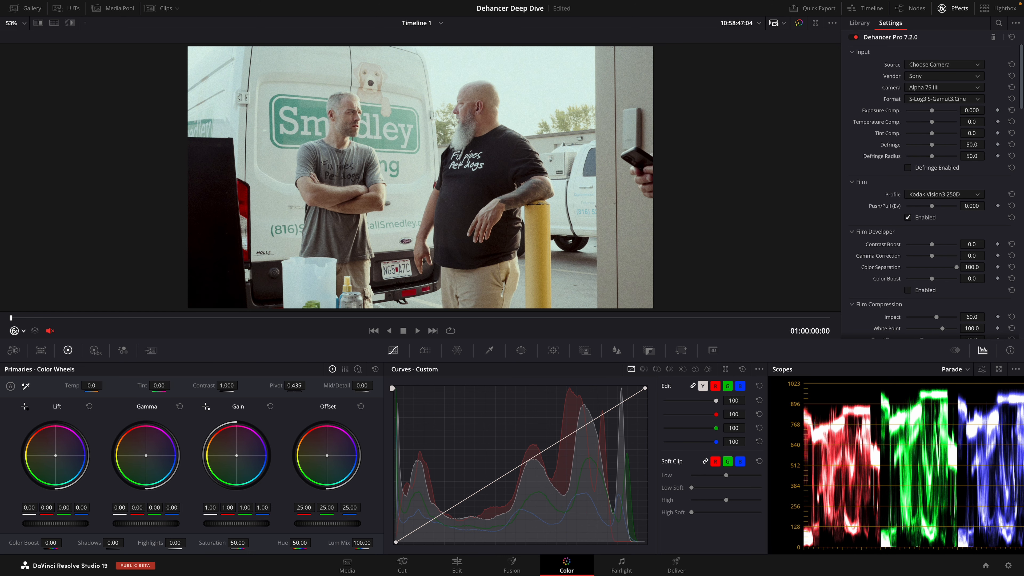
Disable Dehancer's Film profile section and show the node graph again.
{"action": "left_click", "coordinate": [909, 218]}
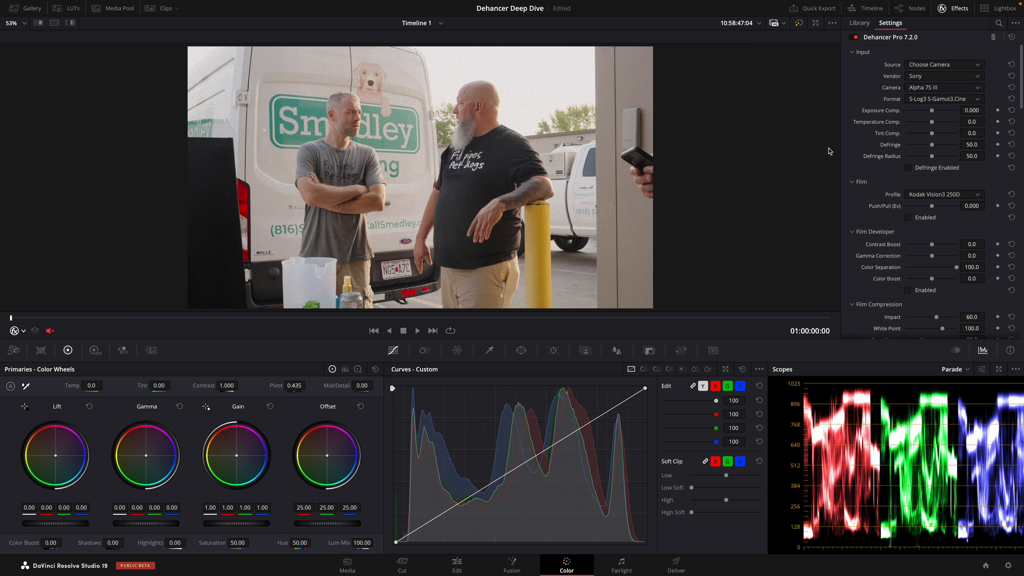
{"action": "left_click_drag", "start_coordinate": [843, 150], "coordinate": [879, 166]}
{"action": "left_click", "coordinate": [912, 8]}
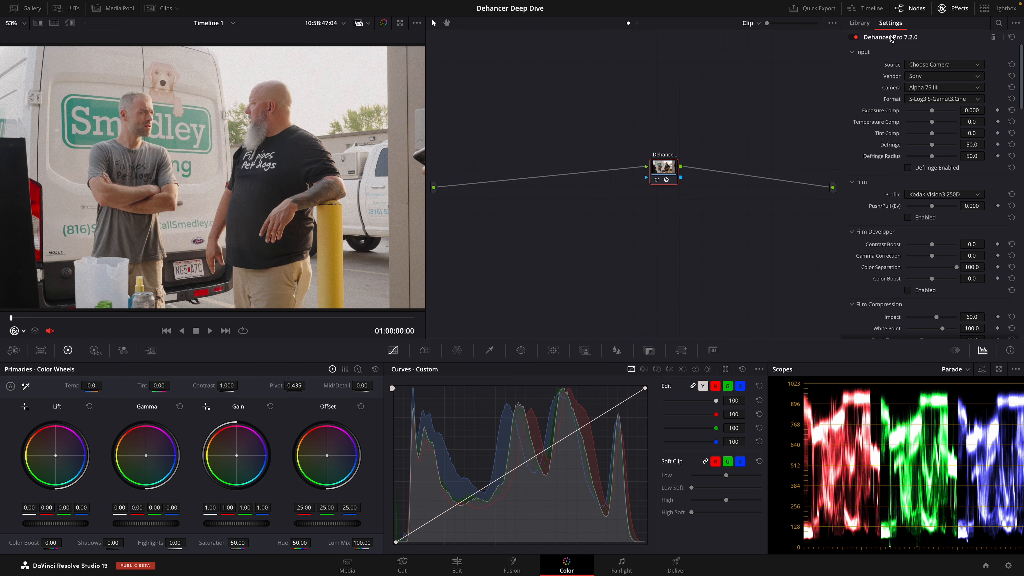
Add two serial nodes after the Dehancer node and place the last one near the graph's output.
{"action": "key", "text": "alt+s"}
{"action": "key", "text": "alt+s"}
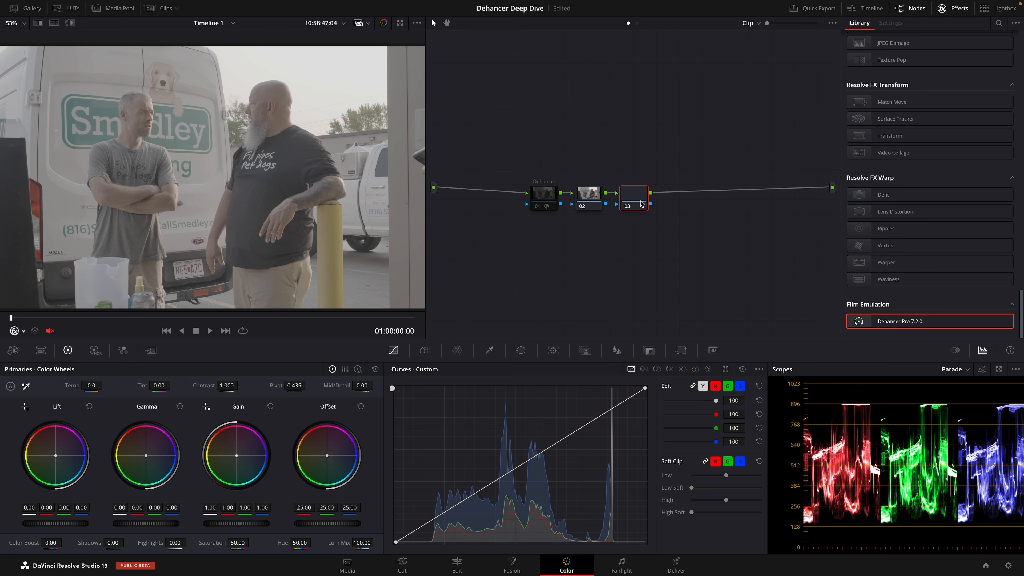
{"action": "left_click_drag", "start_coordinate": [638, 195], "coordinate": [773, 198]}
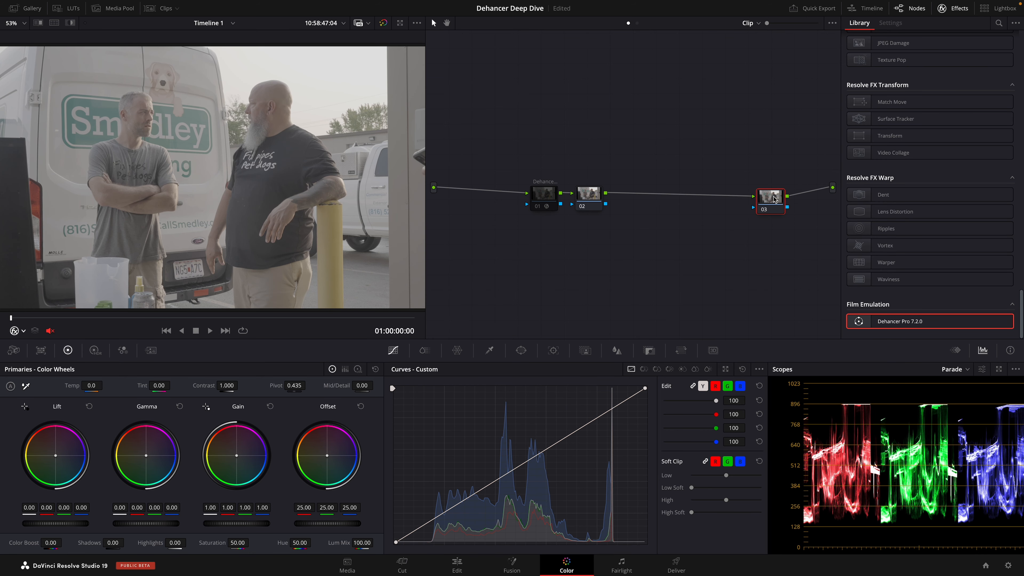
In the project's color management, set the timeline color space to DaVinci WG/Intermediate and the output color space to Rec.709-A.
{"action": "left_click", "coordinate": [1007, 566]}
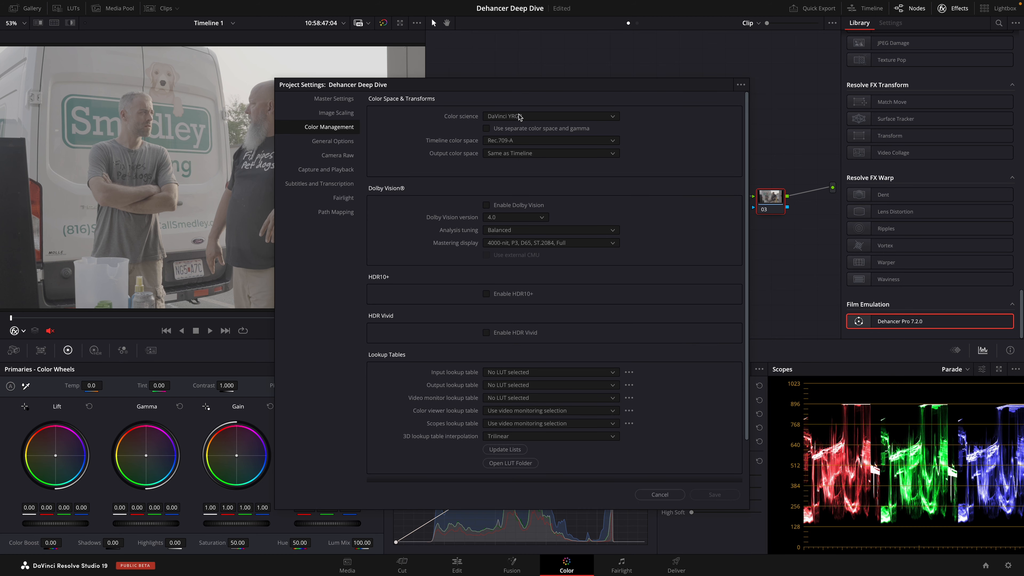
{"action": "left_click", "coordinate": [515, 148]}
{"action": "scroll", "coordinate": [554, 181], "scroll_direction": "up", "scroll_amount": 4}
{"action": "scroll", "coordinate": [555, 181], "scroll_direction": "up", "scroll_amount": 3}
{"action": "left_click", "coordinate": [537, 153]}
{"action": "left_click", "coordinate": [537, 154]}
{"action": "scroll", "coordinate": [555, 215], "scroll_direction": "down", "scroll_amount": 10}
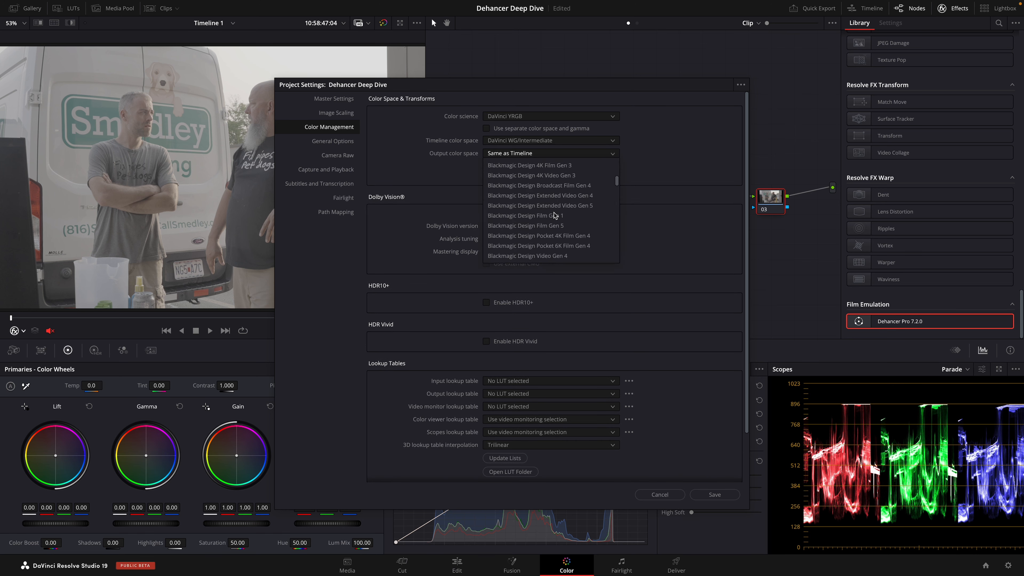
{"action": "scroll", "coordinate": [554, 215], "scroll_direction": "down", "scroll_amount": 5}
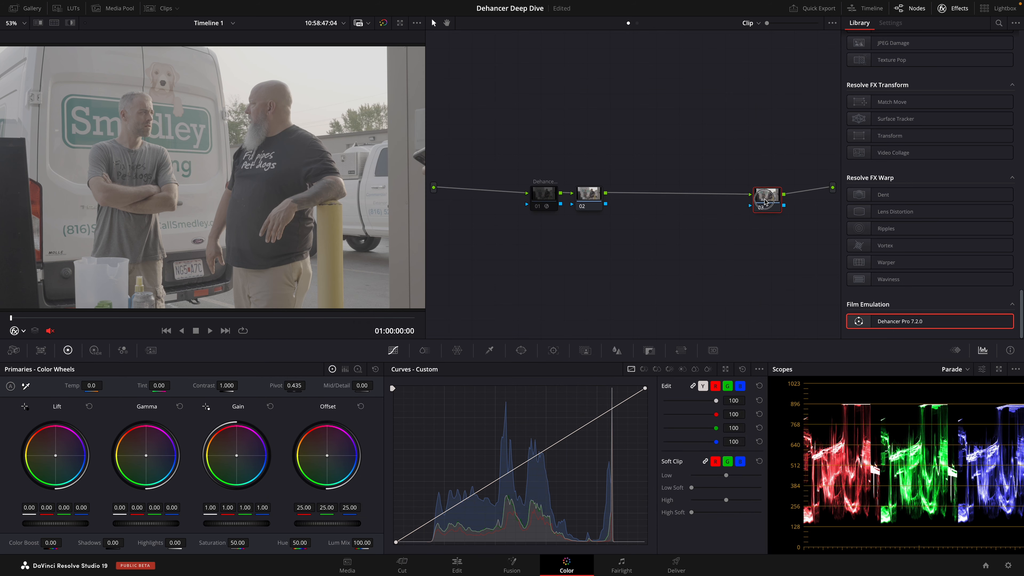
Label the second node ToDWG and the third node ToRec709.
{"action": "key", "text": "alt+s"}
{"action": "type", "text": "ToDWG"}
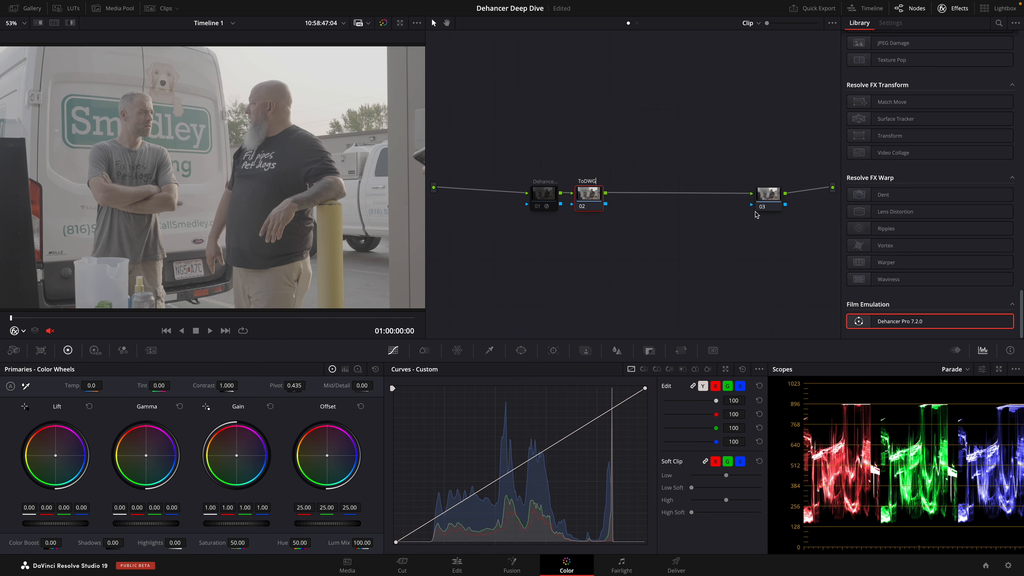
{"action": "left_click", "coordinate": [773, 195]}
{"action": "type", "text": "ToR"}
{"action": "type", "text": "ec709"}
Apply the Color Space Transform effect to the ToDWG node.
{"action": "left_click", "coordinate": [589, 196]}
{"action": "scroll", "coordinate": [934, 268], "scroll_direction": "up", "scroll_amount": 20}
{"action": "left_click_drag", "start_coordinate": [932, 249], "coordinate": [593, 201]}
Set the ToDWG transform's input color space to Sony S-Gamut3.Cine, input gamma to Sony S-Log3 and output color space to DaVinci Wide Gamut.
{"action": "left_click", "coordinate": [944, 65]}
{"action": "scroll", "coordinate": [991, 141], "scroll_direction": "down", "scroll_amount": 5}
{"action": "scroll", "coordinate": [984, 141], "scroll_direction": "down", "scroll_amount": 4}
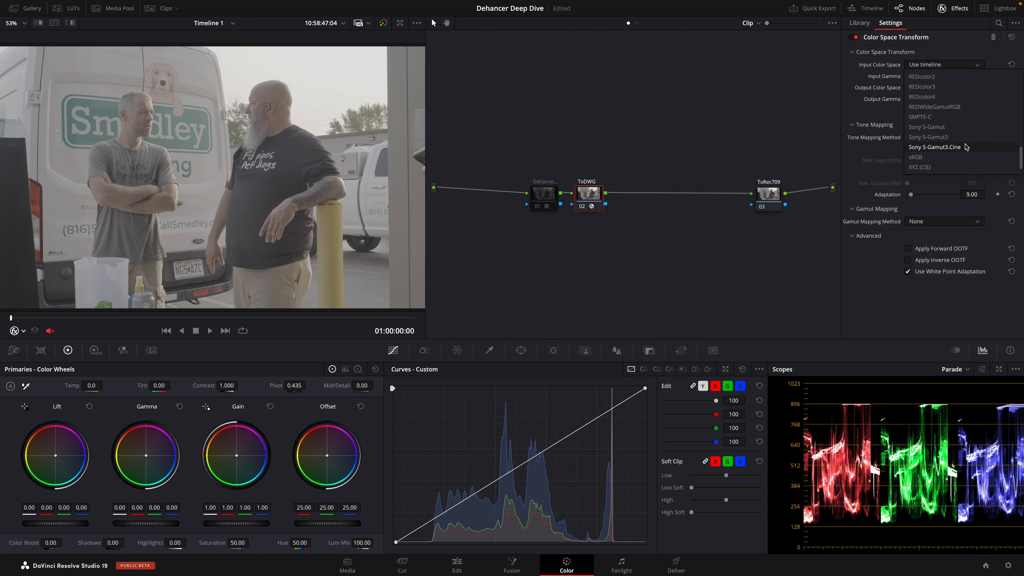
{"action": "left_click", "coordinate": [966, 147]}
{"action": "left_click", "coordinate": [965, 76]}
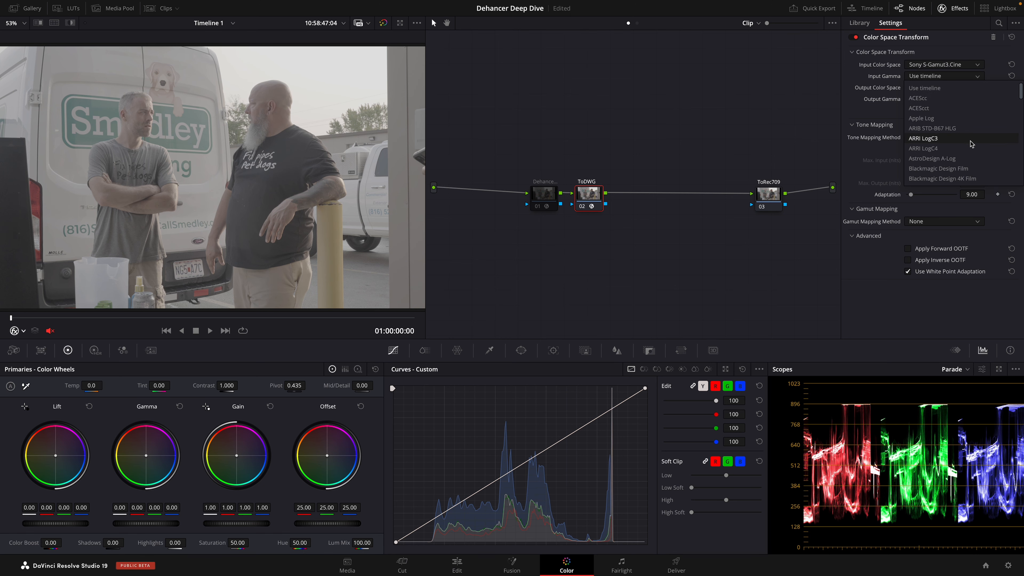
{"action": "scroll", "coordinate": [972, 144], "scroll_direction": "down", "scroll_amount": 5}
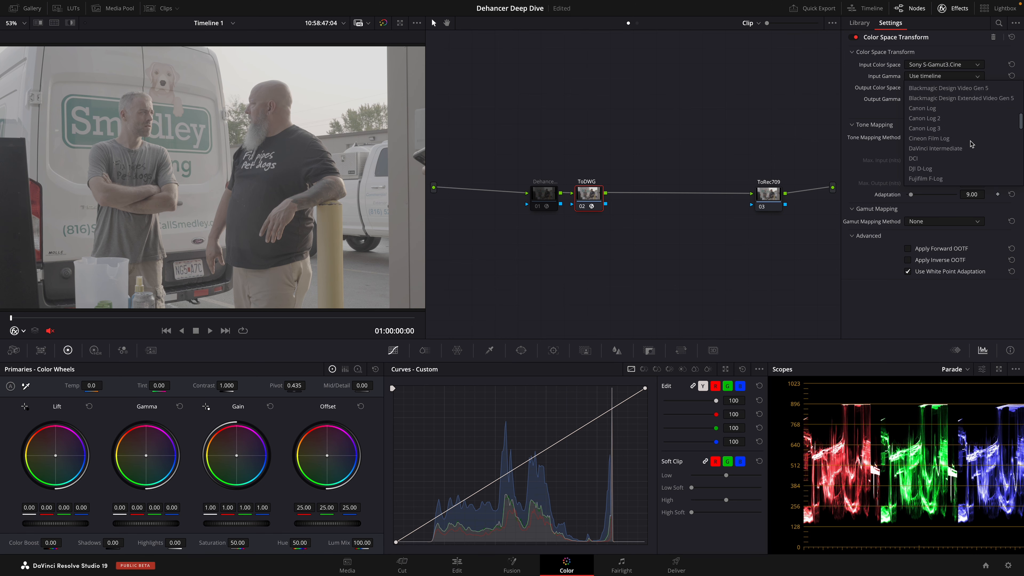
{"action": "scroll", "coordinate": [970, 144], "scroll_direction": "down", "scroll_amount": 5}
{"action": "left_click", "coordinate": [928, 164]}
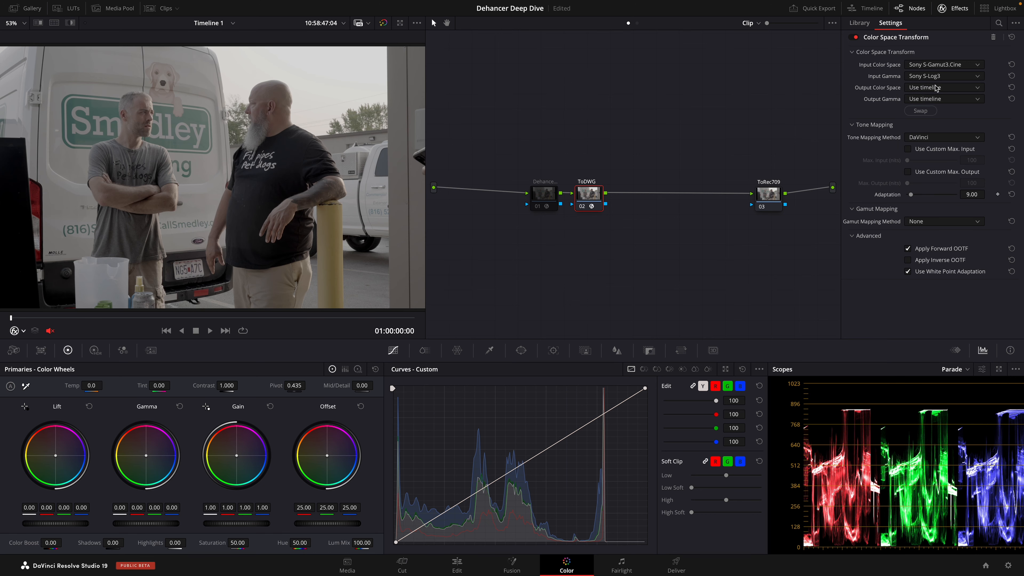
{"action": "left_click", "coordinate": [935, 88]}
{"action": "left_click", "coordinate": [939, 140]}
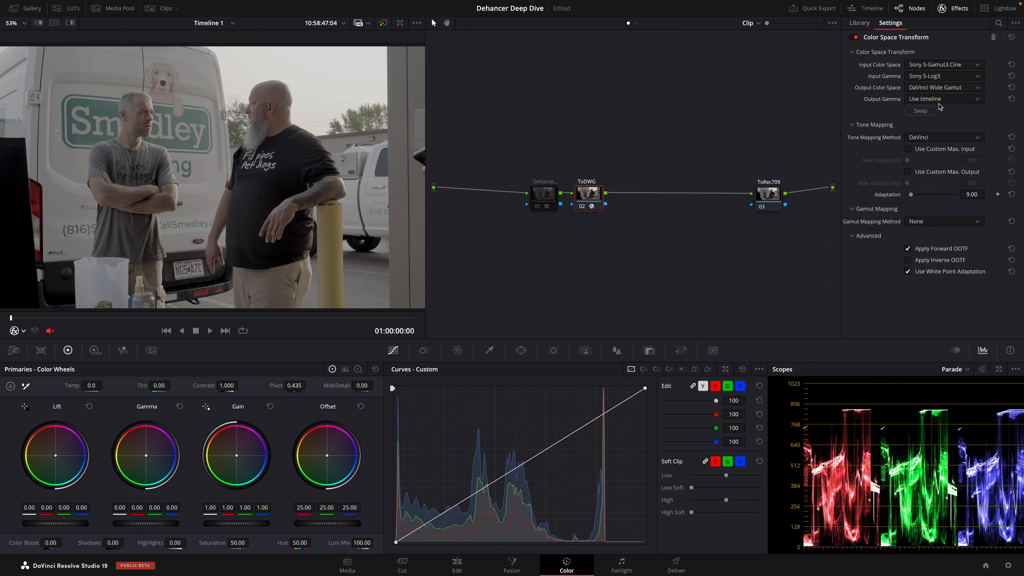
Apply the Color Space Transform effect to the ToRec709 node.
{"action": "left_click", "coordinate": [768, 193]}
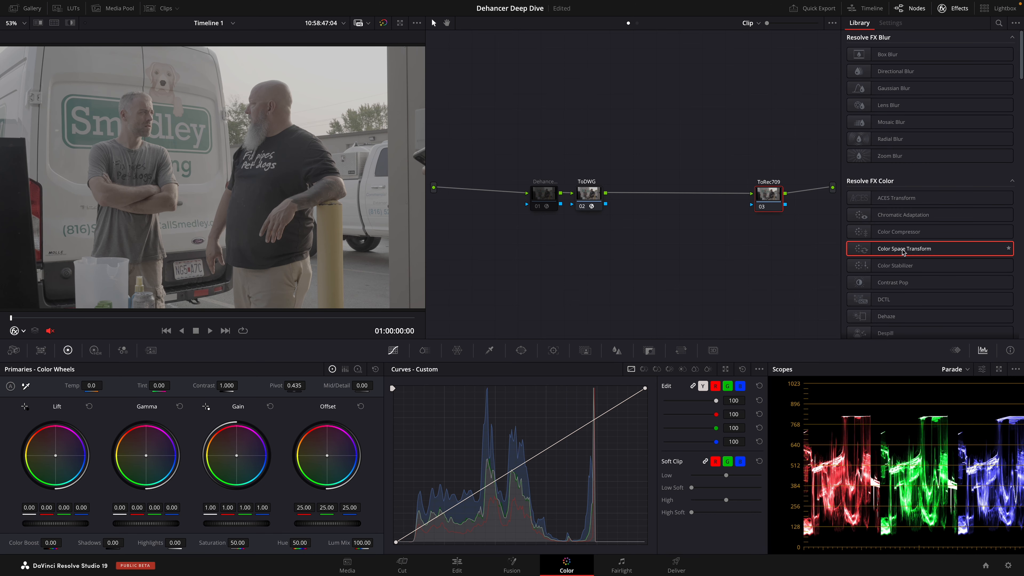
{"action": "left_click", "coordinate": [914, 252]}
{"action": "left_click_drag", "start_coordinate": [914, 253], "coordinate": [766, 196]}
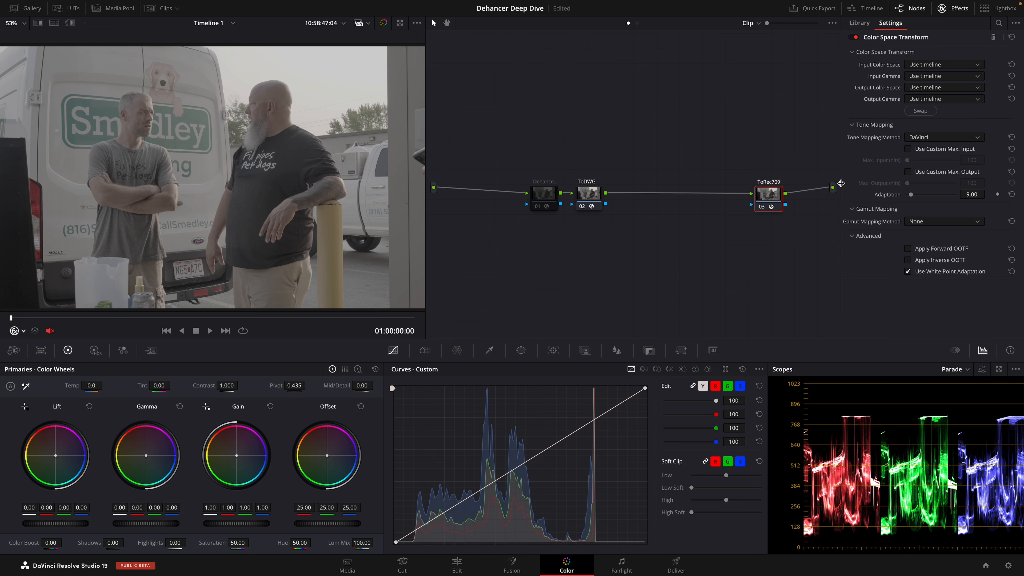
Set the ToRec709 transform from DaVinci Wide Gamut and DaVinci Intermediate to Rec.709 color space with Rec.709-A gamma.
{"action": "left_click", "coordinate": [940, 65]}
{"action": "left_click", "coordinate": [940, 137]}
{"action": "left_click", "coordinate": [942, 76]}
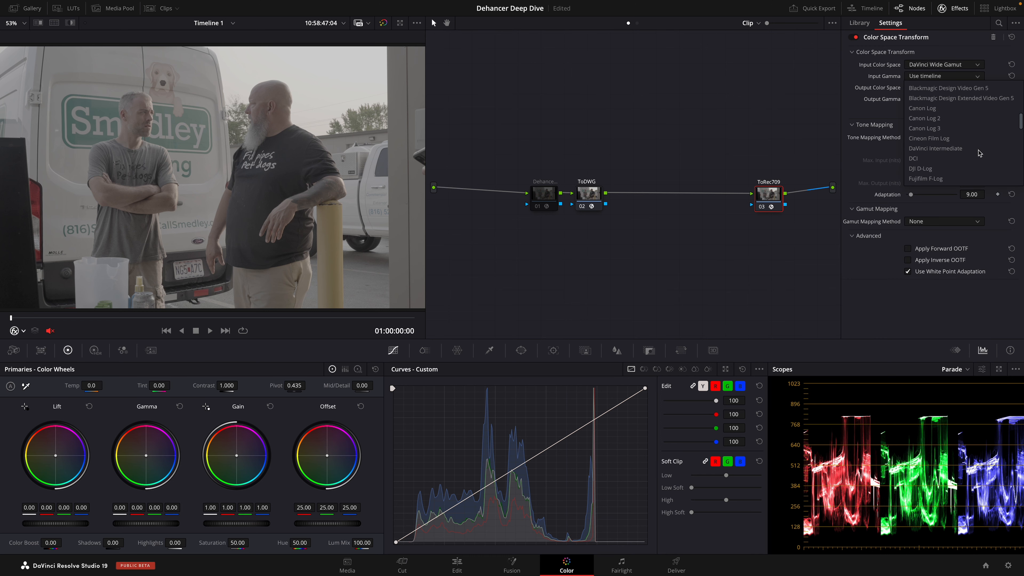
{"action": "left_click", "coordinate": [947, 149]}
{"action": "left_click", "coordinate": [948, 99]}
{"action": "scroll", "coordinate": [954, 123], "scroll_direction": "down", "scroll_amount": 7}
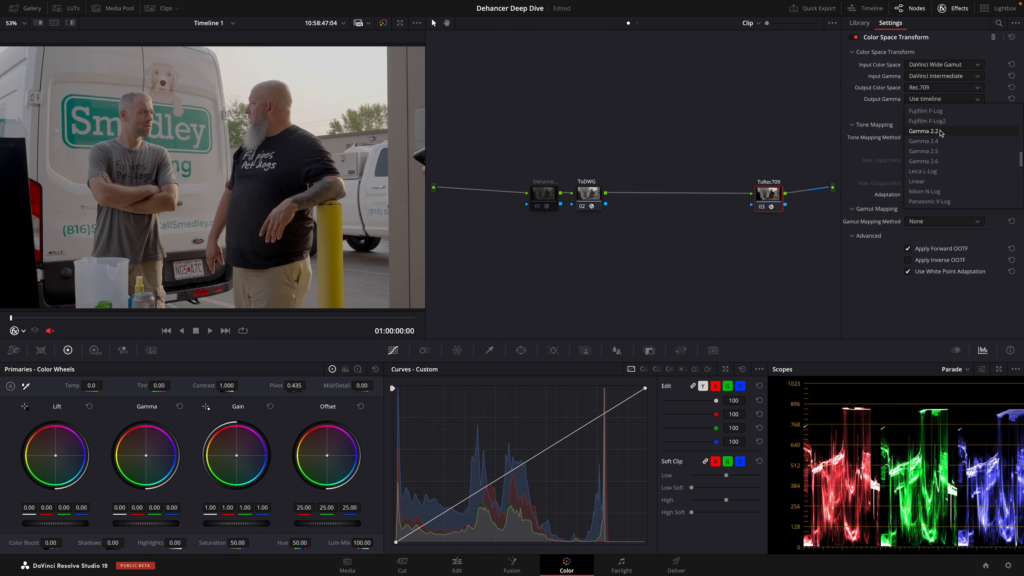
{"action": "scroll", "coordinate": [956, 151], "scroll_direction": "down", "scroll_amount": 2}
{"action": "left_click", "coordinate": [935, 162]}
Widen the viewer and move the ToRec709 node back inside the visible node graph.
{"action": "left_click_drag", "start_coordinate": [427, 148], "coordinate": [493, 152]}
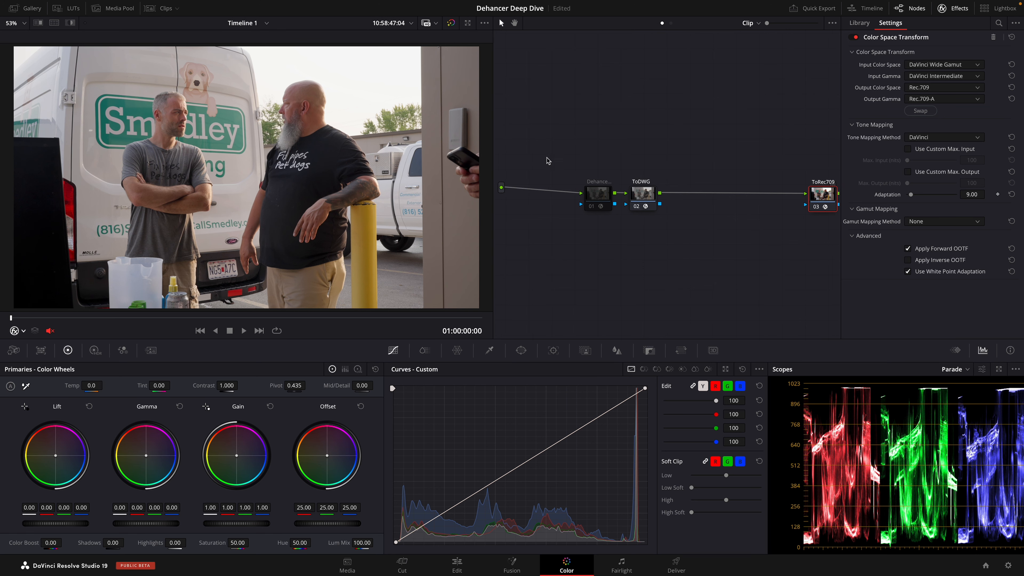
{"action": "left_click_drag", "start_coordinate": [833, 200], "coordinate": [802, 198]}
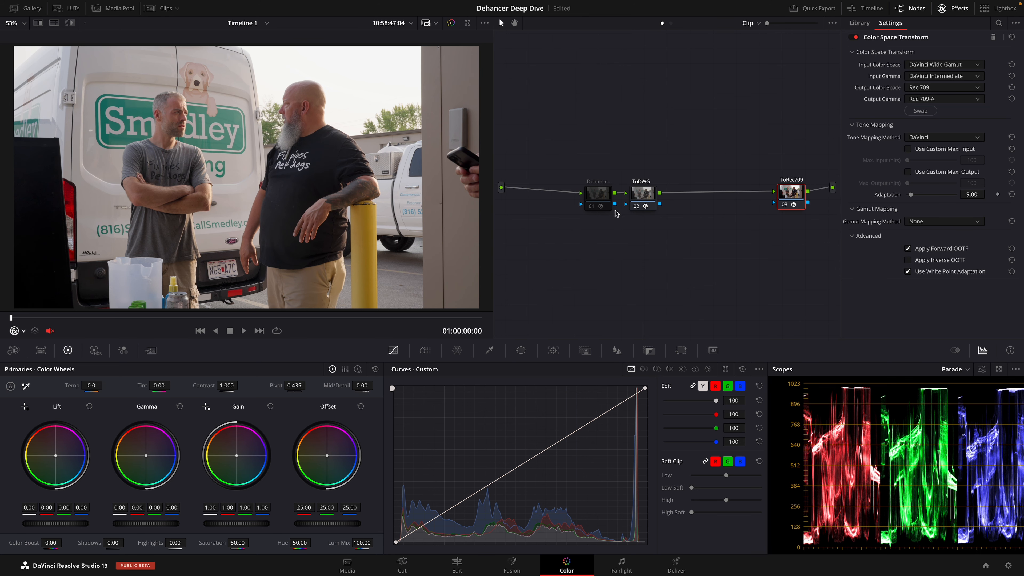
Open the project's color management settings and go through the timeline color space choices.
{"action": "key", "text": "shift+9"}
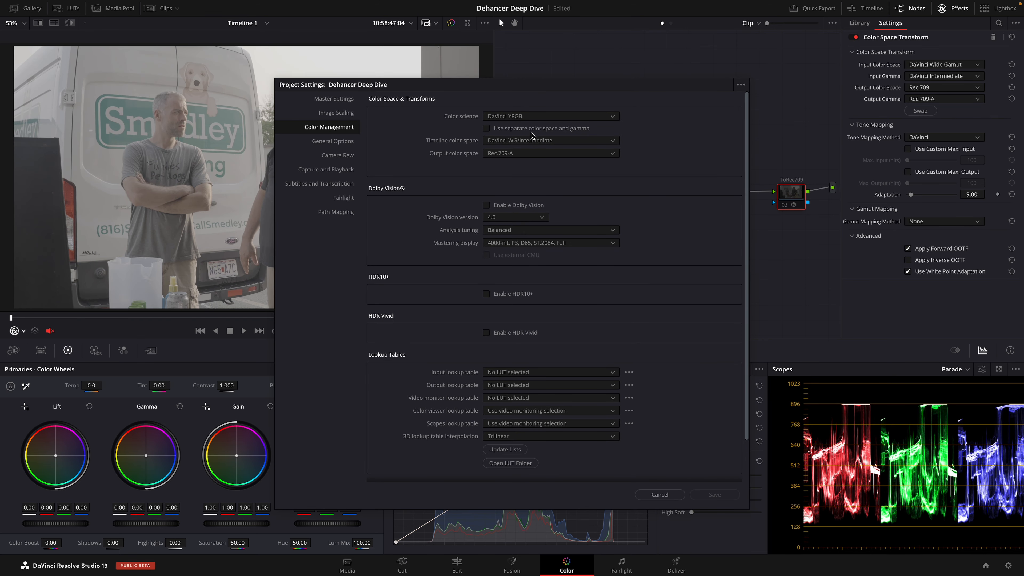
{"action": "left_click", "coordinate": [537, 141]}
{"action": "scroll", "coordinate": [543, 188], "scroll_direction": "down", "scroll_amount": 4}
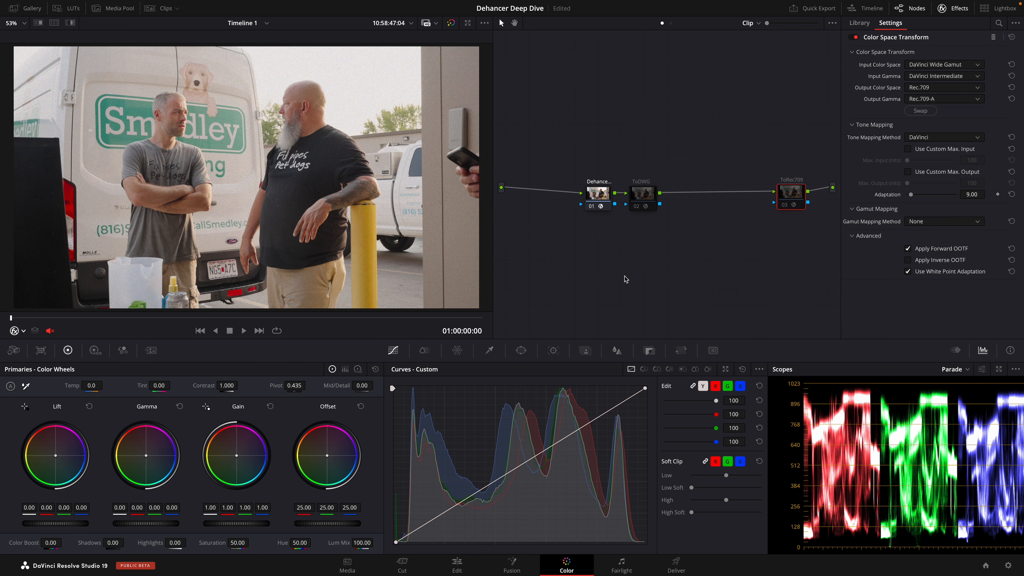
Disable Film Grain in the Dehancer node and return to its input settings.
{"action": "mouse_move", "coordinate": [493, 246]}
{"action": "left_mouse_down"}
{"action": "mouse_move", "coordinate": [549, 248]}
{"action": "mouse_move", "coordinate": [496, 255]}
{"action": "left_mouse_up"}
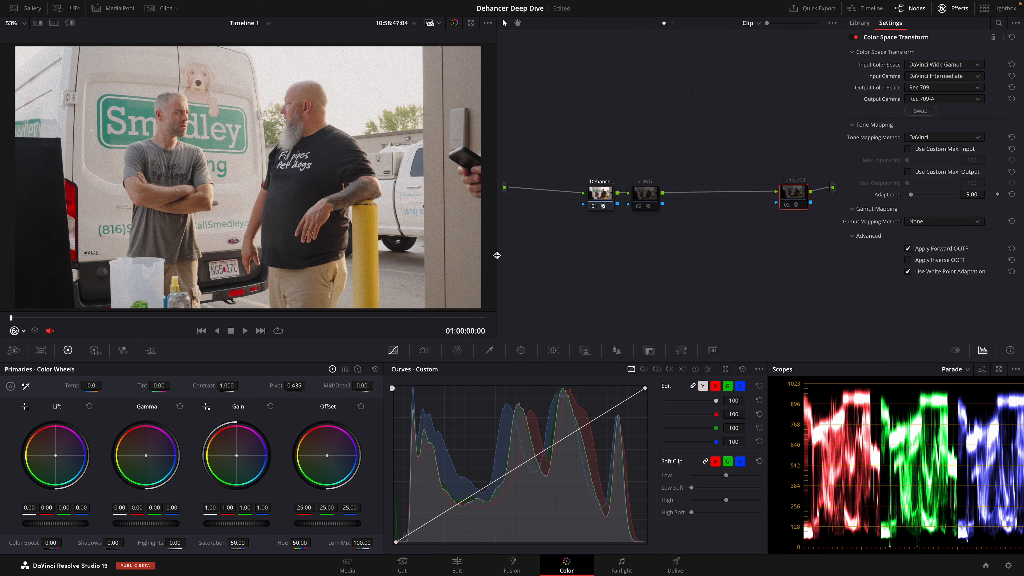
{"action": "left_click", "coordinate": [600, 198]}
{"action": "scroll", "coordinate": [955, 267], "scroll_direction": "down", "scroll_amount": 8}
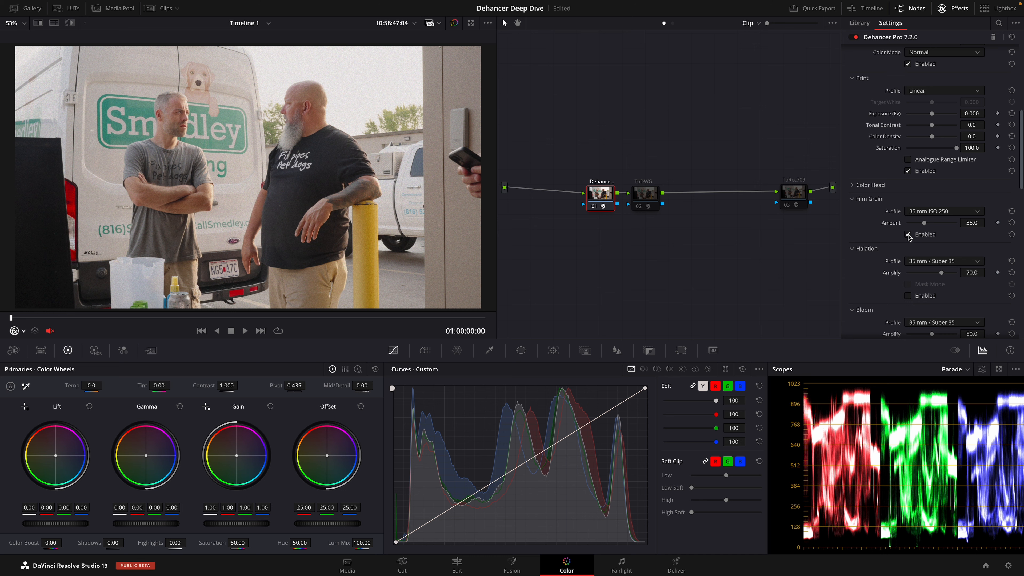
{"action": "left_click", "coordinate": [908, 235]}
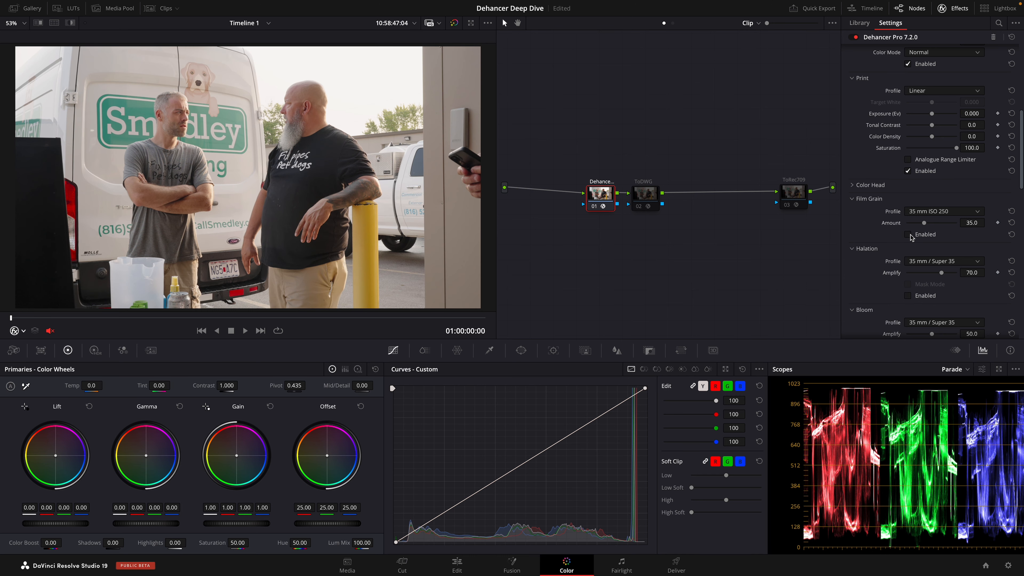
{"action": "scroll", "coordinate": [920, 208], "scroll_direction": "up", "scroll_amount": 8}
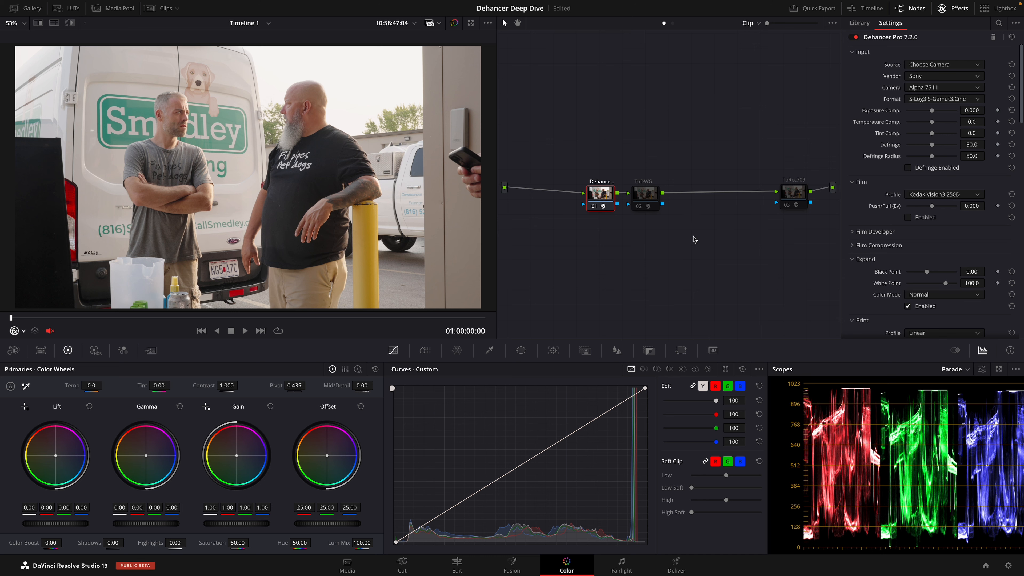
Move the ToRec709 node next to the ToDWG node.
{"action": "left_click_drag", "start_coordinate": [798, 205], "coordinate": [697, 200]}
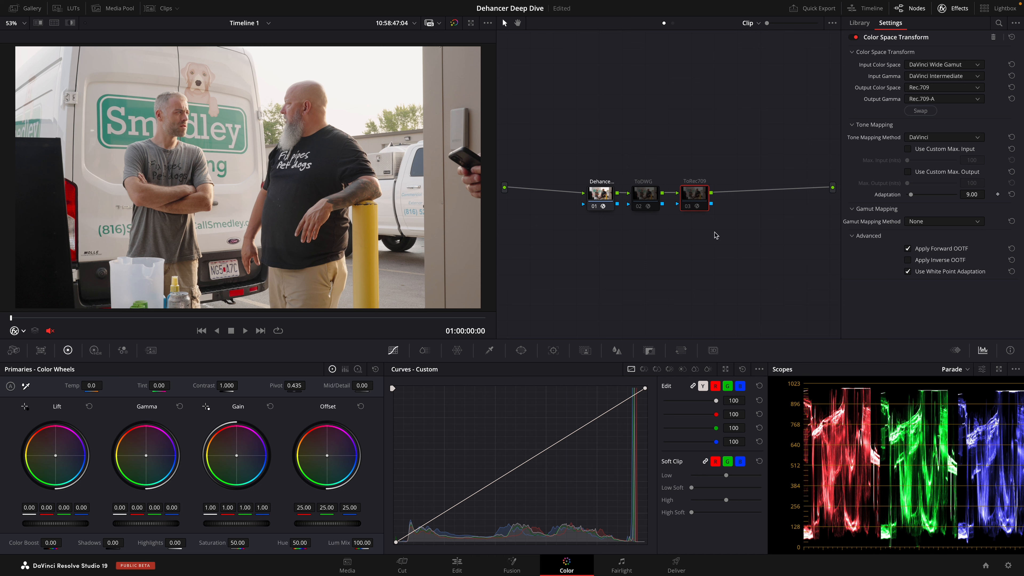
Delete the ToDWG and ToRec709 nodes and move the Dehancer node to the middle of the node graph.
{"action": "left_click_drag", "start_coordinate": [636, 162], "coordinate": [743, 229]}
{"action": "key", "text": "Delete"}
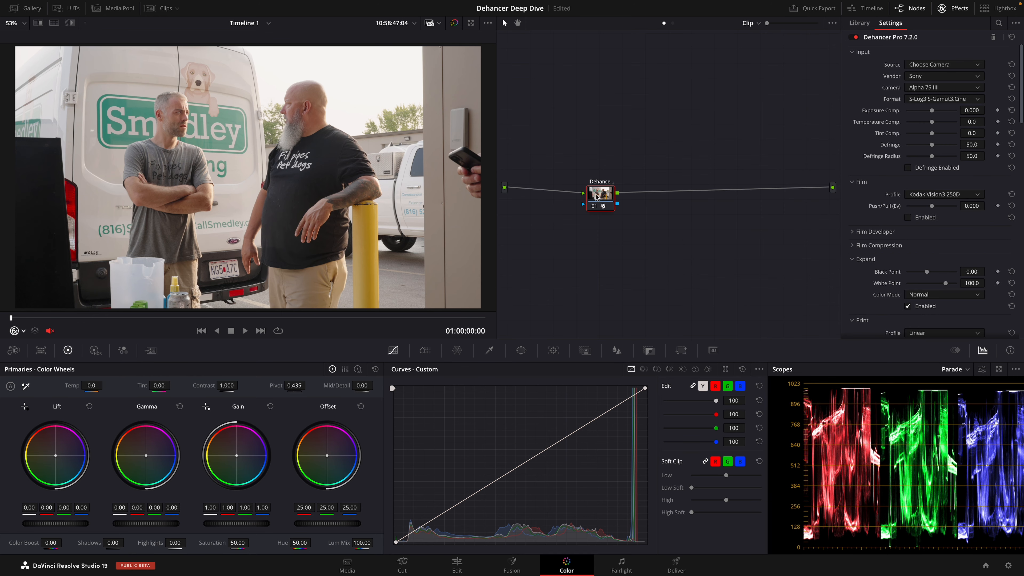
{"action": "left_click_drag", "start_coordinate": [601, 198], "coordinate": [677, 195]}
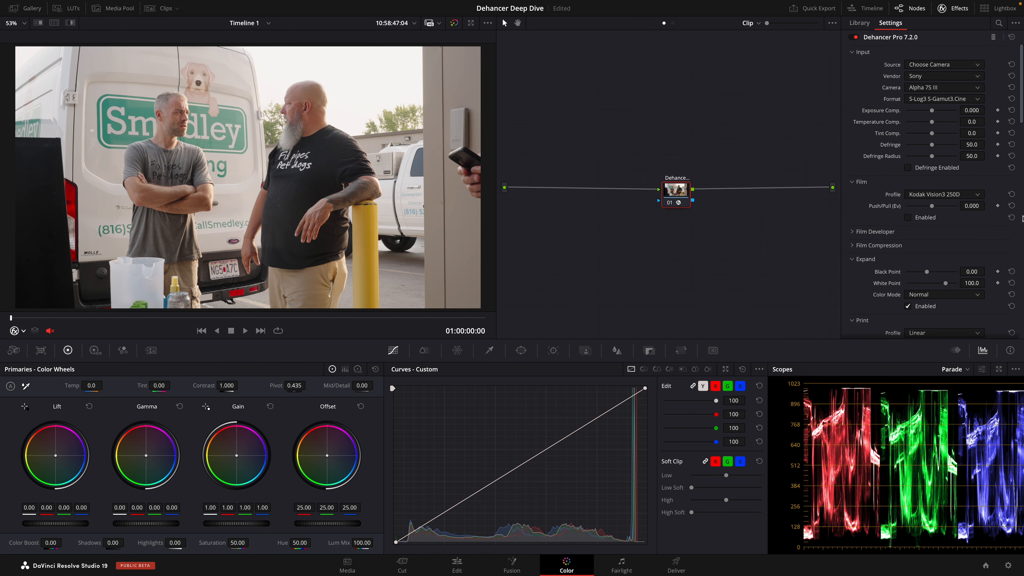
Enable Dehancer's Vignette with exposure about -0.312, size about 92.7 and feather about 20.2.
{"action": "scroll", "coordinate": [951, 256], "scroll_direction": "down", "scroll_amount": 1}
{"action": "scroll", "coordinate": [950, 255], "scroll_direction": "down", "scroll_amount": 10}
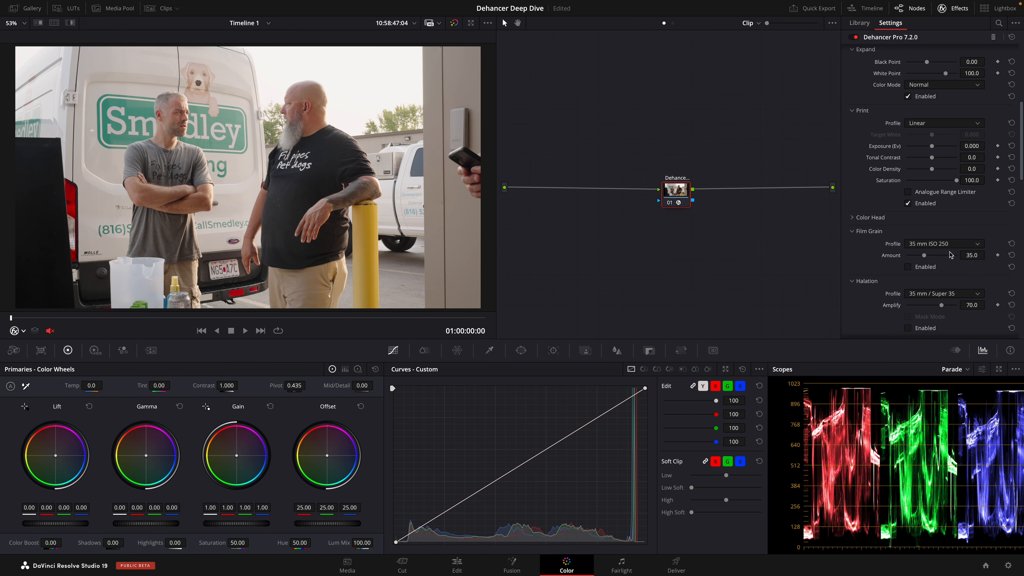
{"action": "scroll", "coordinate": [950, 255], "scroll_direction": "down", "scroll_amount": 10}
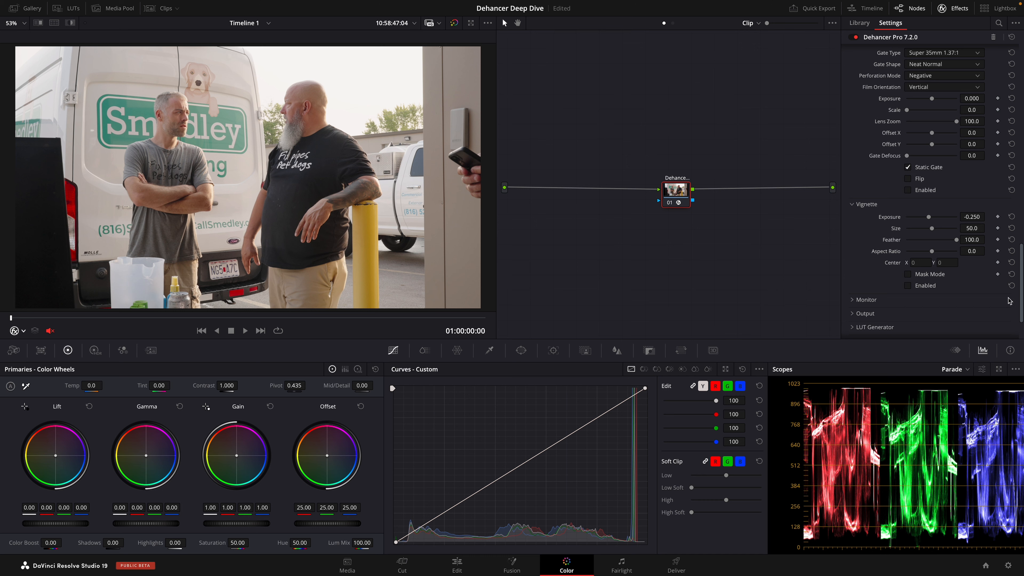
{"action": "left_click", "coordinate": [909, 286]}
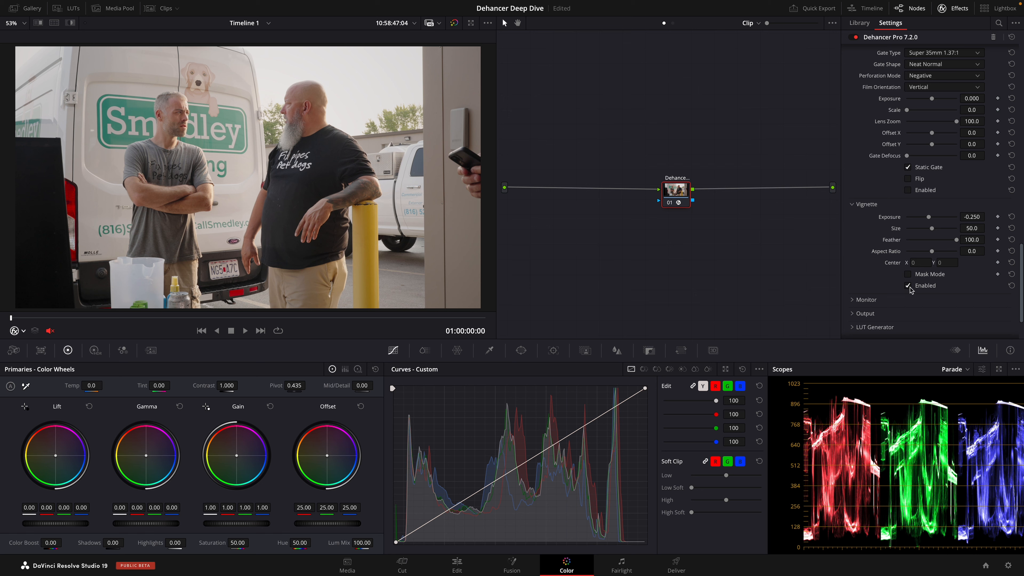
{"action": "left_click_drag", "start_coordinate": [928, 217], "coordinate": [905, 243]}
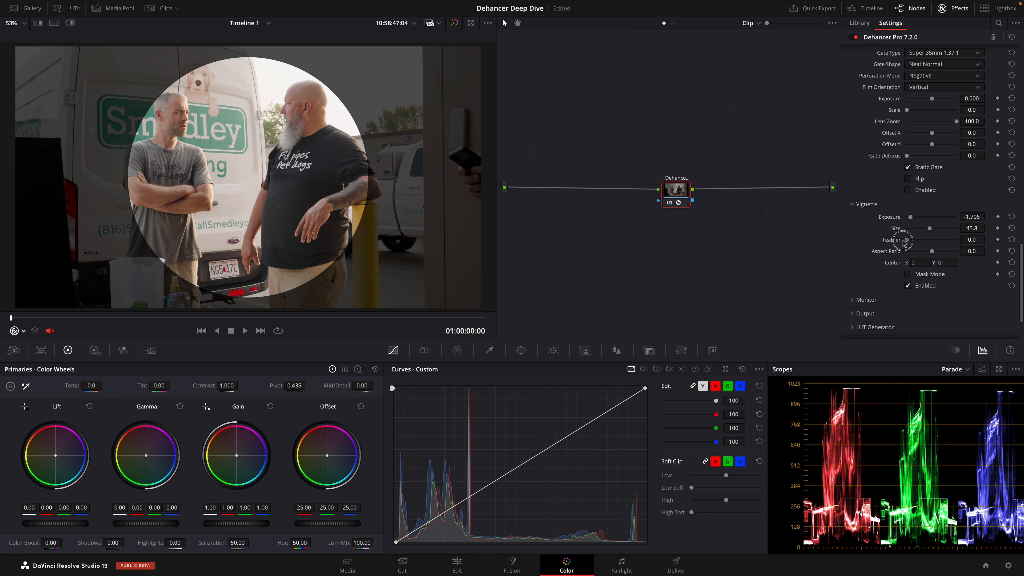
{"action": "left_click_drag", "start_coordinate": [907, 242], "coordinate": [928, 222]}
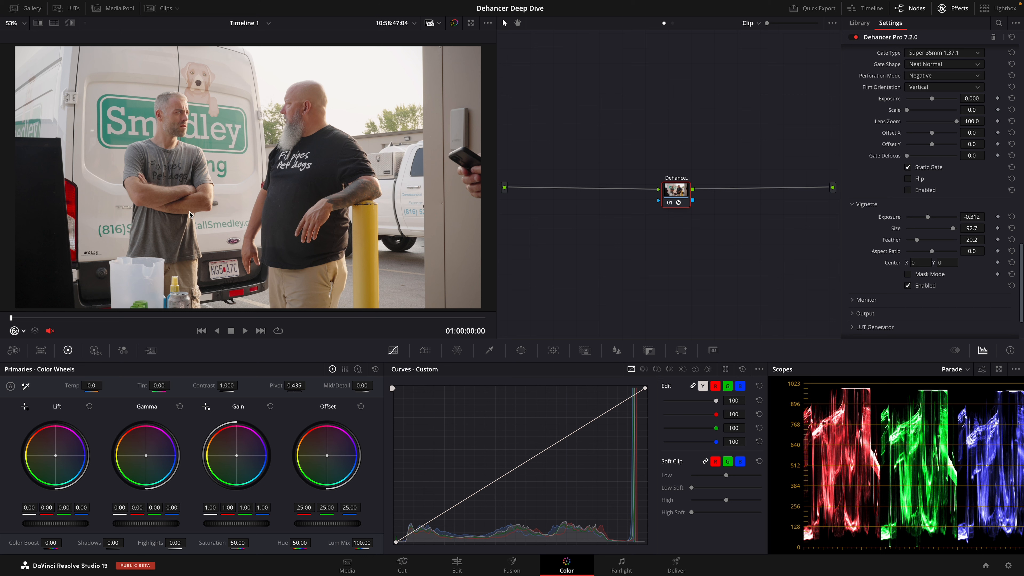
Compare the image with the vignette off and on, and check it in the enlarged cinema viewer.
{"action": "left_click", "coordinate": [907, 286]}
{"action": "left_click", "coordinate": [908, 286]}
{"action": "key", "text": "p"}
{"action": "key", "text": "p"}
Select Kodak Vision3 250D from the available film profiles and enable the Film section.
{"action": "scroll", "coordinate": [916, 290], "scroll_direction": "up", "scroll_amount": 15}
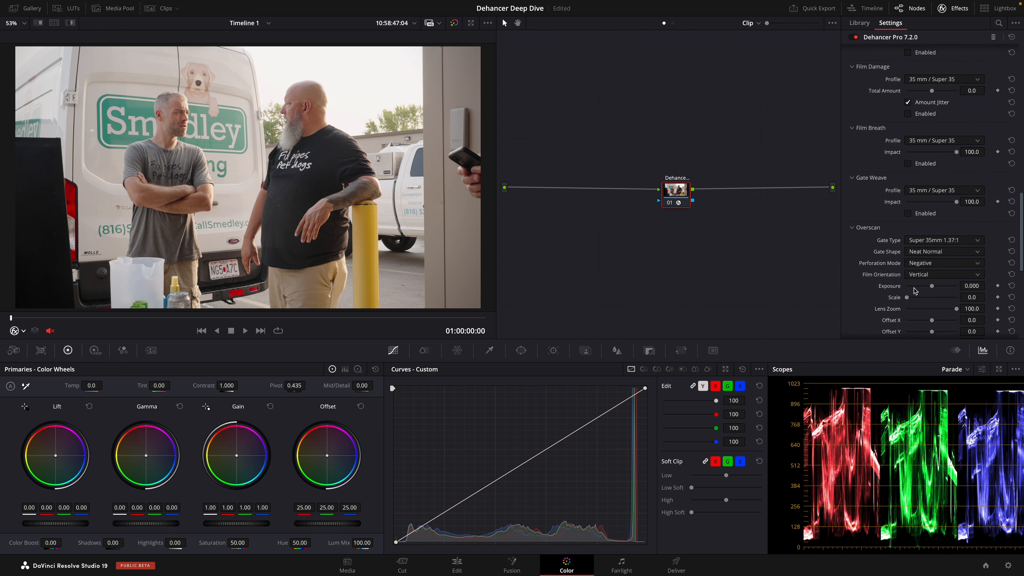
{"action": "scroll", "coordinate": [914, 291], "scroll_direction": "up", "scroll_amount": 10}
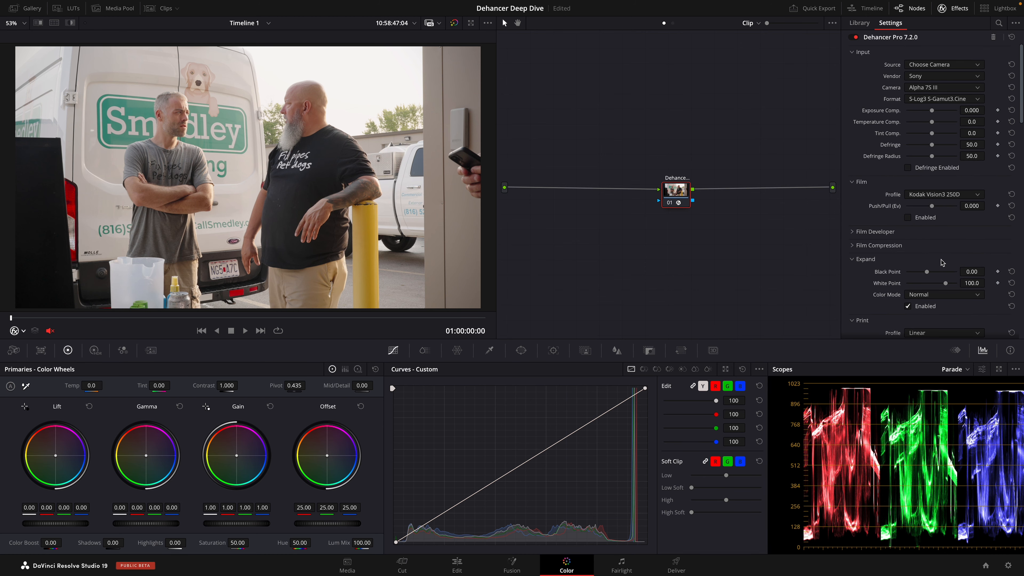
{"action": "left_click", "coordinate": [974, 195]}
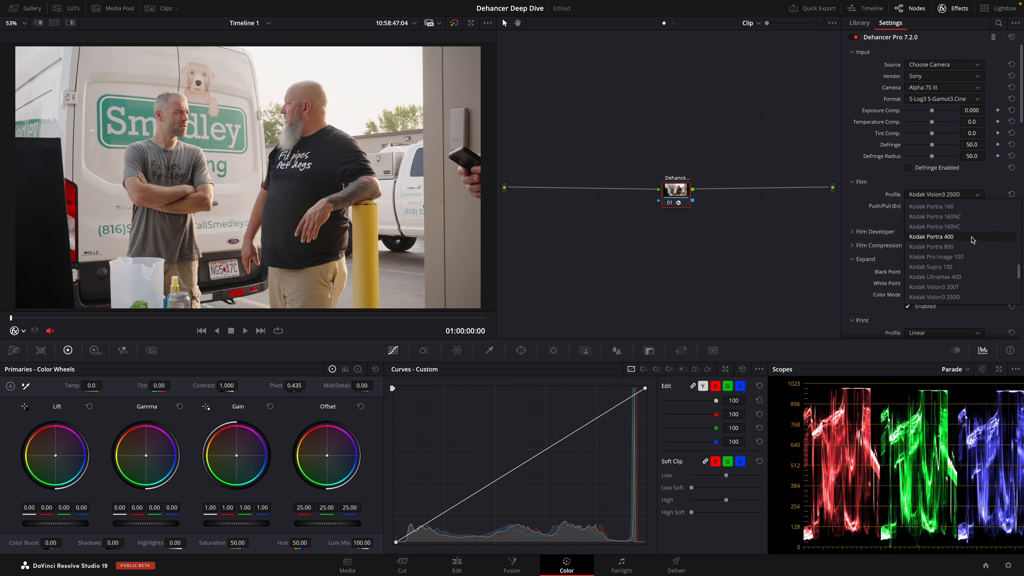
{"action": "scroll", "coordinate": [973, 240], "scroll_direction": "down", "scroll_amount": 3}
{"action": "scroll", "coordinate": [973, 241], "scroll_direction": "down", "scroll_amount": 2}
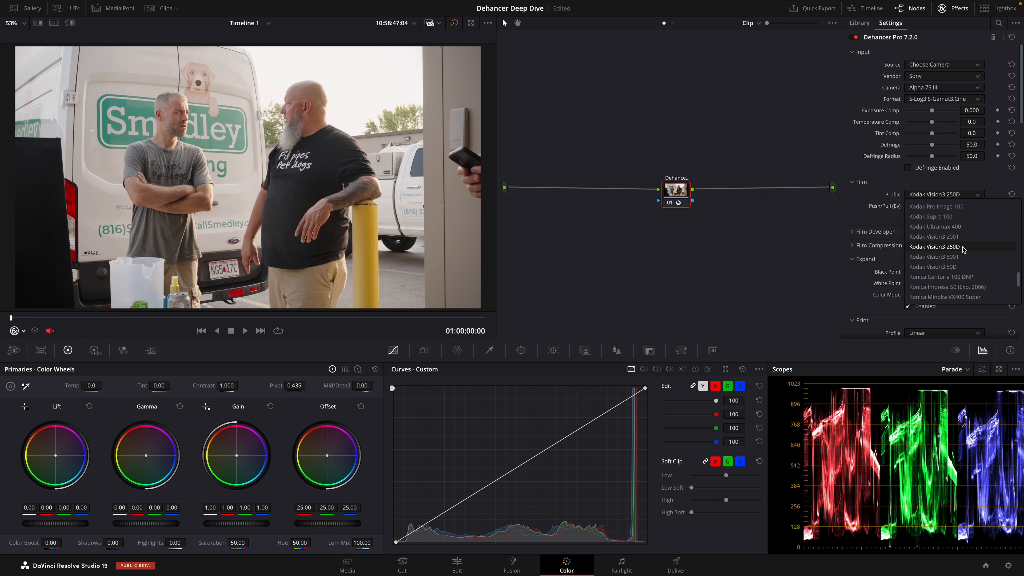
{"action": "left_click", "coordinate": [962, 247]}
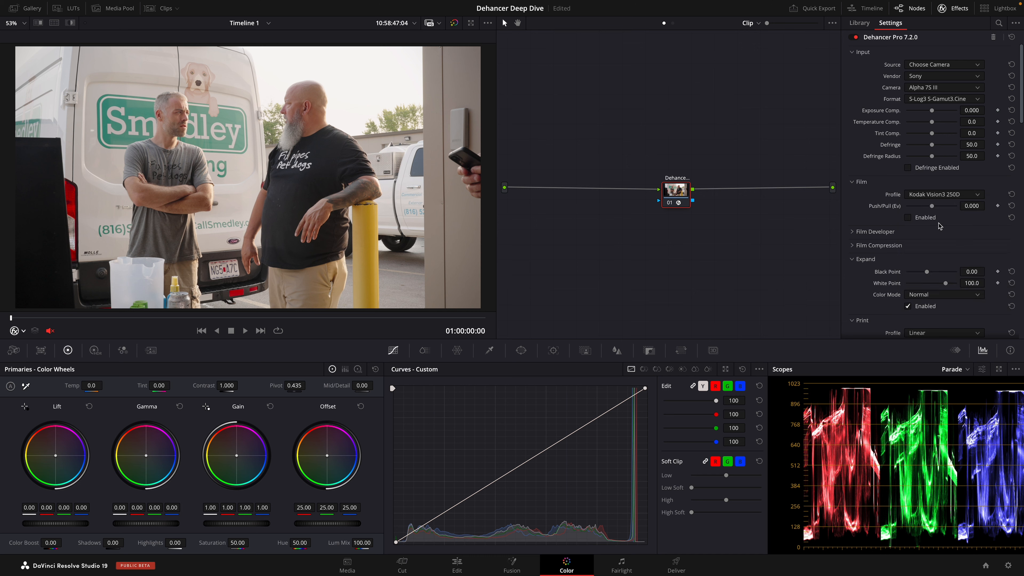
{"action": "left_click", "coordinate": [908, 218]}
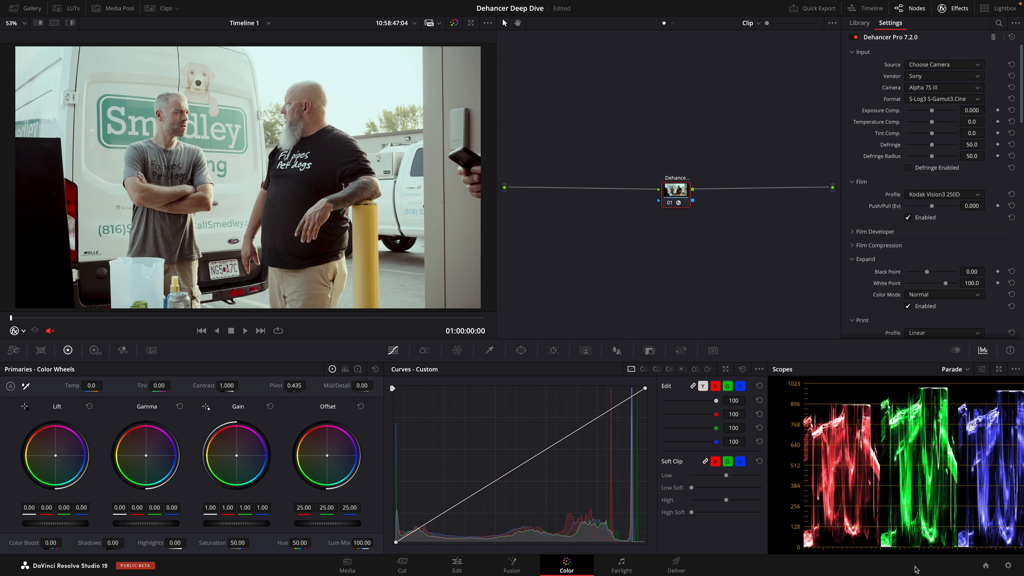
Try the Kodak Vision3 50D, 200T and 500T film profiles and settle on Kodak Vision3 50D.
{"action": "left_click", "coordinate": [964, 197]}
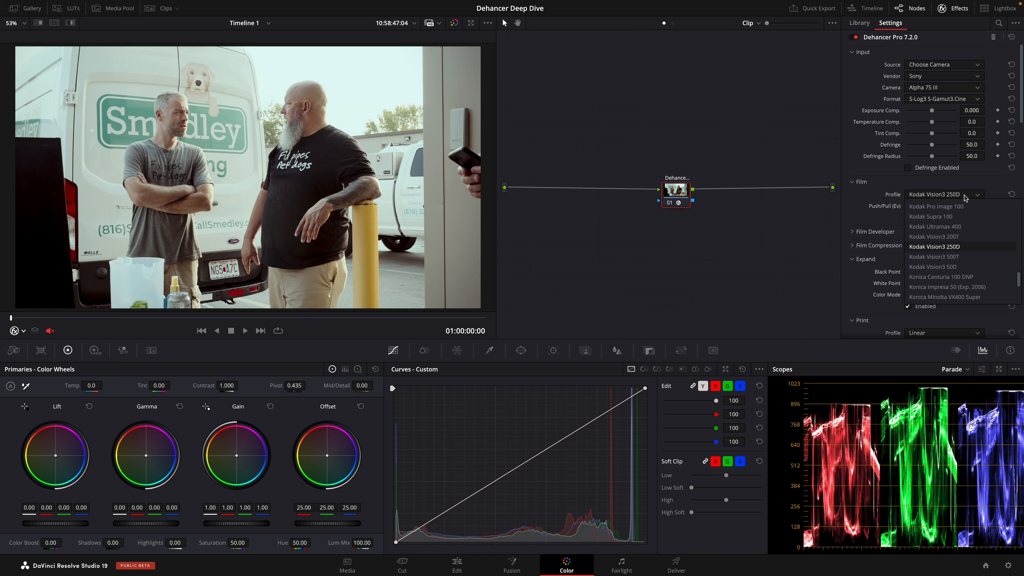
{"action": "left_click", "coordinate": [960, 268]}
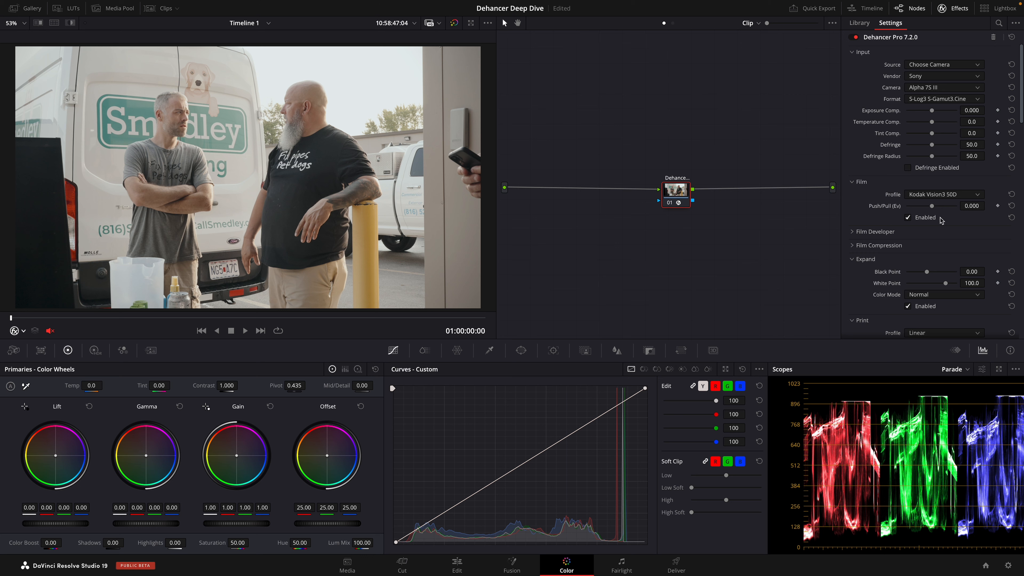
{"action": "left_click", "coordinate": [966, 195]}
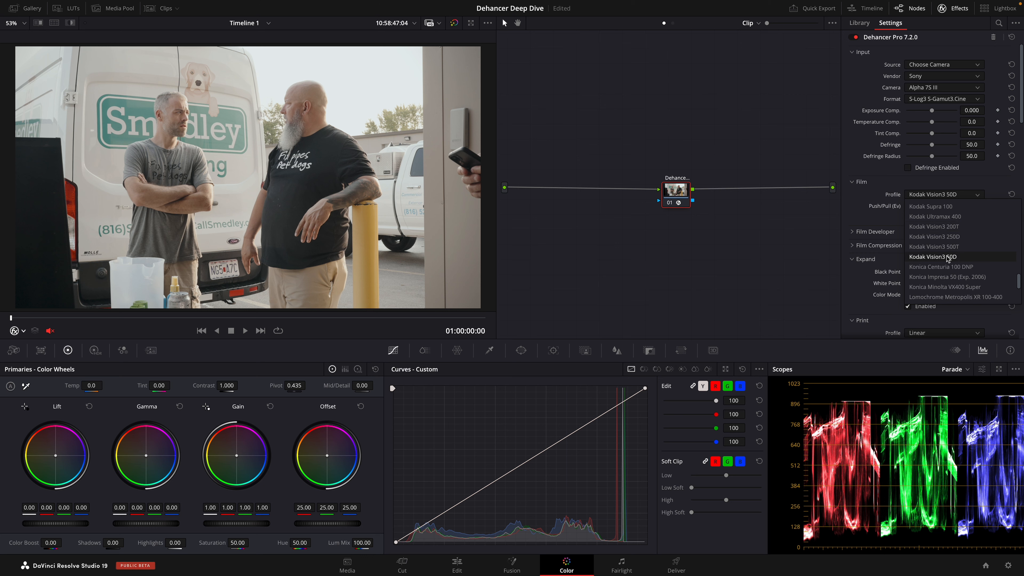
{"action": "left_click", "coordinate": [951, 228]}
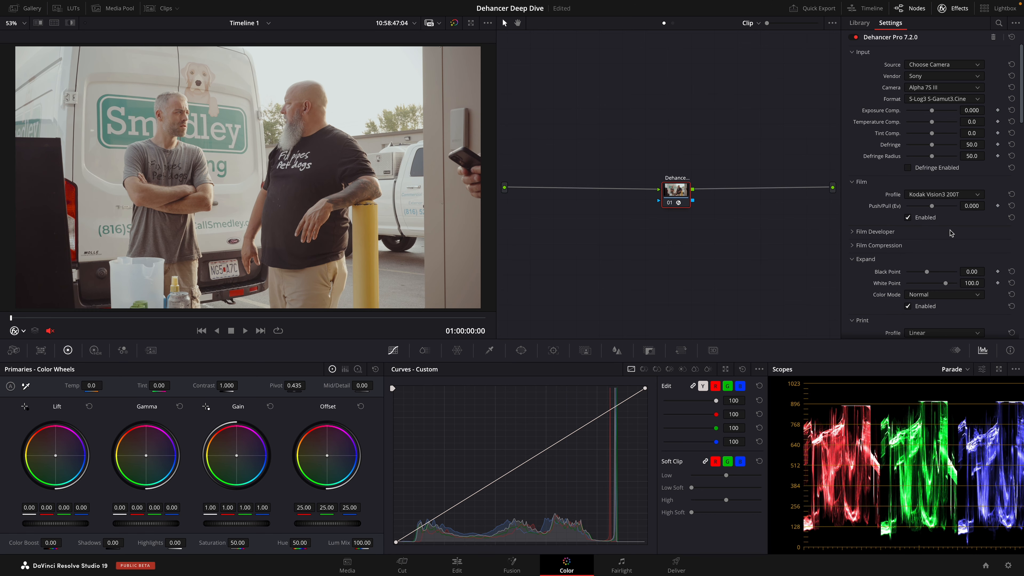
{"action": "left_click", "coordinate": [948, 195]}
{"action": "left_click", "coordinate": [963, 250]}
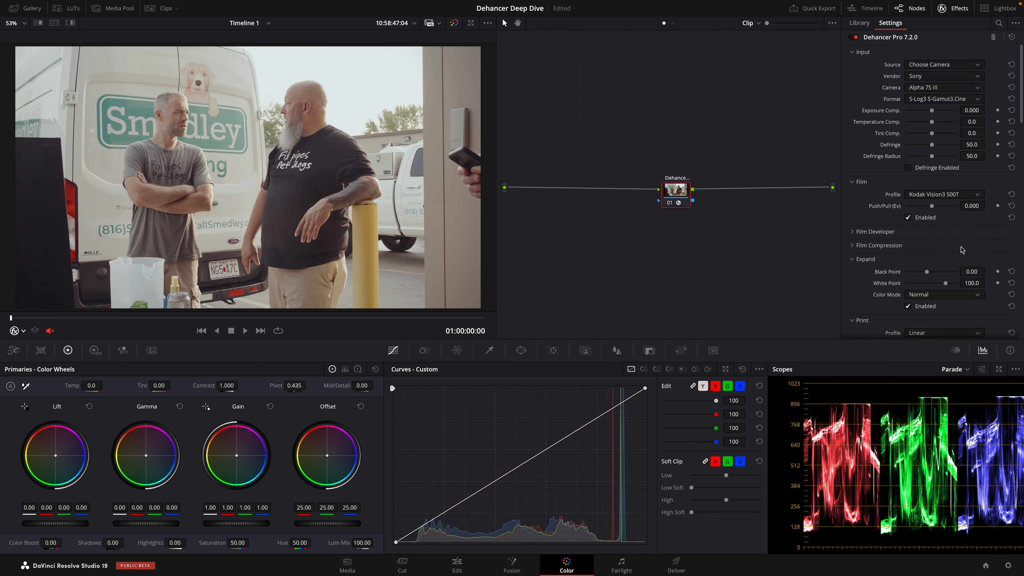
{"action": "left_click", "coordinate": [958, 196]}
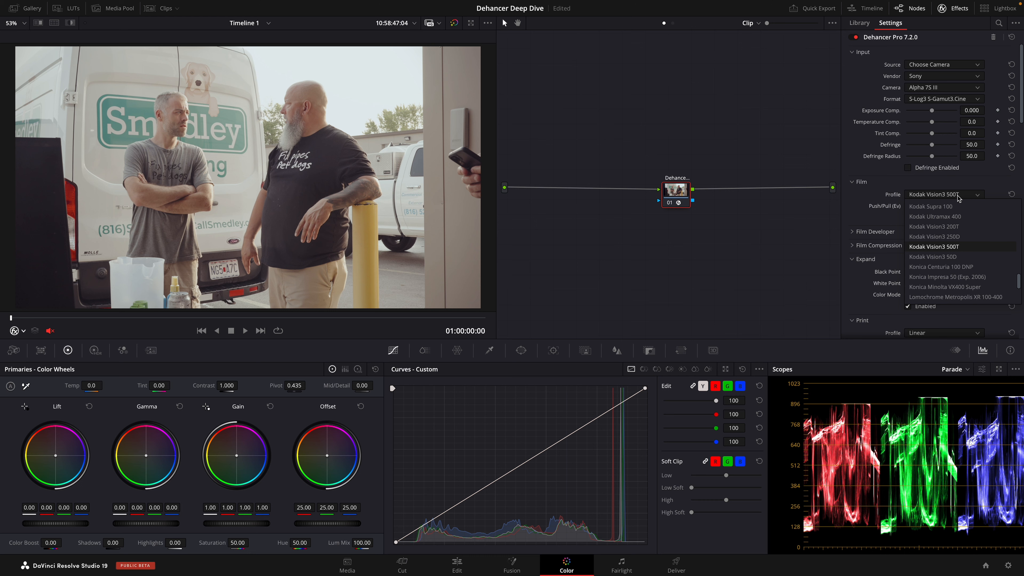
{"action": "left_click", "coordinate": [958, 257]}
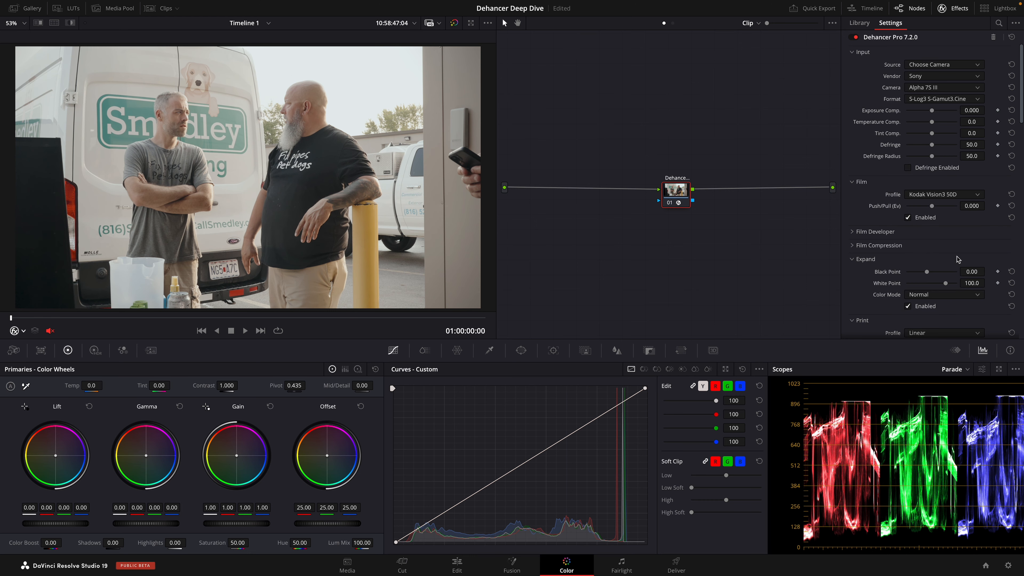
Switch the Film section off and on to compare the image with and without the film profile.
{"action": "scroll", "coordinate": [951, 222], "scroll_direction": "down", "scroll_amount": 1}
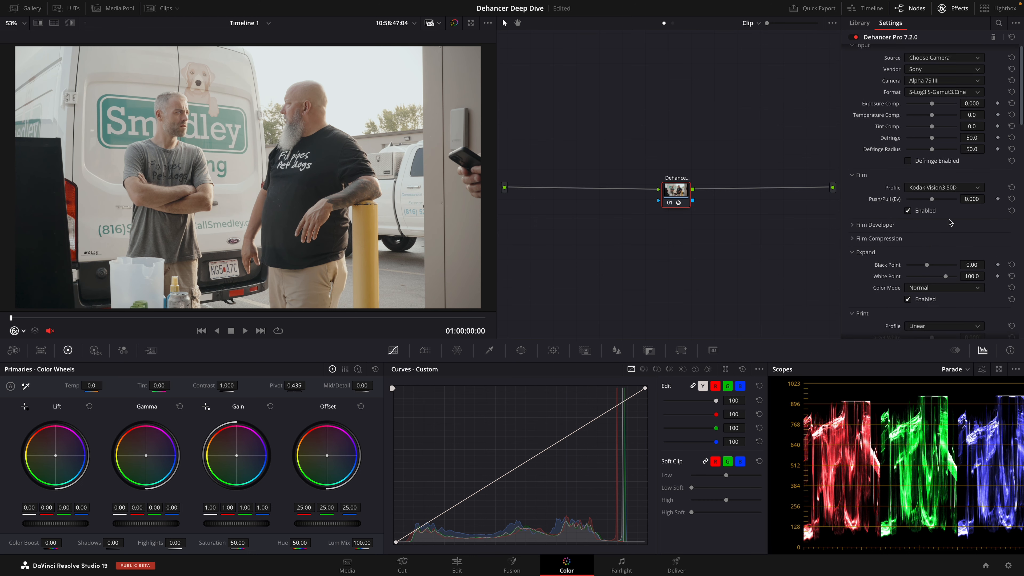
{"action": "scroll", "coordinate": [950, 222], "scroll_direction": "down", "scroll_amount": 2}
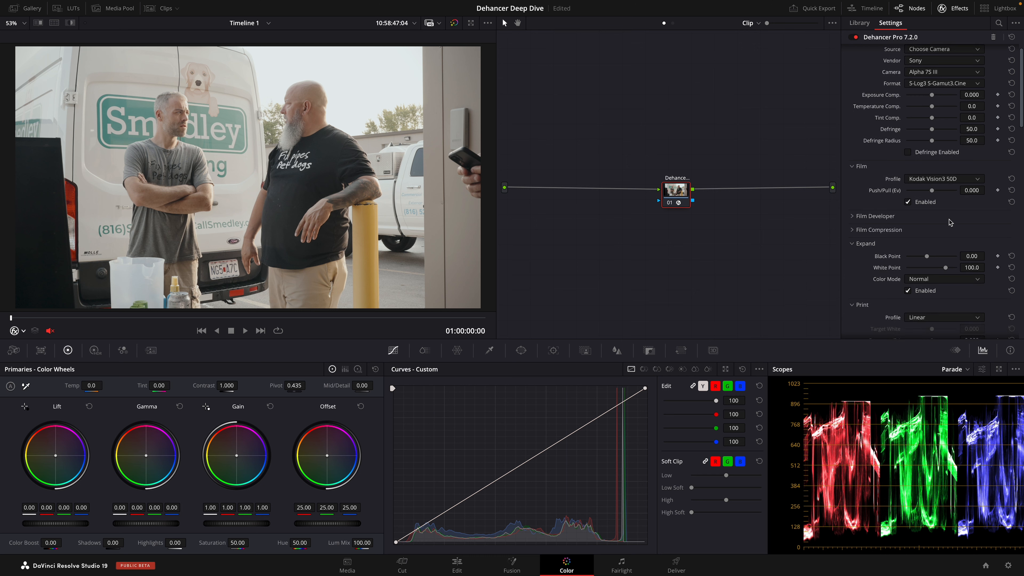
{"action": "scroll", "coordinate": [951, 222], "scroll_direction": "down", "scroll_amount": 1}
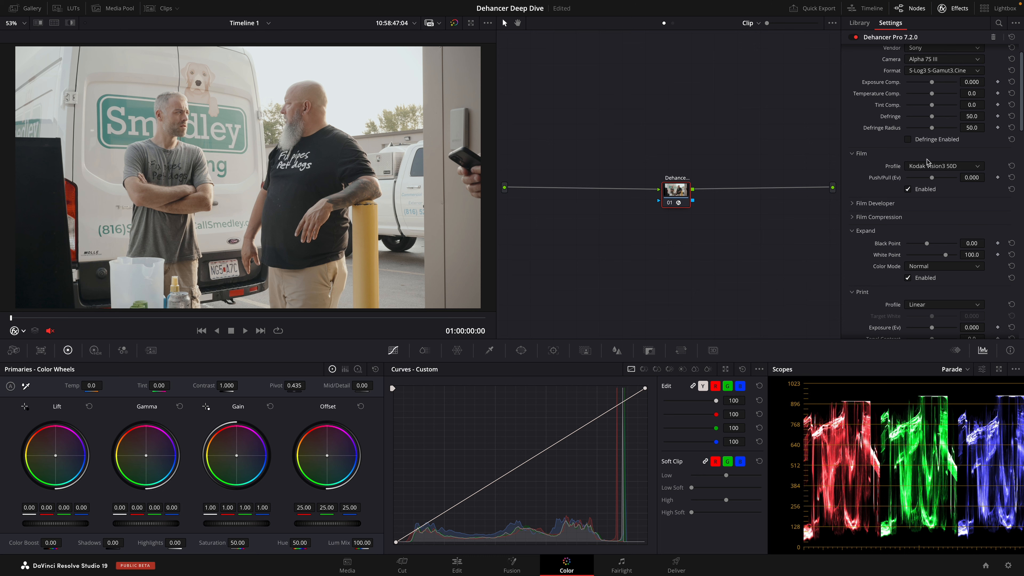
{"action": "left_click", "coordinate": [909, 190]}
{"action": "left_click", "coordinate": [909, 189]}
{"action": "left_click", "coordinate": [908, 193]}
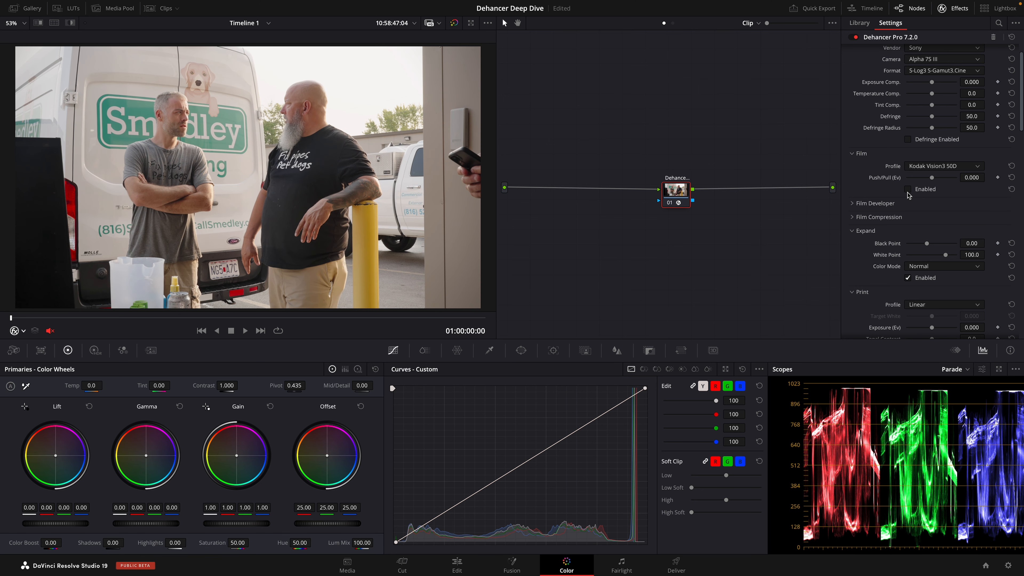
{"action": "left_click", "coordinate": [908, 191]}
Set Expand's black point to about 2.47 and white point to about 96.9, and choose Kodak 2383 Print Film as the print profile.
{"action": "left_click_drag", "start_coordinate": [927, 244], "coordinate": [943, 258]}
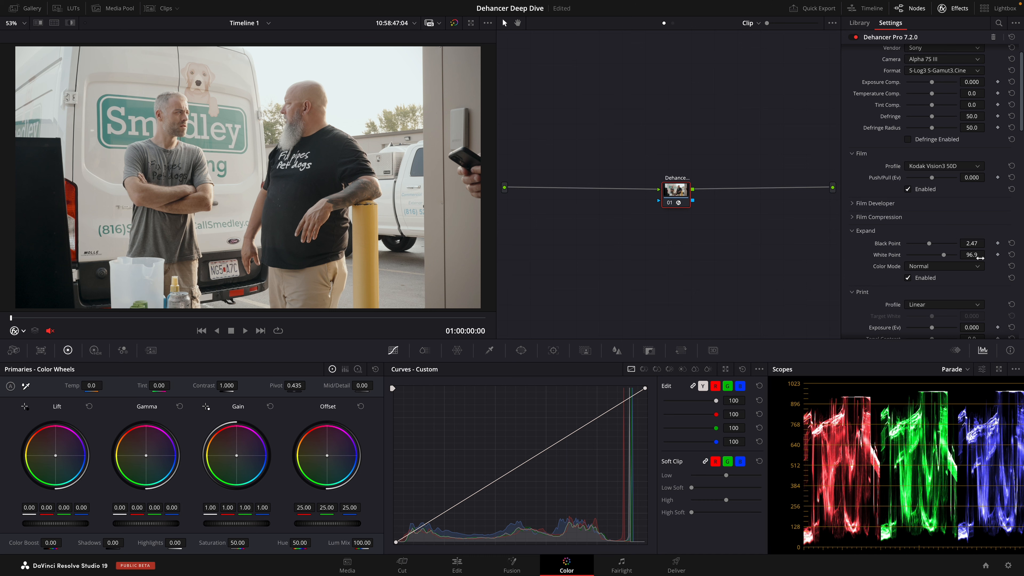
{"action": "scroll", "coordinate": [973, 237], "scroll_direction": "down", "scroll_amount": 3}
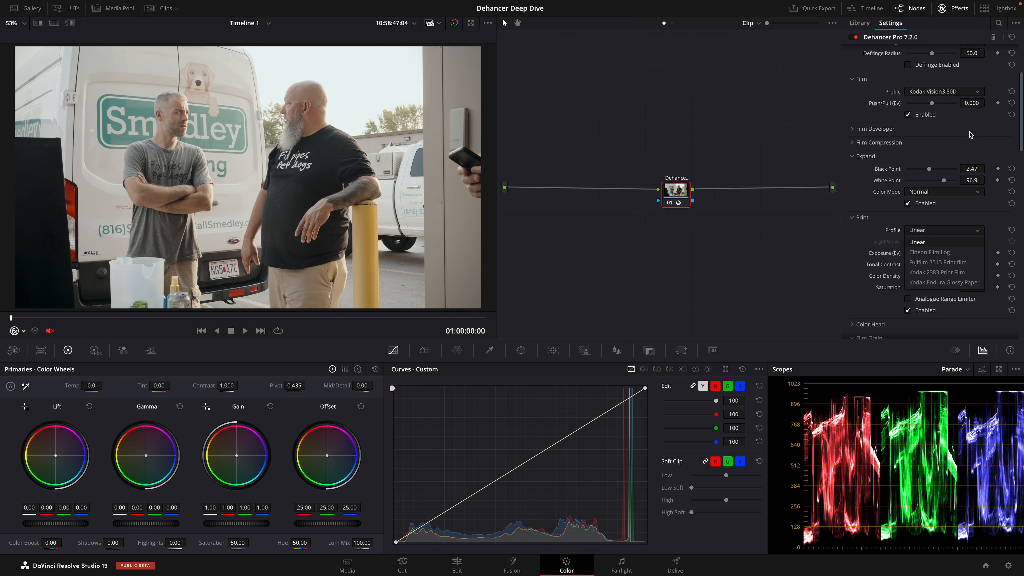
{"action": "left_click", "coordinate": [955, 274]}
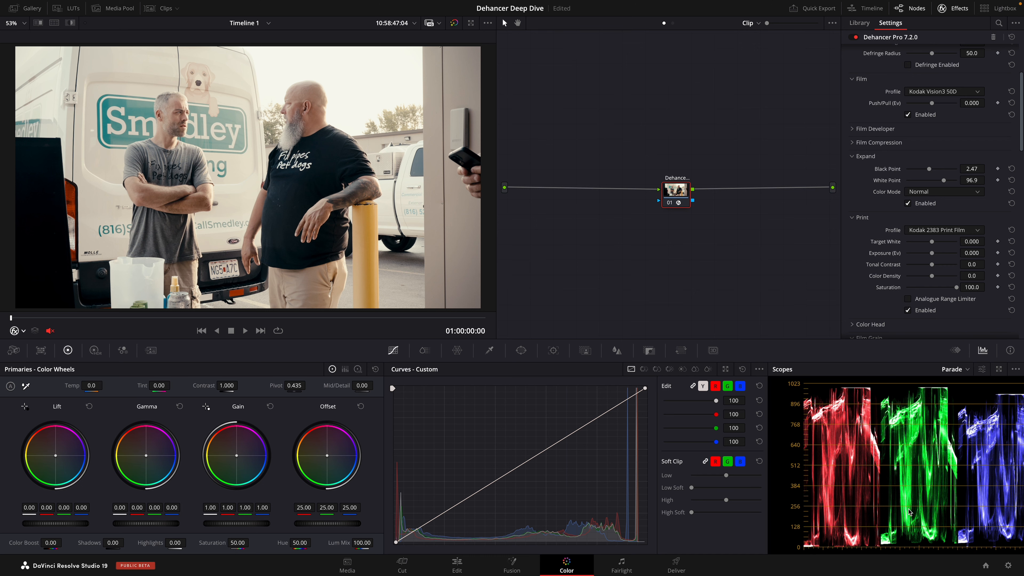
Enable the Analogue Range Limiter for the print profile.
{"action": "scroll", "coordinate": [909, 509], "scroll_direction": "right", "scroll_amount": 3}
{"action": "scroll", "coordinate": [909, 510], "scroll_direction": "left", "scroll_amount": 2}
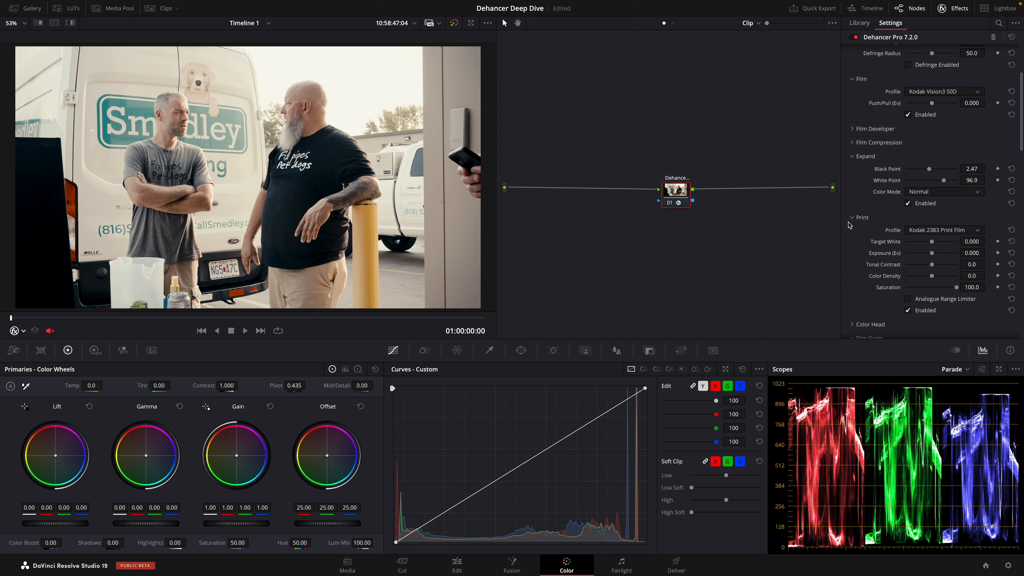
{"action": "left_click", "coordinate": [908, 299]}
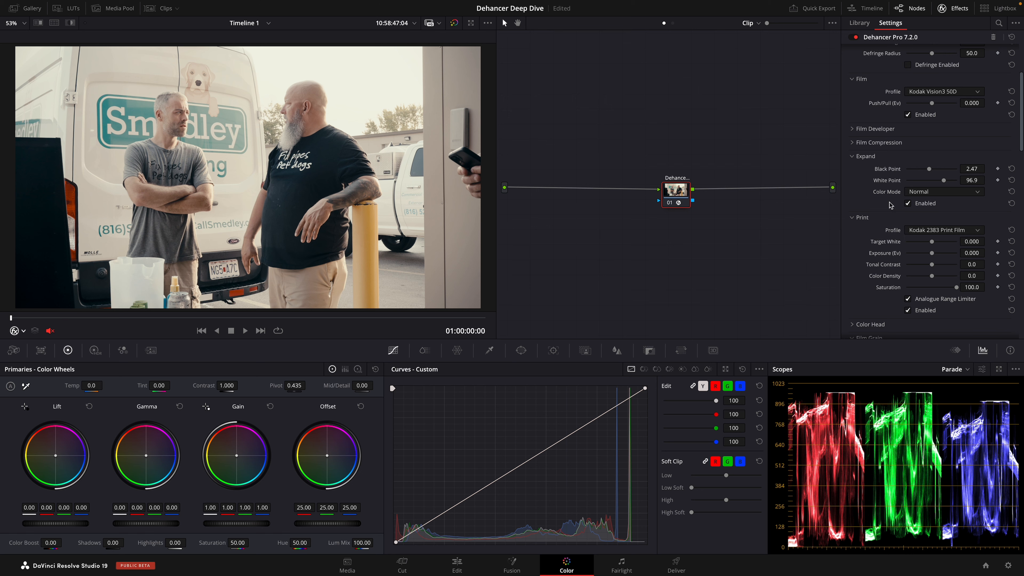
Expand the Film Developer section, try Contrast Boost and Gamma Correction adjustments, and enable the section.
{"action": "scroll", "coordinate": [890, 205], "scroll_direction": "up", "scroll_amount": 3}
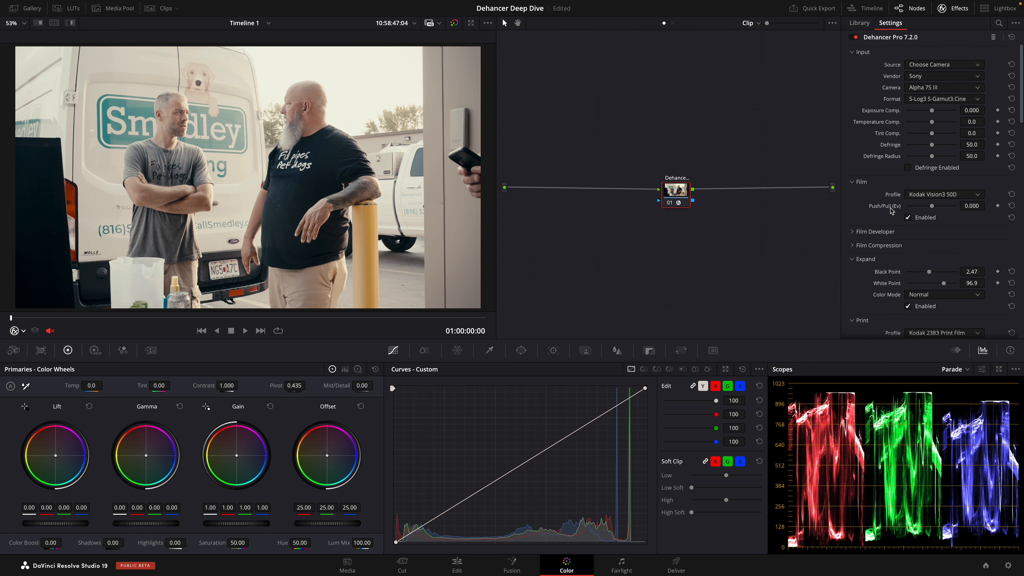
{"action": "left_click", "coordinate": [897, 233]}
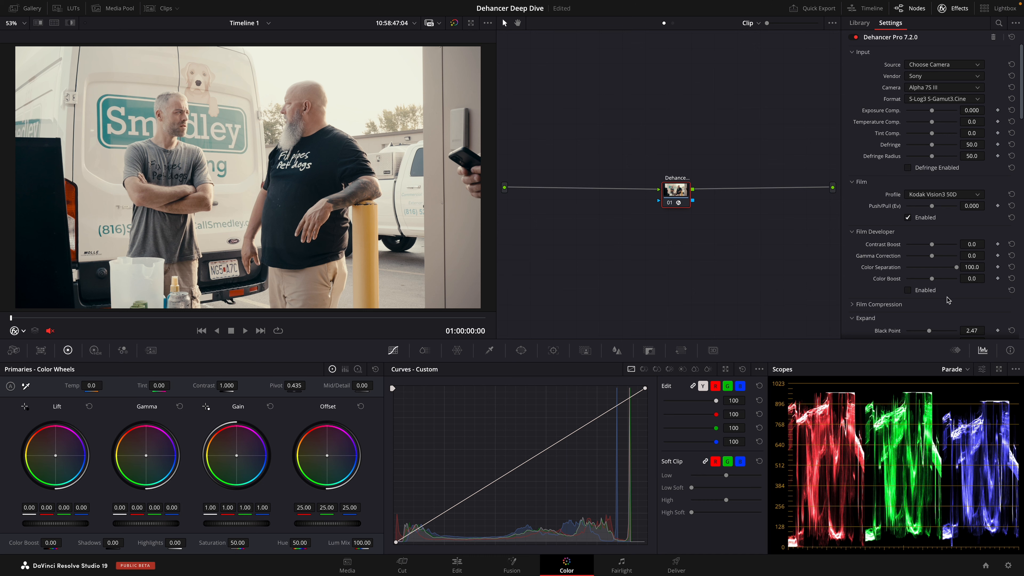
{"action": "scroll", "coordinate": [949, 300], "scroll_direction": "down", "scroll_amount": 2}
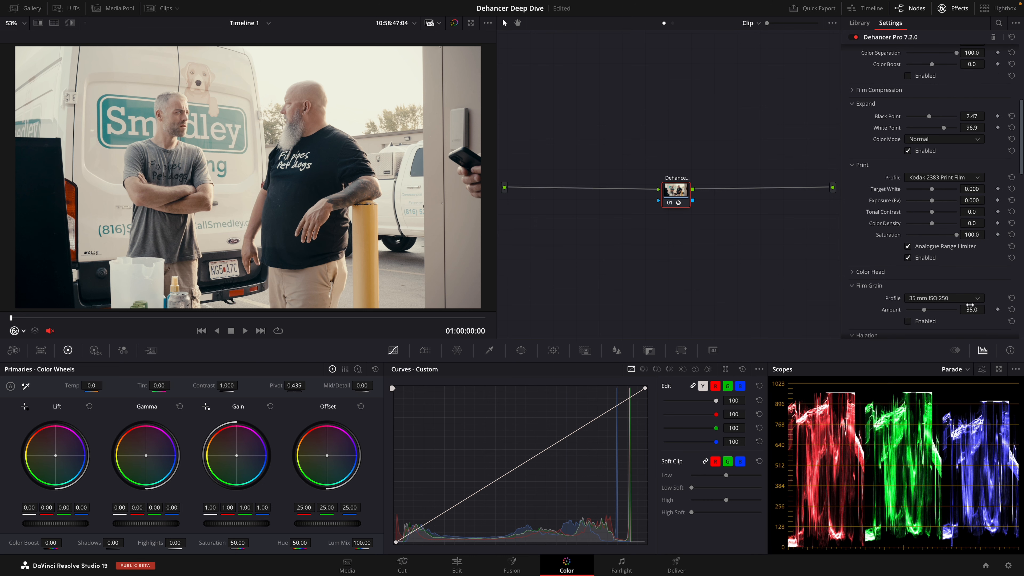
{"action": "scroll", "coordinate": [934, 255], "scroll_direction": "up", "scroll_amount": 2}
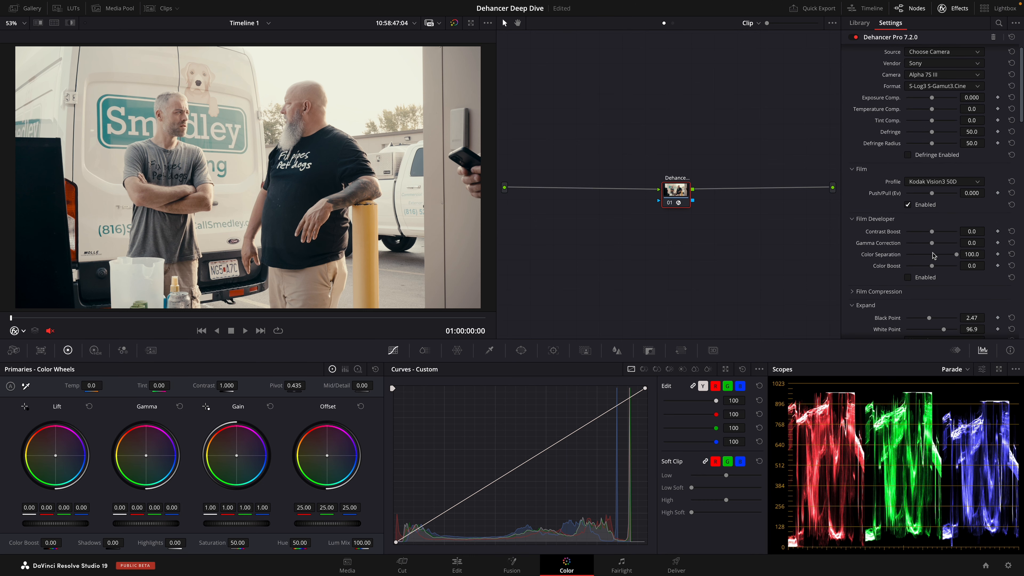
{"action": "scroll", "coordinate": [934, 255], "scroll_direction": "up", "scroll_amount": 1}
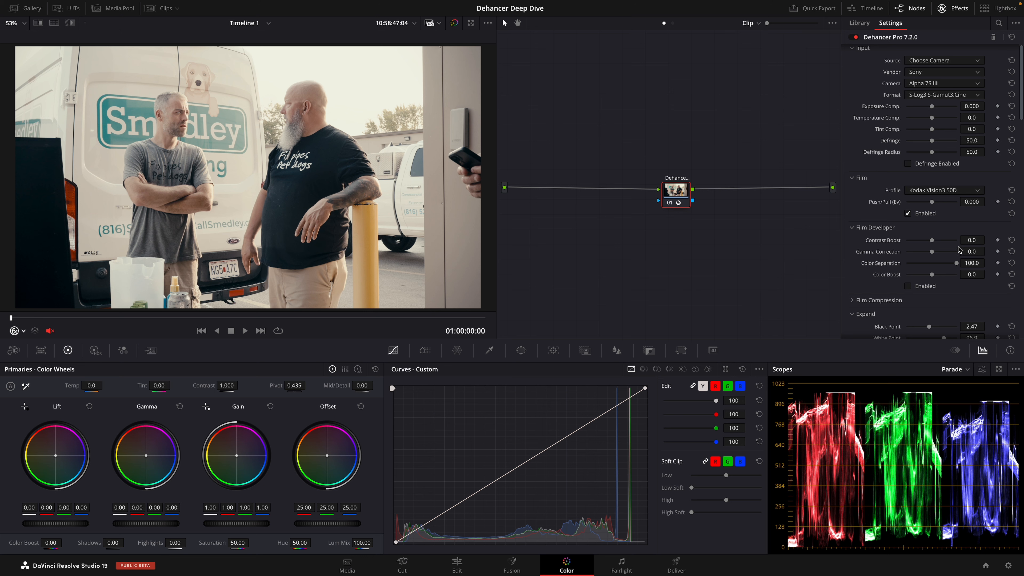
{"action": "mouse_move", "coordinate": [932, 241]}
{"action": "left_mouse_down"}
{"action": "mouse_move", "coordinate": [945, 242]}
{"action": "mouse_move", "coordinate": [924, 262]}
{"action": "mouse_move", "coordinate": [936, 261]}
{"action": "left_mouse_up"}
{"action": "left_click", "coordinate": [909, 286]}
Reset the Film Developer's Contrast Boost and Gamma Correction, and raise Contrast Boost to about 33.9.
{"action": "left_click", "coordinate": [1012, 240]}
{"action": "left_click", "coordinate": [1011, 251]}
{"action": "left_click_drag", "start_coordinate": [934, 242], "coordinate": [941, 245]}
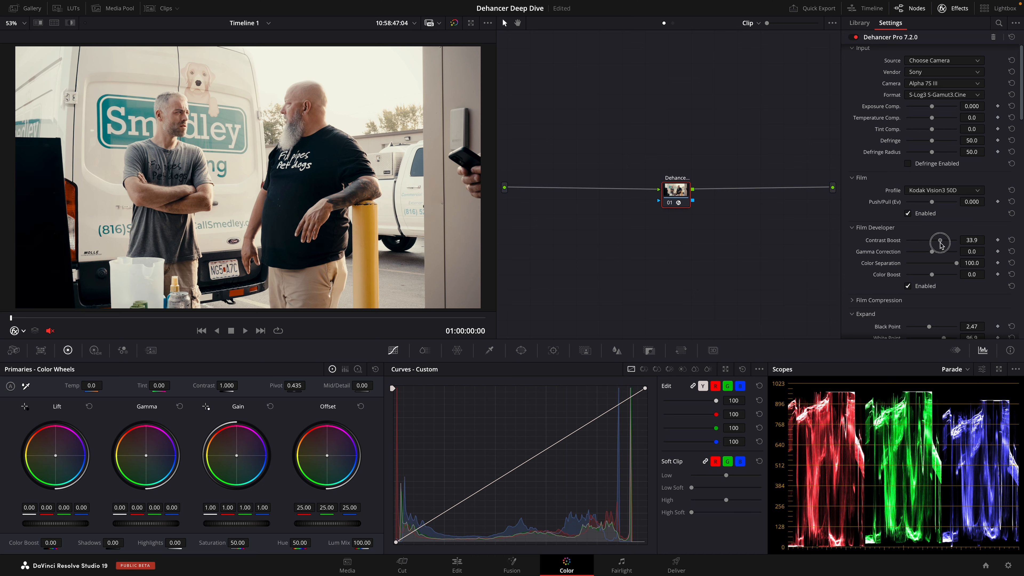
Try different Contrast Boost and Gamma Correction amounts in Film Developer, settling on about 50.5 and -0.4.
{"action": "left_click_drag", "start_coordinate": [941, 245], "coordinate": [933, 253]}
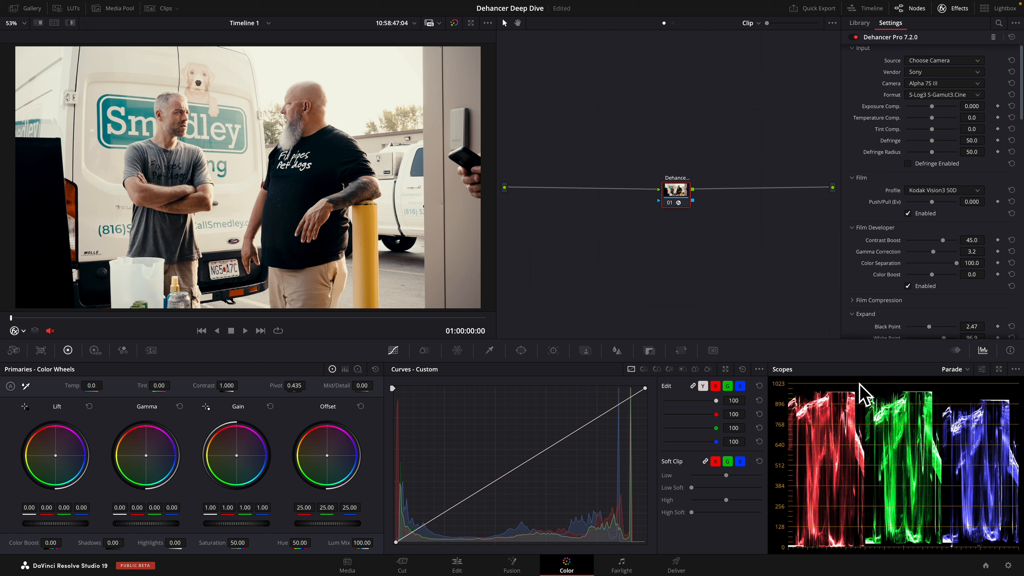
{"action": "mouse_move", "coordinate": [933, 252]}
{"action": "left_mouse_down"}
{"action": "mouse_move", "coordinate": [921, 258]}
{"action": "mouse_move", "coordinate": [931, 259]}
{"action": "left_mouse_up"}
{"action": "double_click", "coordinate": [932, 241]}
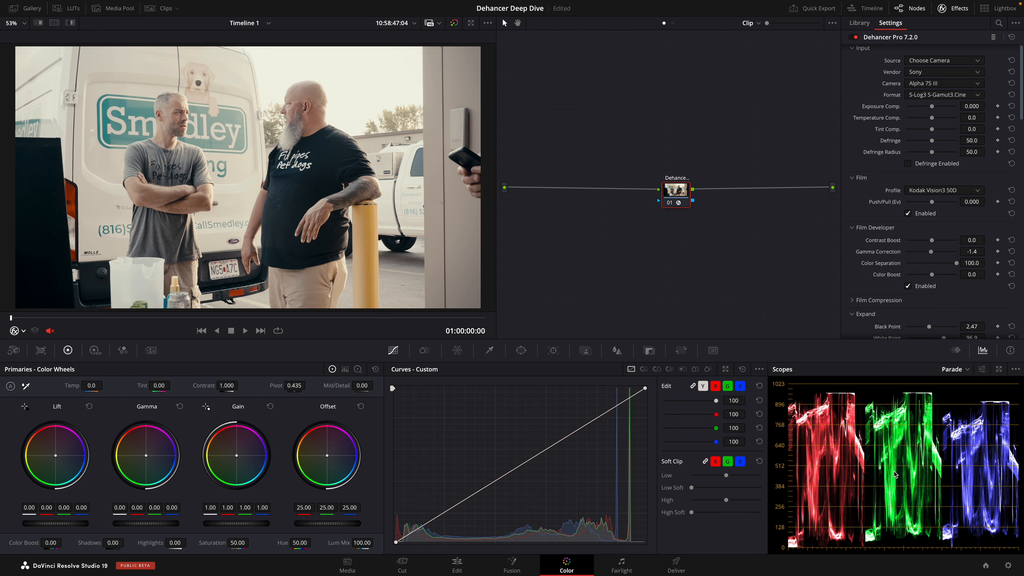
{"action": "mouse_move", "coordinate": [932, 241]}
{"action": "left_mouse_down"}
{"action": "mouse_move", "coordinate": [946, 244]}
{"action": "mouse_move", "coordinate": [933, 259]}
{"action": "left_mouse_up"}
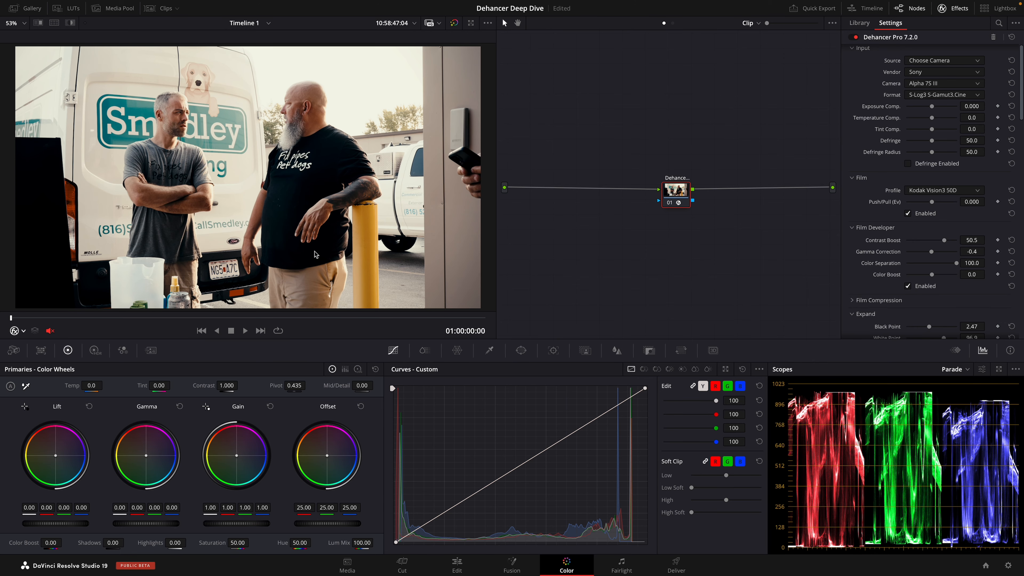
Try Film Developer's Color Boost at about 72.5, check the image full screen, and settle on about 17.4.
{"action": "scroll", "coordinate": [961, 306], "scroll_direction": "down", "scroll_amount": 2}
{"action": "scroll", "coordinate": [961, 307], "scroll_direction": "down", "scroll_amount": 1}
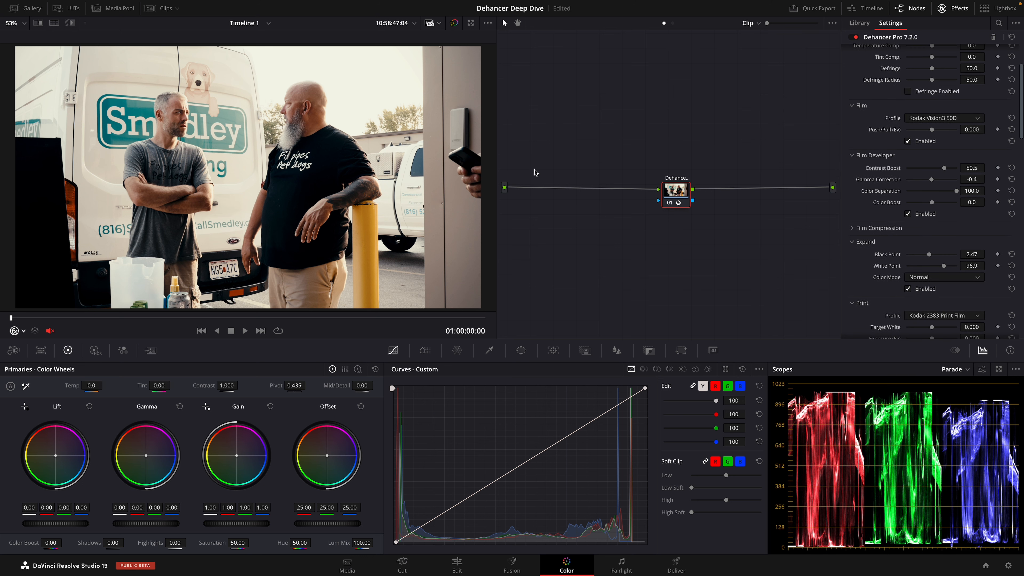
{"action": "left_click_drag", "start_coordinate": [932, 204], "coordinate": [950, 210]}
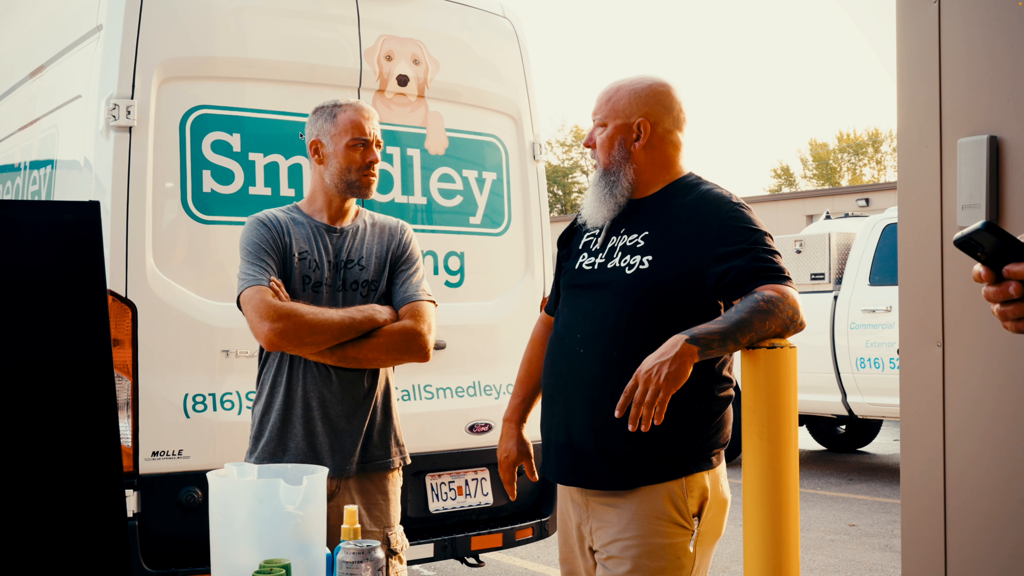
{"action": "key", "text": "Escape"}
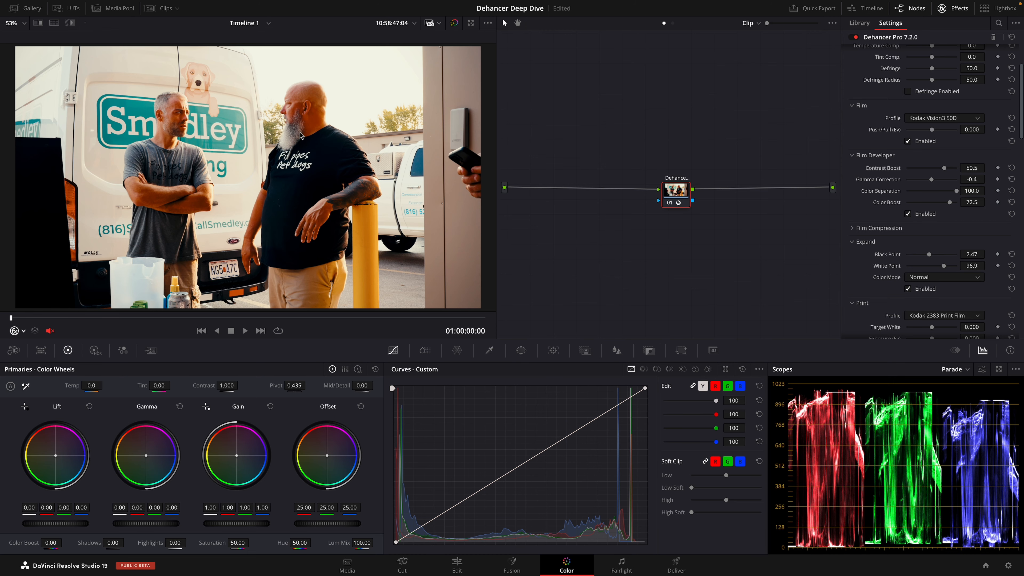
{"action": "left_click_drag", "start_coordinate": [949, 203], "coordinate": [936, 210]}
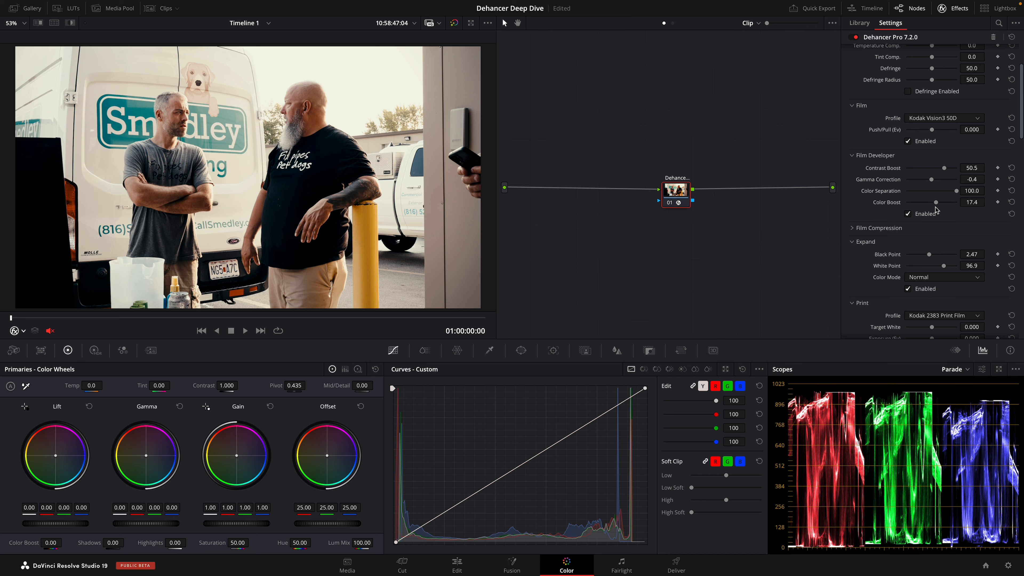
Lower Expand's Black Point to about -0.73 and check the image full screen.
{"action": "scroll", "coordinate": [959, 222], "scroll_direction": "down", "scroll_amount": 1}
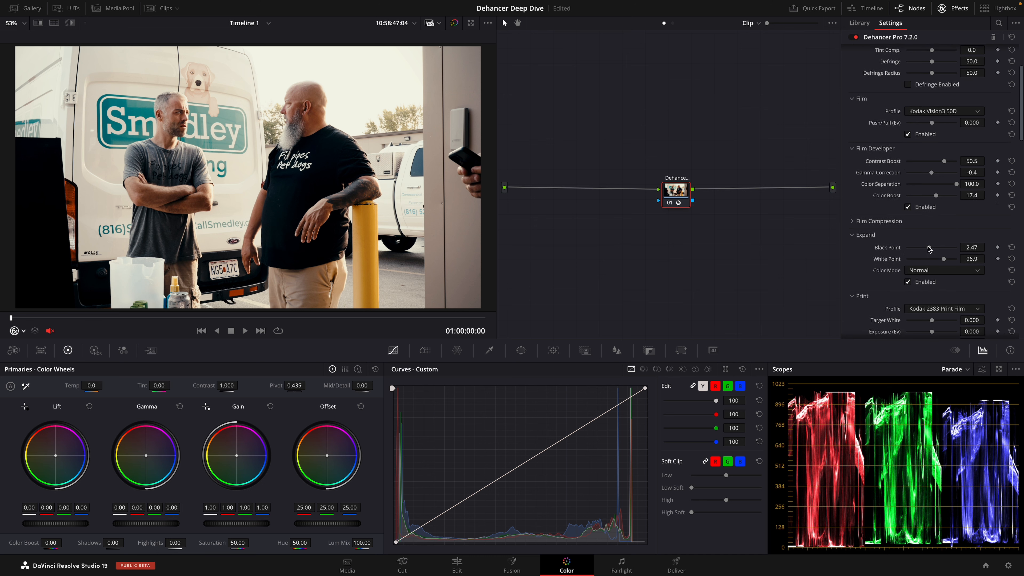
{"action": "left_click_drag", "start_coordinate": [929, 249], "coordinate": [928, 254]}
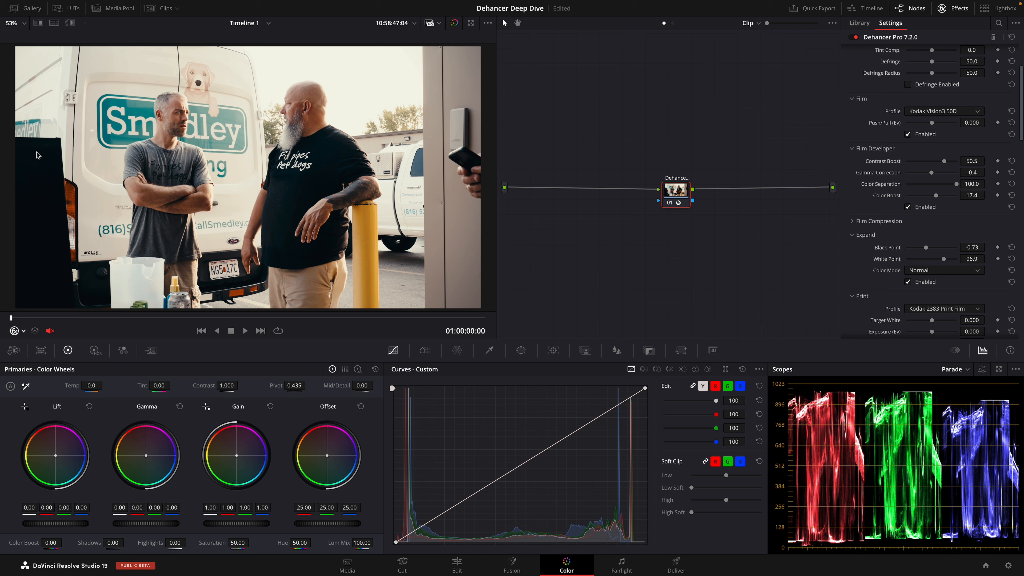
{"action": "key", "text": "ctrl+f"}
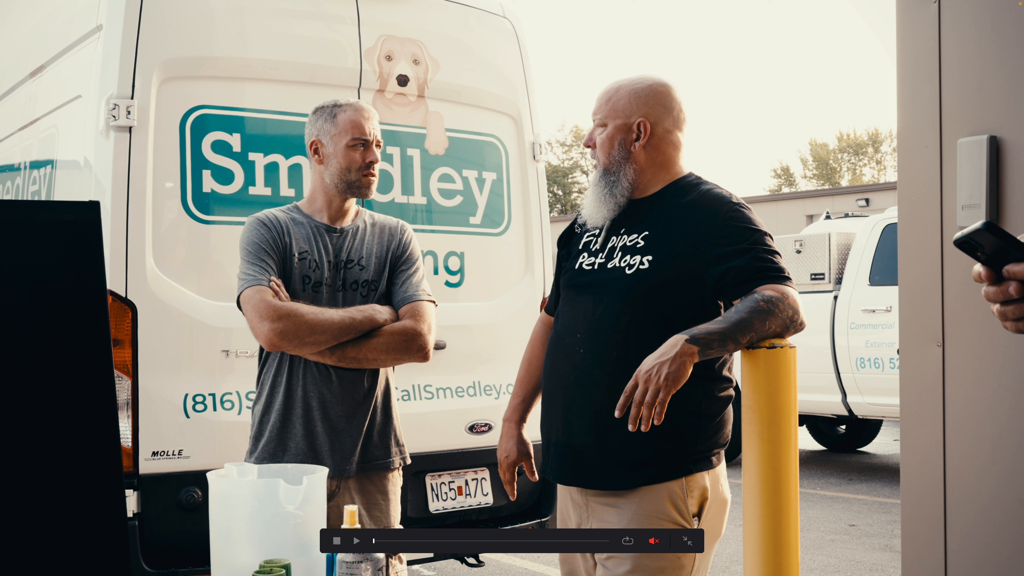
{"action": "key", "text": "Escape"}
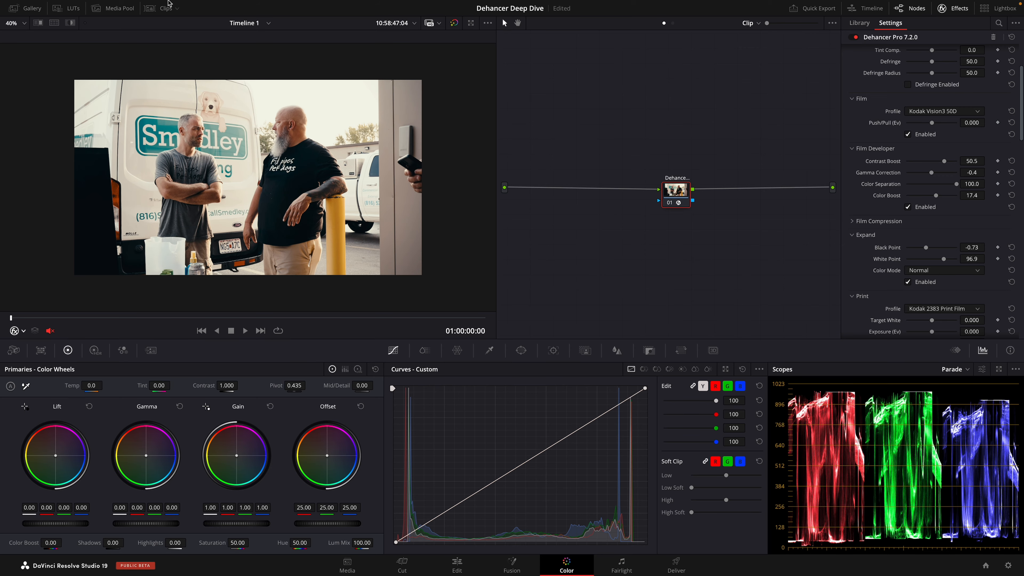
Try 1.33 output blanking on the timeline, check the framing full screen, and reset the blanking.
{"action": "left_click", "coordinate": [161, 3]}
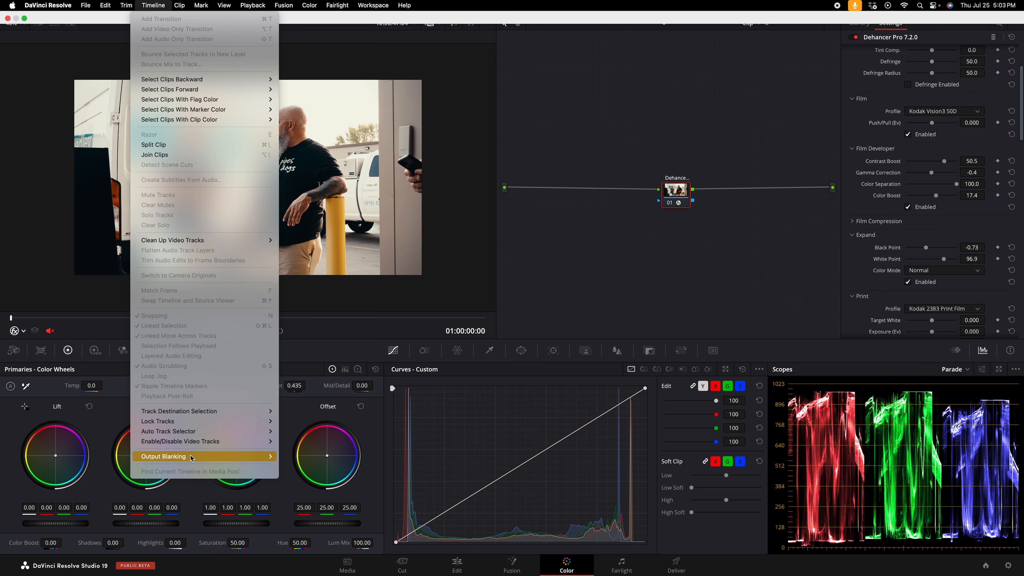
{"action": "left_click", "coordinate": [298, 457]}
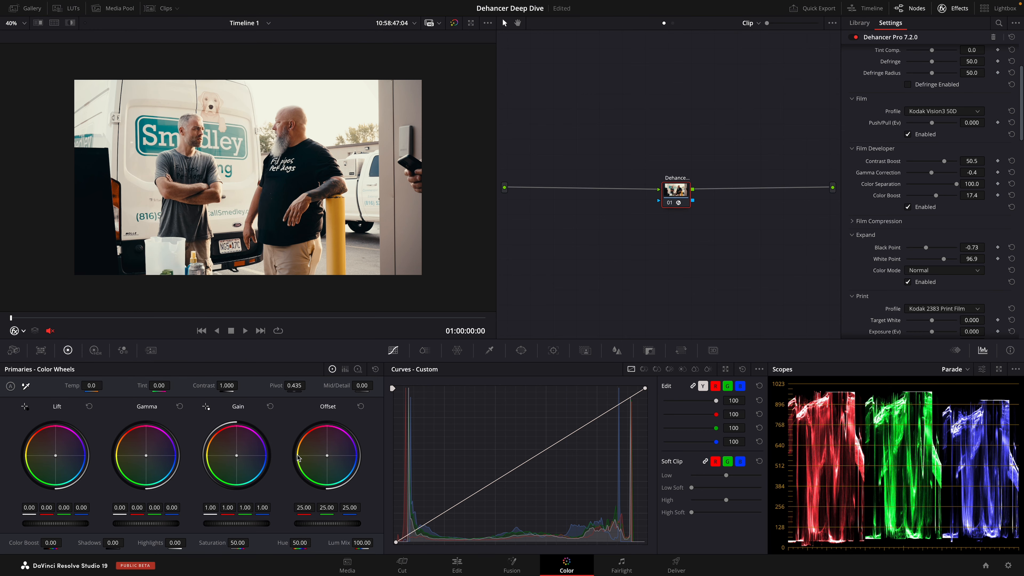
{"action": "scroll", "coordinate": [443, 192], "scroll_direction": "up", "scroll_amount": 2}
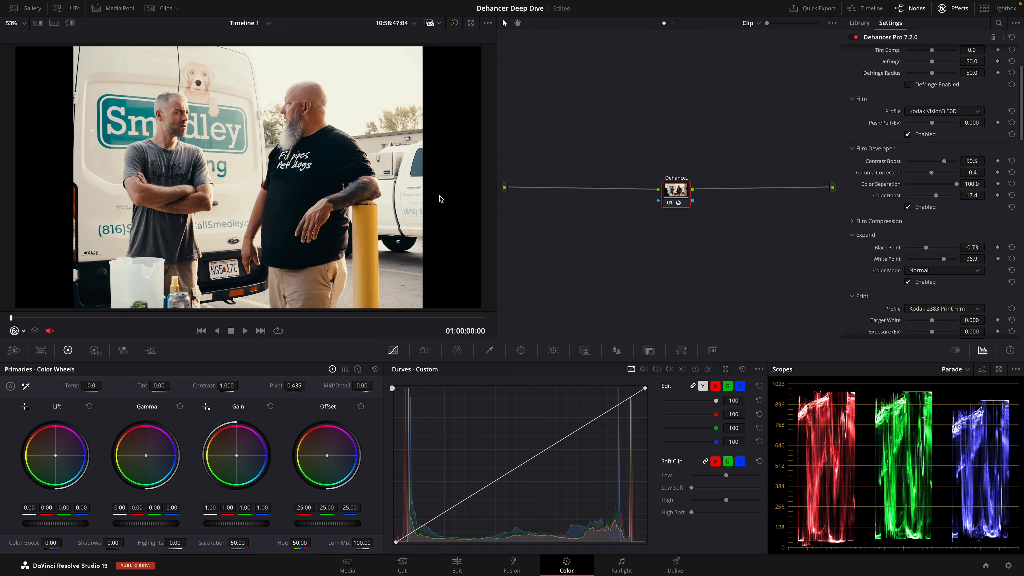
{"action": "scroll", "coordinate": [340, 176], "scroll_direction": "up", "scroll_amount": 5}
{"action": "scroll", "coordinate": [341, 179], "scroll_direction": "down", "scroll_amount": 5}
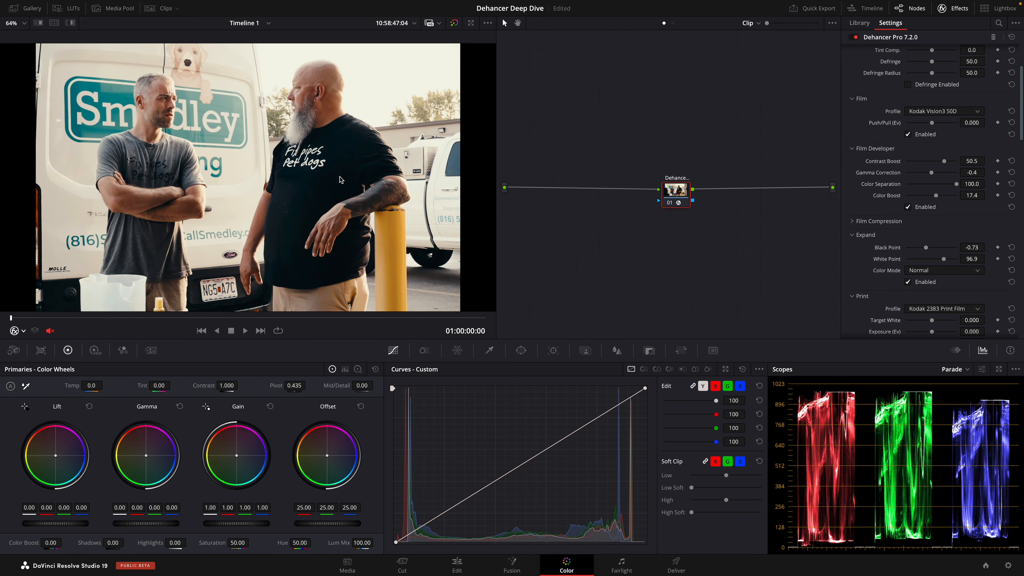
{"action": "key", "text": "super+f"}
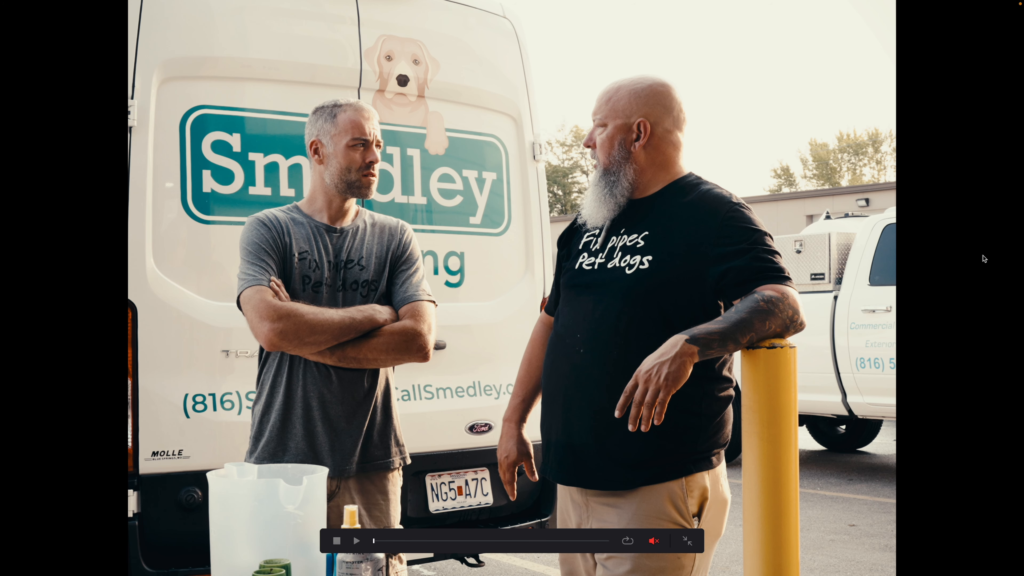
{"action": "key", "text": "super+f"}
{"action": "left_click", "coordinate": [153, 4]}
{"action": "mouse_move", "coordinate": [241, 457]}
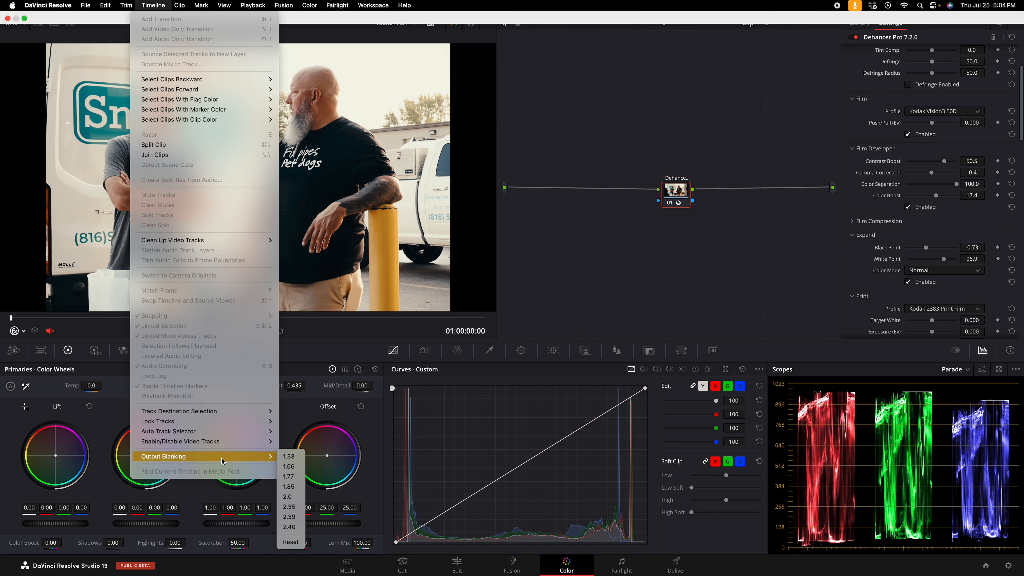
{"action": "left_click", "coordinate": [292, 542]}
Expand the Film Compression section and enable it, toggling it off and on to compare the effect.
{"action": "left_click", "coordinate": [867, 221]}
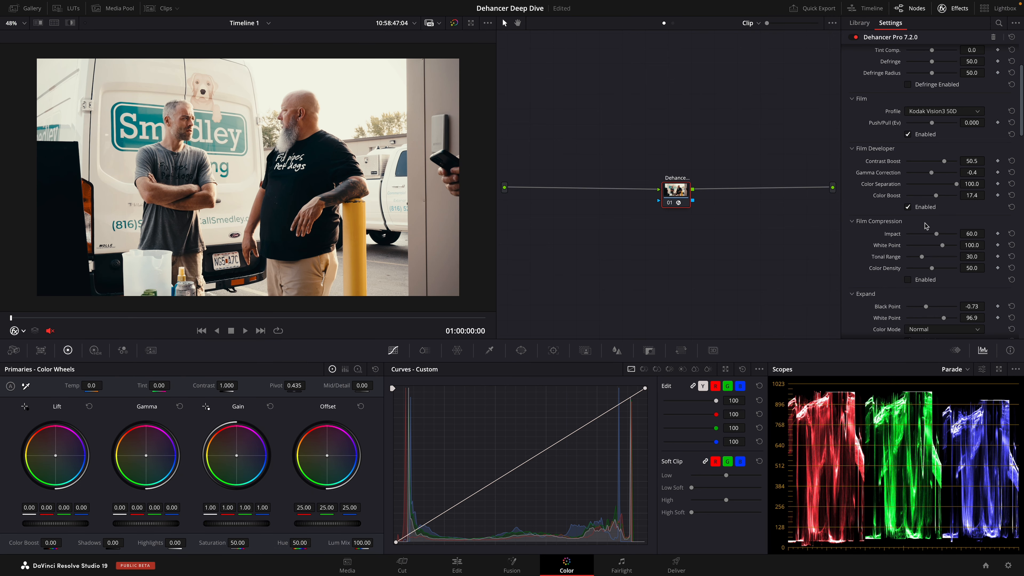
{"action": "scroll", "coordinate": [956, 287], "scroll_direction": "down", "scroll_amount": 1}
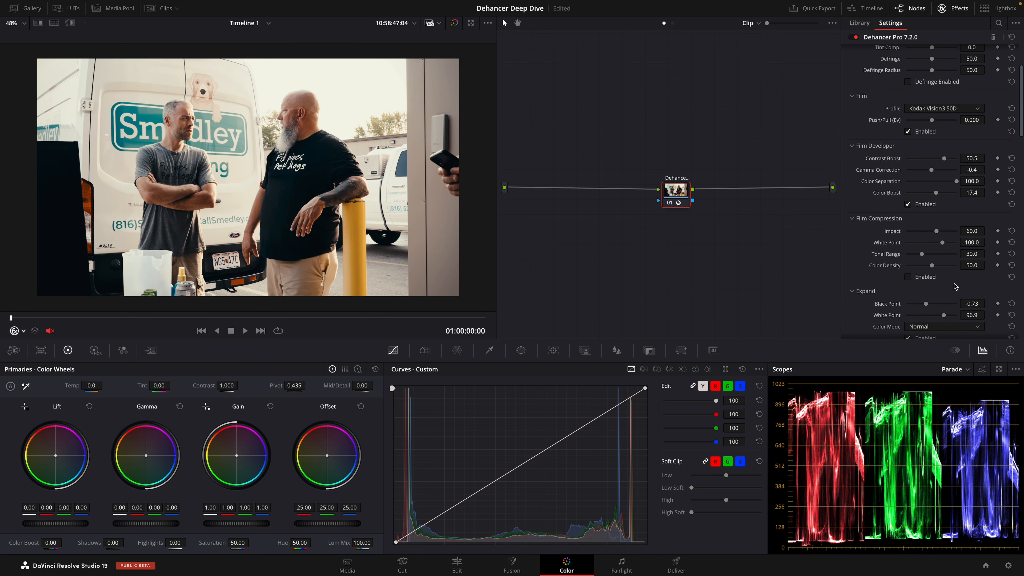
{"action": "scroll", "coordinate": [956, 286], "scroll_direction": "down", "scroll_amount": 1}
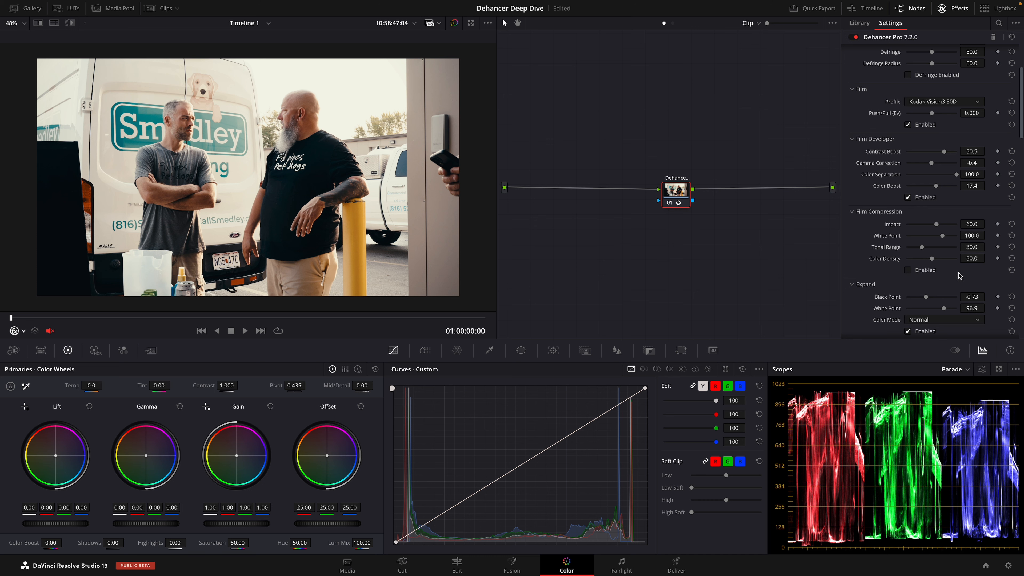
{"action": "scroll", "coordinate": [960, 276], "scroll_direction": "down", "scroll_amount": 1}
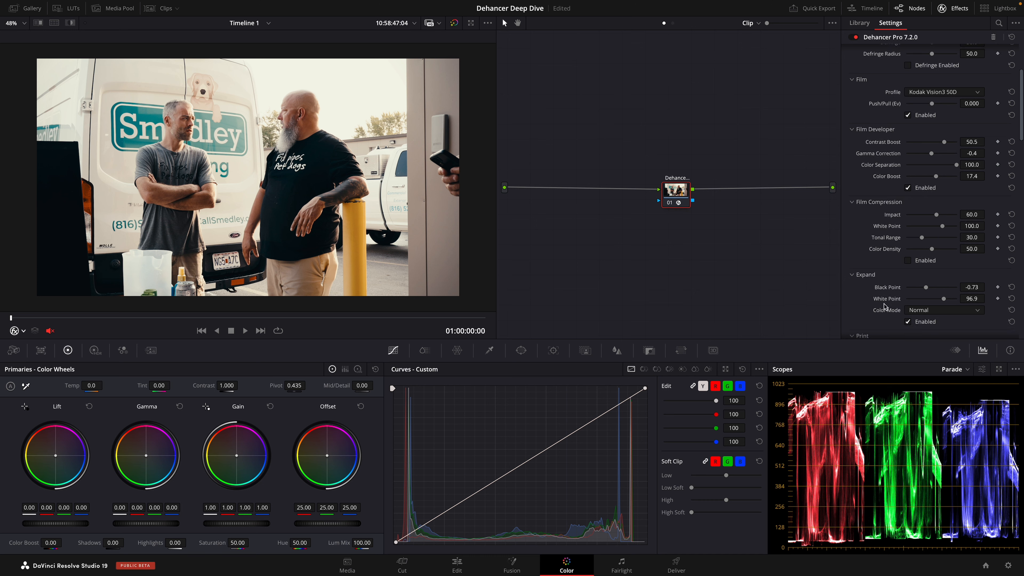
{"action": "left_click", "coordinate": [910, 263]}
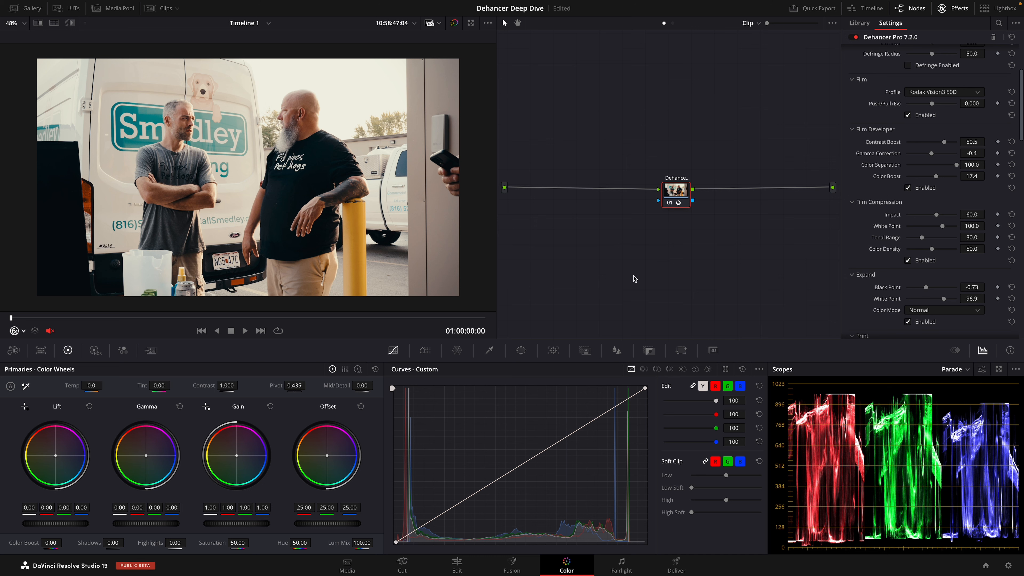
{"action": "left_click", "coordinate": [908, 260]}
{"action": "left_click", "coordinate": [909, 261]}
Try Film Compression's White Point at about 116.8 and Tonal Range at 0 and 100, resetting each to its default.
{"action": "left_click_drag", "start_coordinate": [942, 228], "coordinate": [954, 249]}
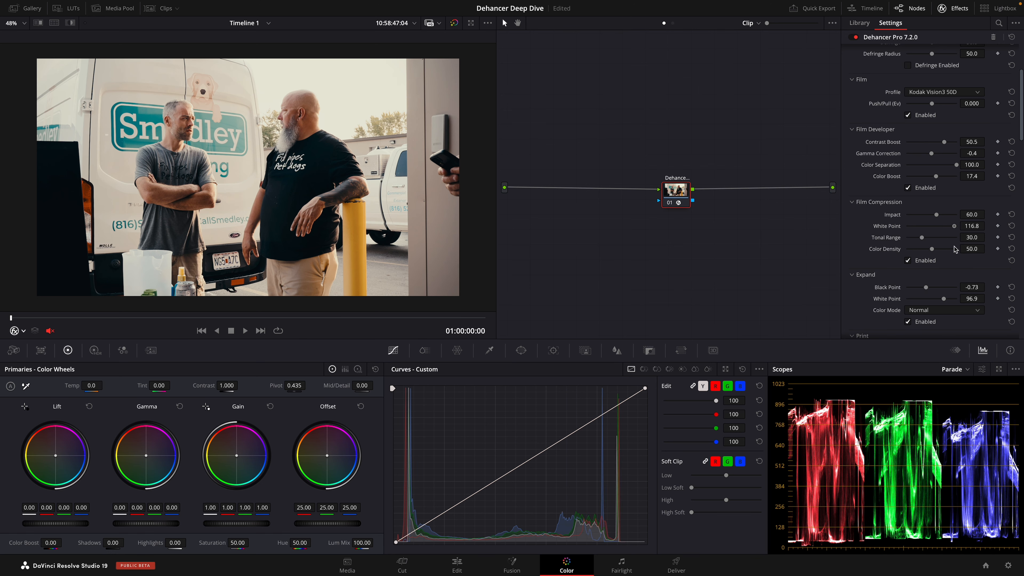
{"action": "left_click", "coordinate": [1011, 226]}
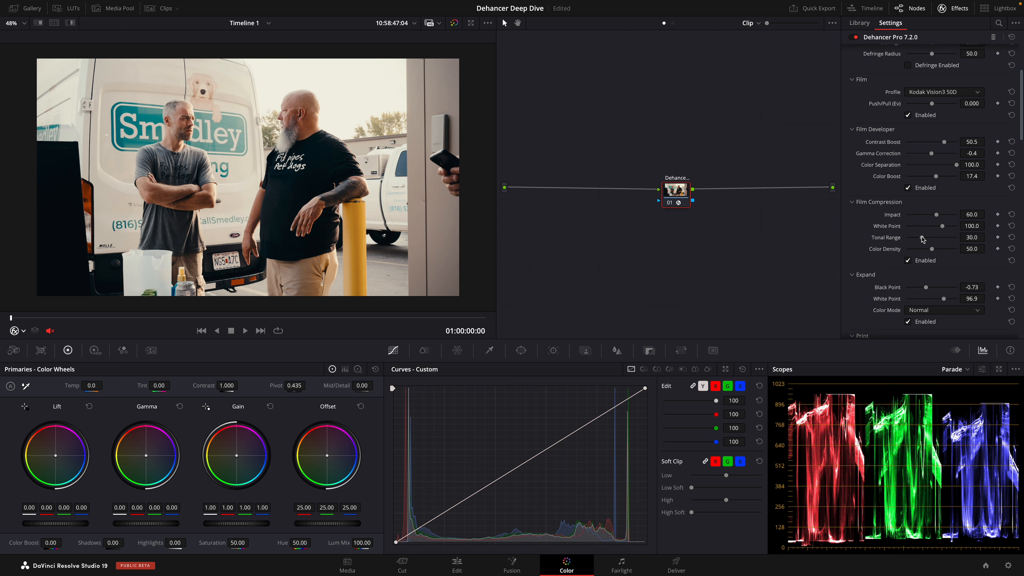
{"action": "key", "text": "ctrl+s"}
{"action": "left_click_drag", "start_coordinate": [923, 240], "coordinate": [892, 247]}
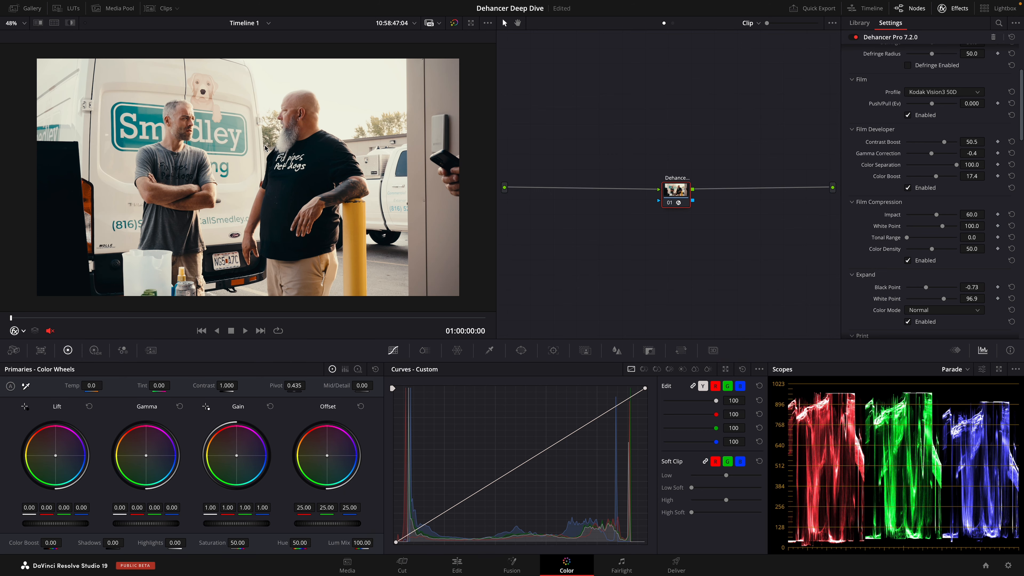
{"action": "key", "text": "super+f"}
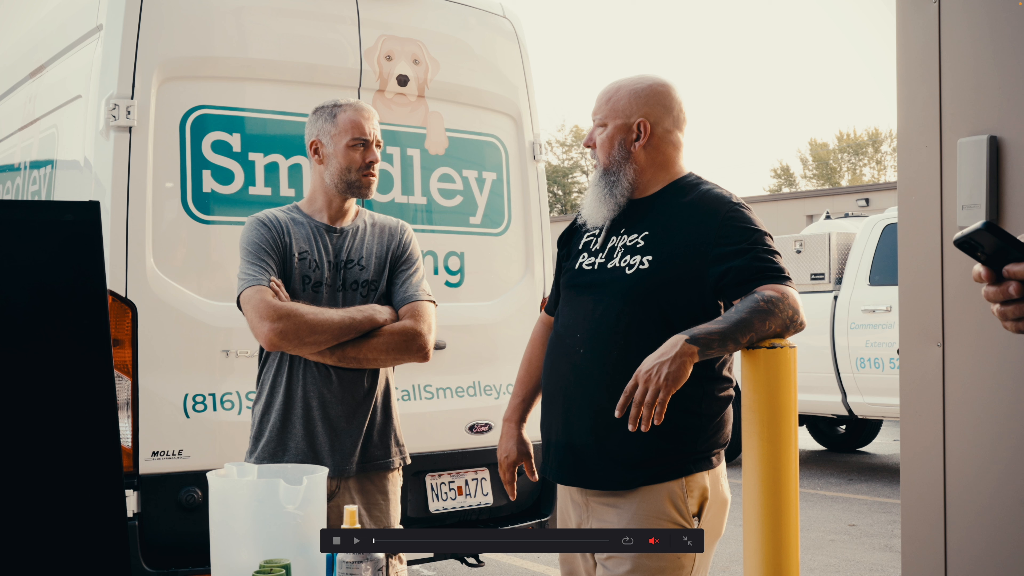
{"action": "key", "text": "super+f"}
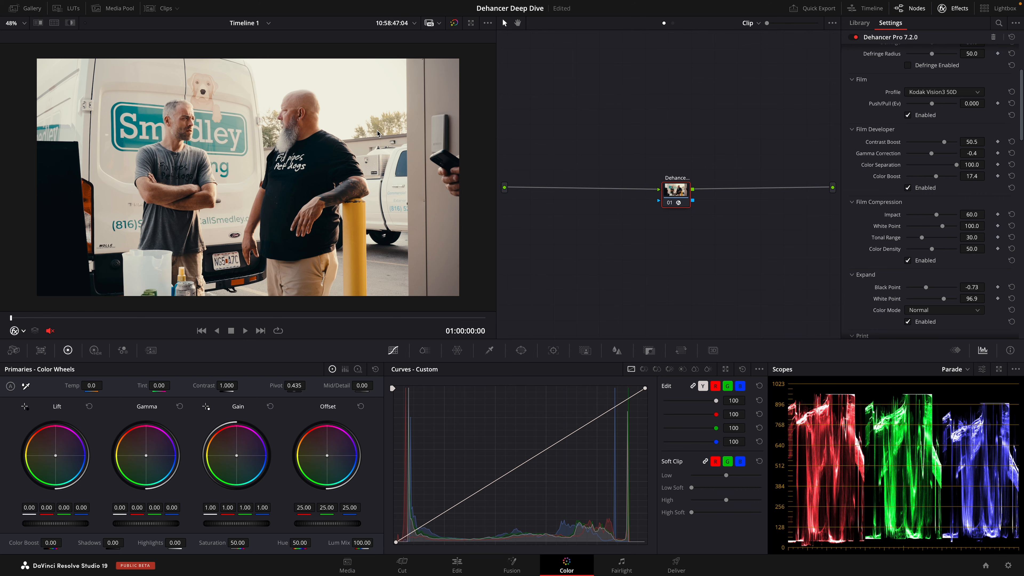
{"action": "left_click_drag", "start_coordinate": [924, 240], "coordinate": [926, 240]}
{"action": "key", "text": "super+f"}
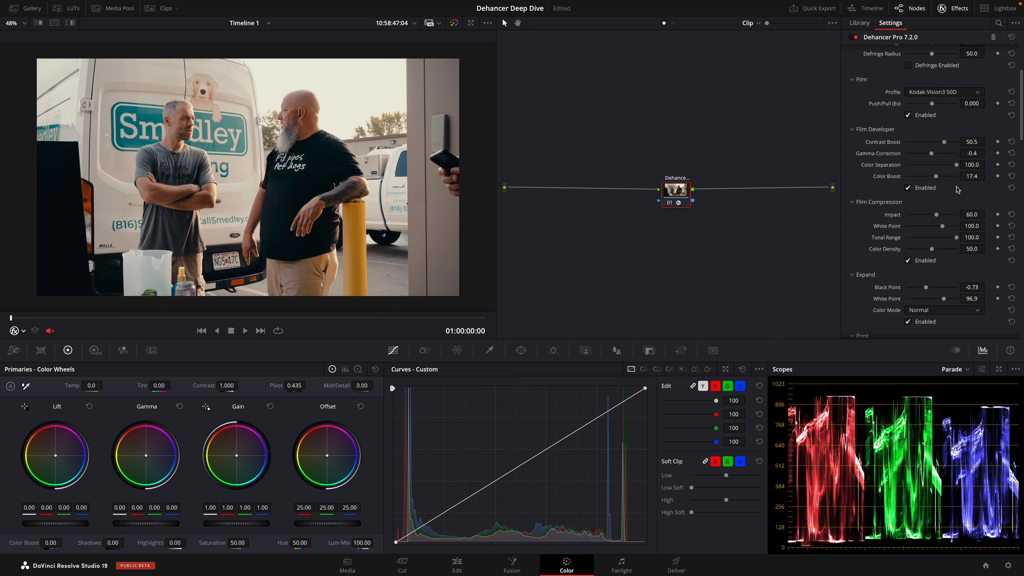
{"action": "scroll", "coordinate": [956, 233], "scroll_direction": "down", "scroll_amount": 1}
{"action": "scroll", "coordinate": [957, 236], "scroll_direction": "down", "scroll_amount": 1}
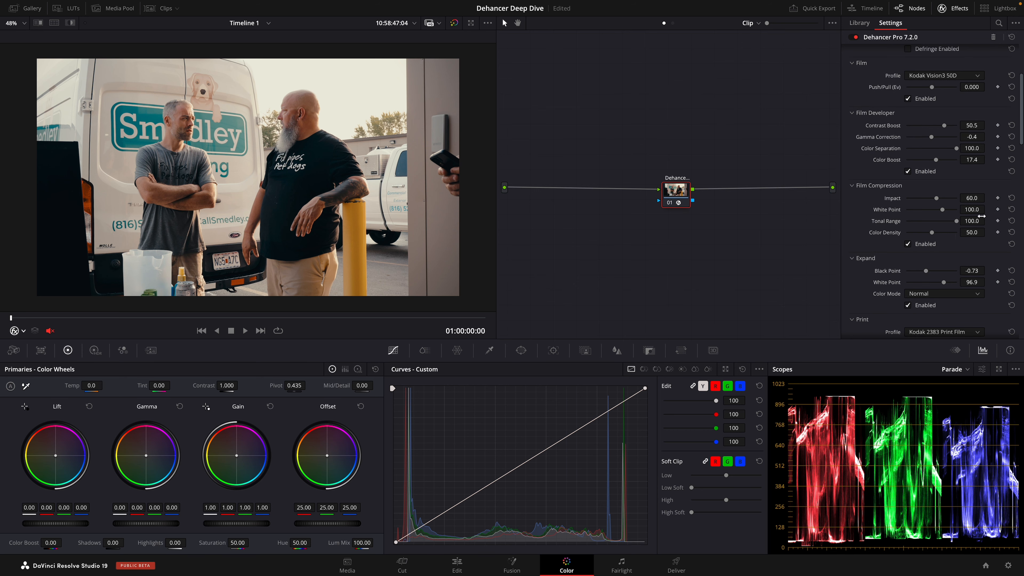
{"action": "left_click", "coordinate": [1012, 221]}
Set Film Compression's Tonal Range to about 73.4 and White Point to about 71.8 after trying higher white points.
{"action": "left_click_drag", "start_coordinate": [943, 209], "coordinate": [924, 214]}
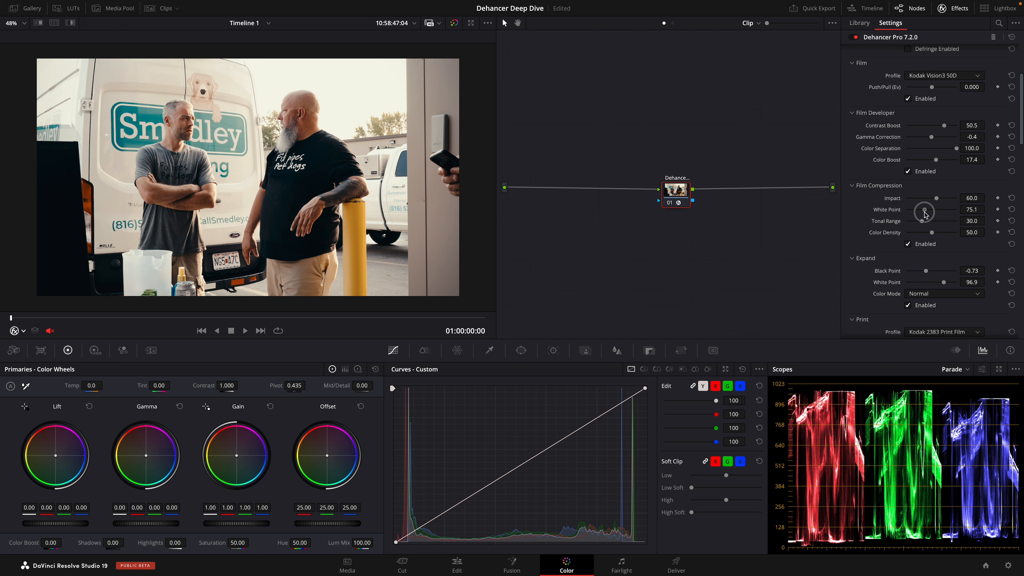
{"action": "mouse_move", "coordinate": [924, 221]}
{"action": "left_mouse_down"}
{"action": "mouse_move", "coordinate": [948, 235]}
{"action": "mouse_move", "coordinate": [930, 235]}
{"action": "mouse_move", "coordinate": [967, 238]}
{"action": "mouse_move", "coordinate": [938, 241]}
{"action": "mouse_move", "coordinate": [942, 229]}
{"action": "mouse_move", "coordinate": [921, 214]}
{"action": "left_mouse_up"}
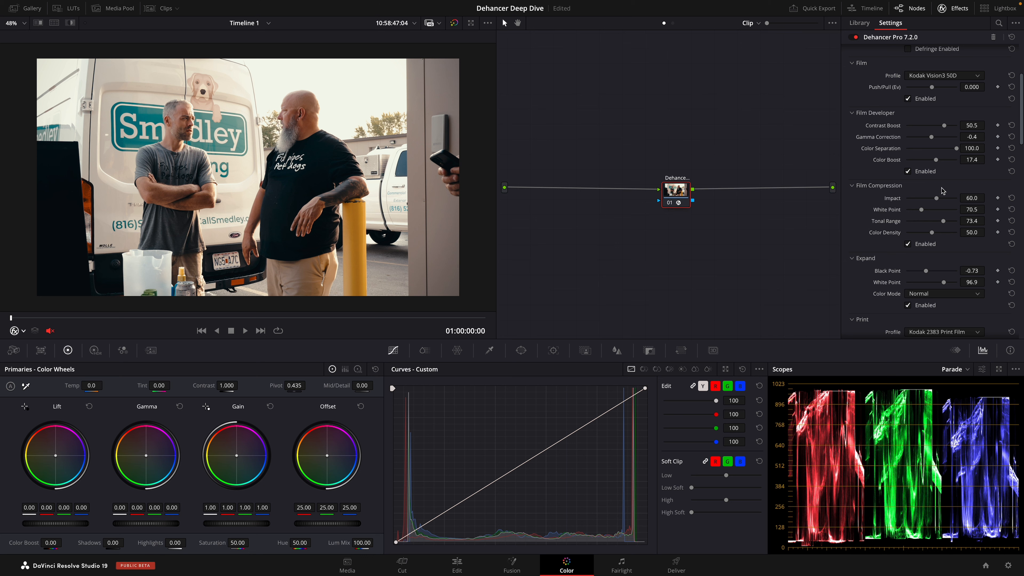
{"action": "left_click_drag", "start_coordinate": [923, 212], "coordinate": [950, 221]}
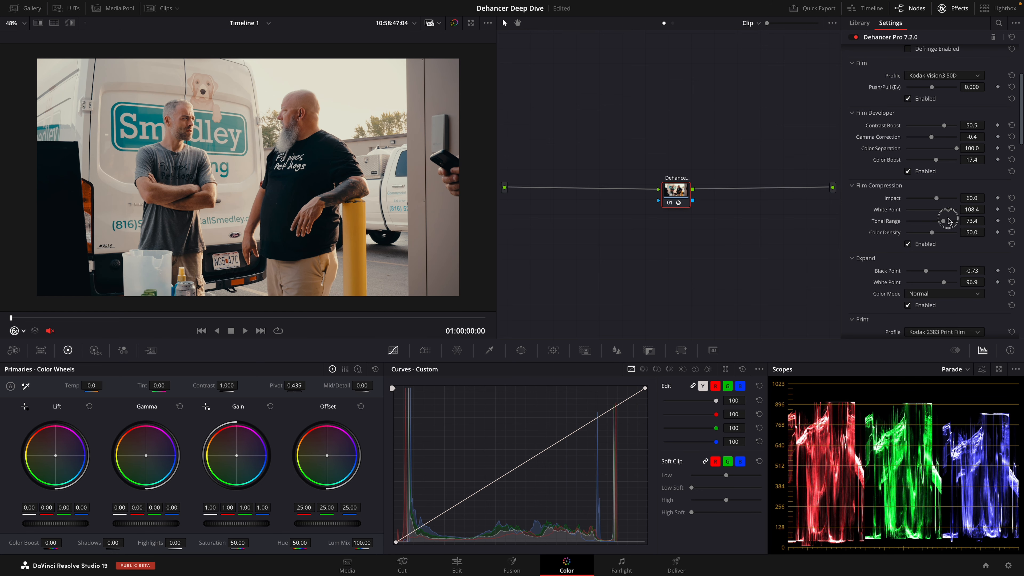
{"action": "left_click_drag", "start_coordinate": [957, 214], "coordinate": [923, 219]}
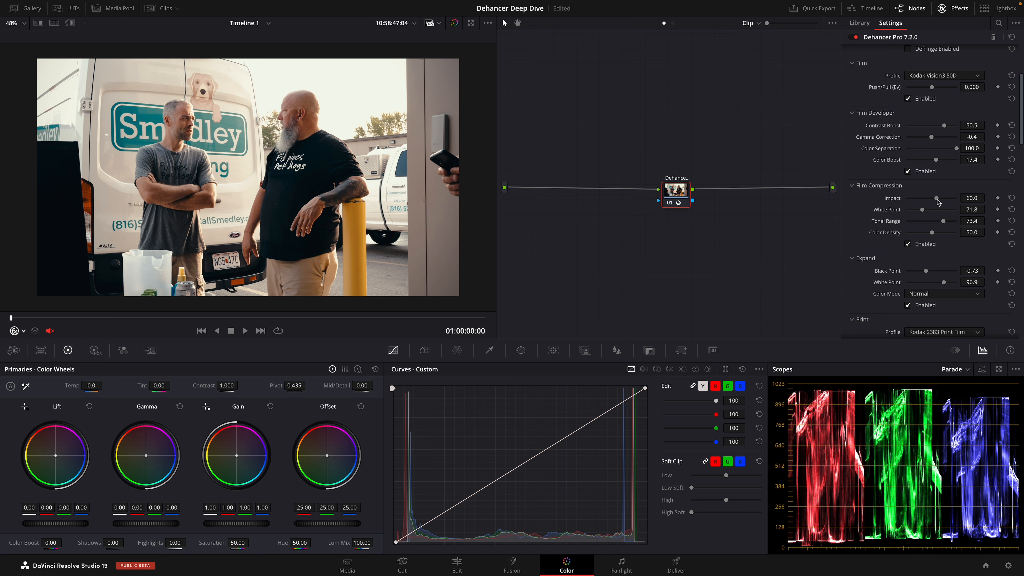
Set Film Compression's White Point to about 75.7, and try its Impact at 100 and 45 before resetting the Impact.
{"action": "left_click_drag", "start_coordinate": [923, 210], "coordinate": [962, 205]}
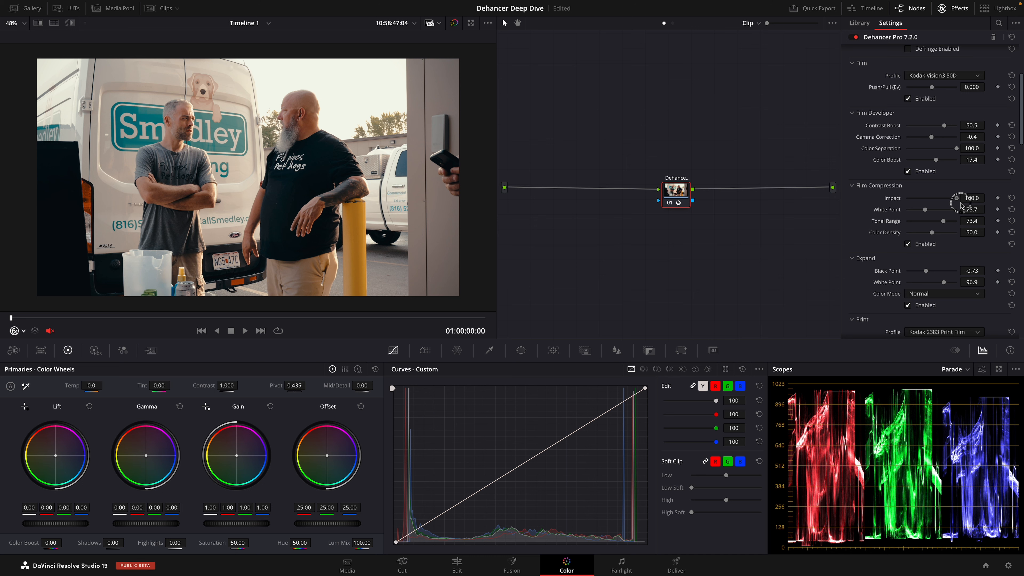
{"action": "left_click_drag", "start_coordinate": [962, 205], "coordinate": [929, 214]}
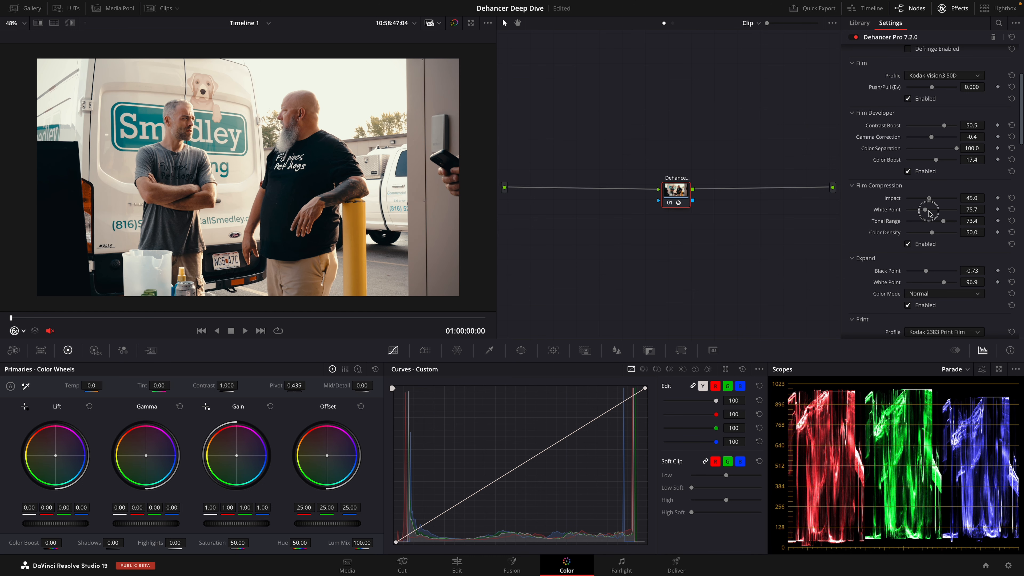
{"action": "left_click", "coordinate": [1012, 197]}
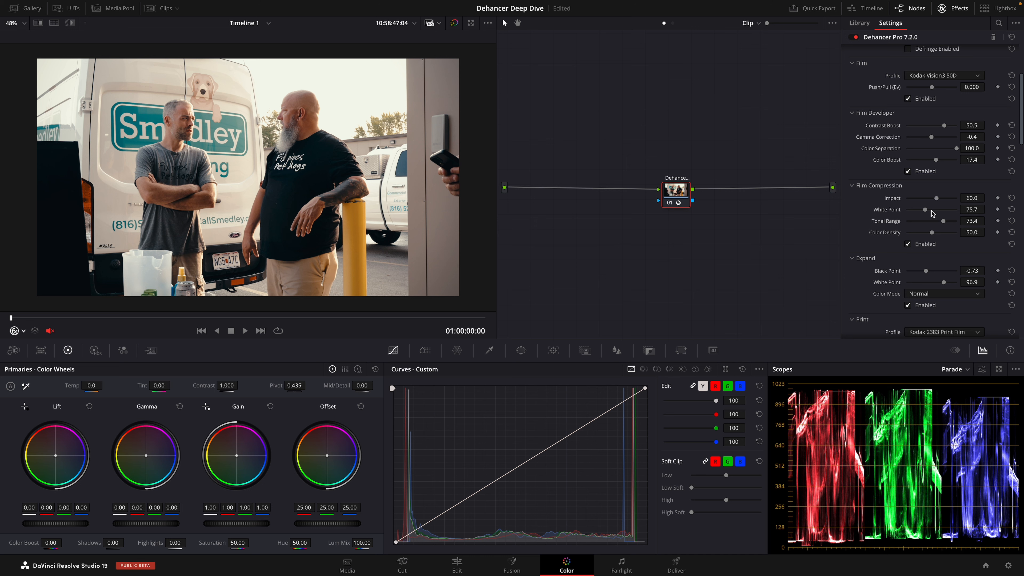
Set Film Compression's Tonal Range to about 87.2 and its White Point to about 66.7.
{"action": "left_click_drag", "start_coordinate": [936, 199], "coordinate": [945, 204]}
{"action": "mouse_move", "coordinate": [944, 223]}
{"action": "left_mouse_down"}
{"action": "mouse_move", "coordinate": [898, 227]}
{"action": "mouse_move", "coordinate": [948, 232]}
{"action": "left_mouse_up"}
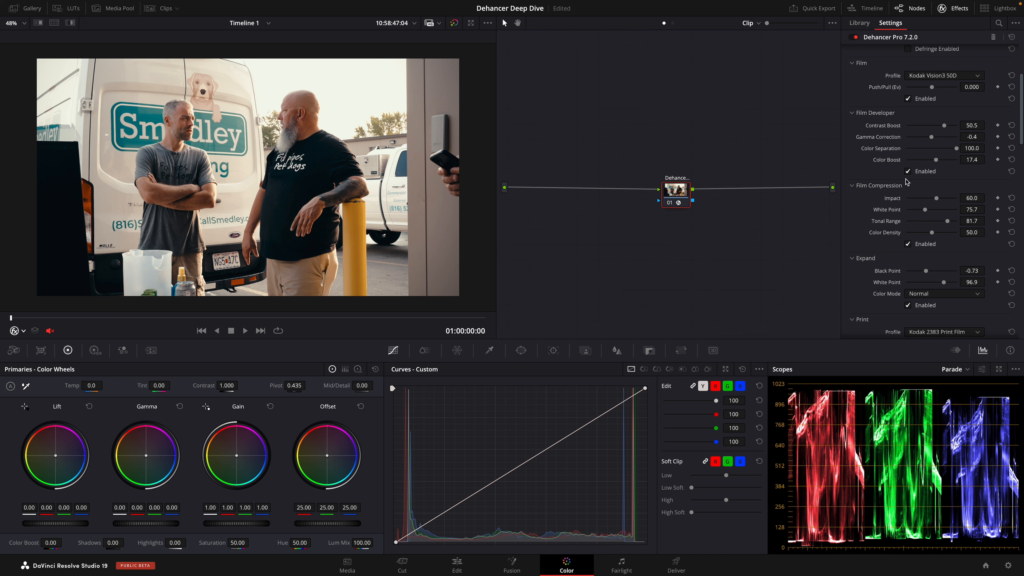
{"action": "mouse_move", "coordinate": [948, 221]}
{"action": "left_mouse_down"}
{"action": "mouse_move", "coordinate": [919, 225]}
{"action": "mouse_move", "coordinate": [951, 231]}
{"action": "left_mouse_up"}
{"action": "left_click", "coordinate": [925, 210]}
{"action": "left_click_drag", "start_coordinate": [925, 211], "coordinate": [919, 217]}
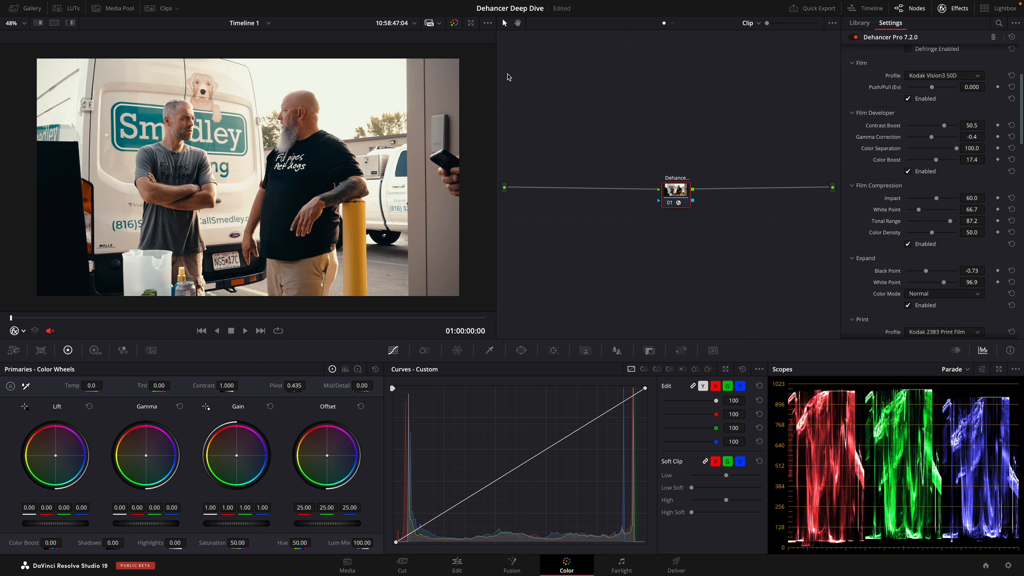
Try the Print section's Exposure at about -0.687 and reset it to its default.
{"action": "scroll", "coordinate": [969, 252], "scroll_direction": "down", "scroll_amount": 1}
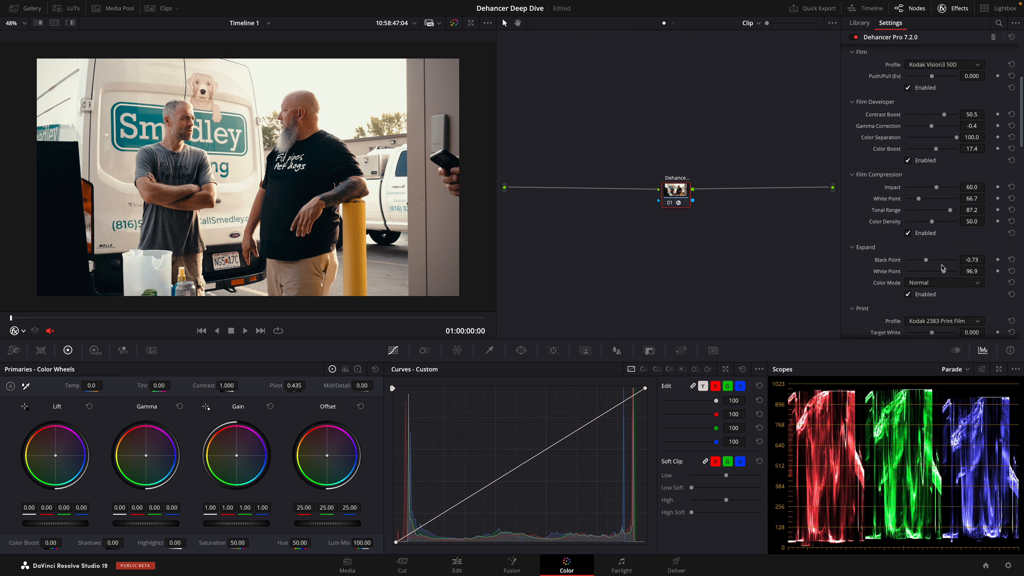
{"action": "scroll", "coordinate": [966, 309], "scroll_direction": "down", "scroll_amount": 8}
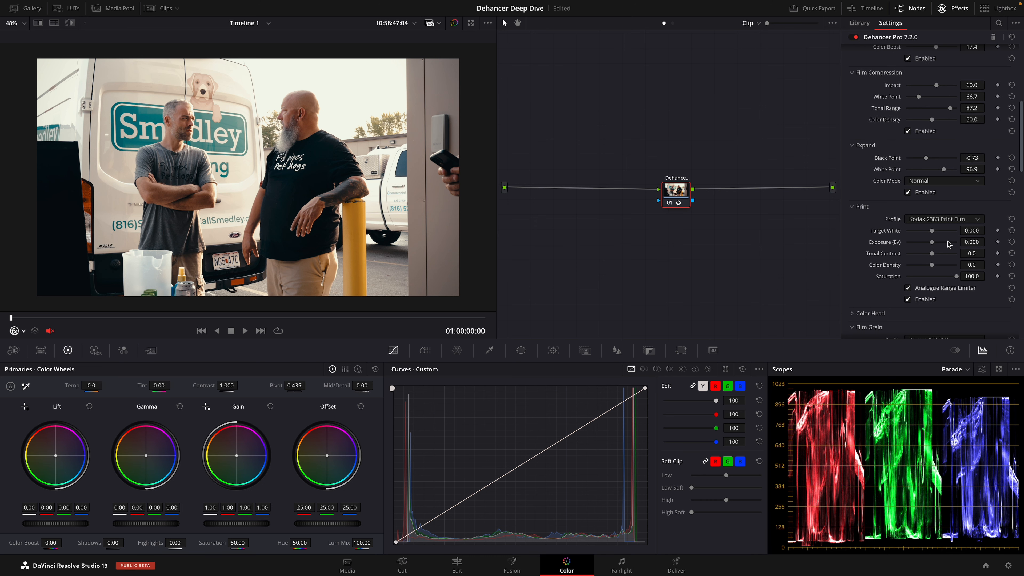
{"action": "scroll", "coordinate": [974, 273], "scroll_direction": "down", "scroll_amount": 2}
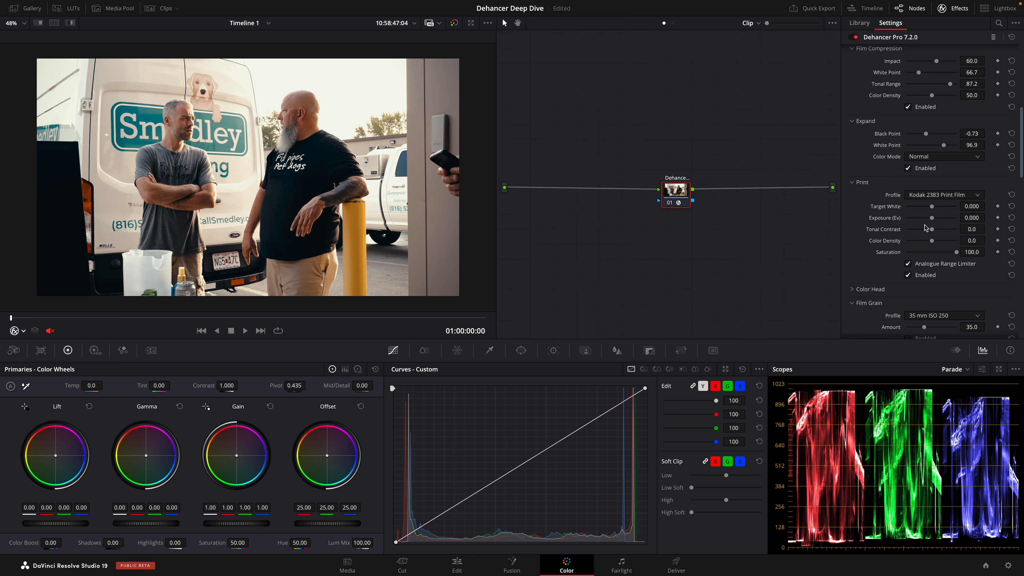
{"action": "left_click_drag", "start_coordinate": [933, 220], "coordinate": [927, 224]}
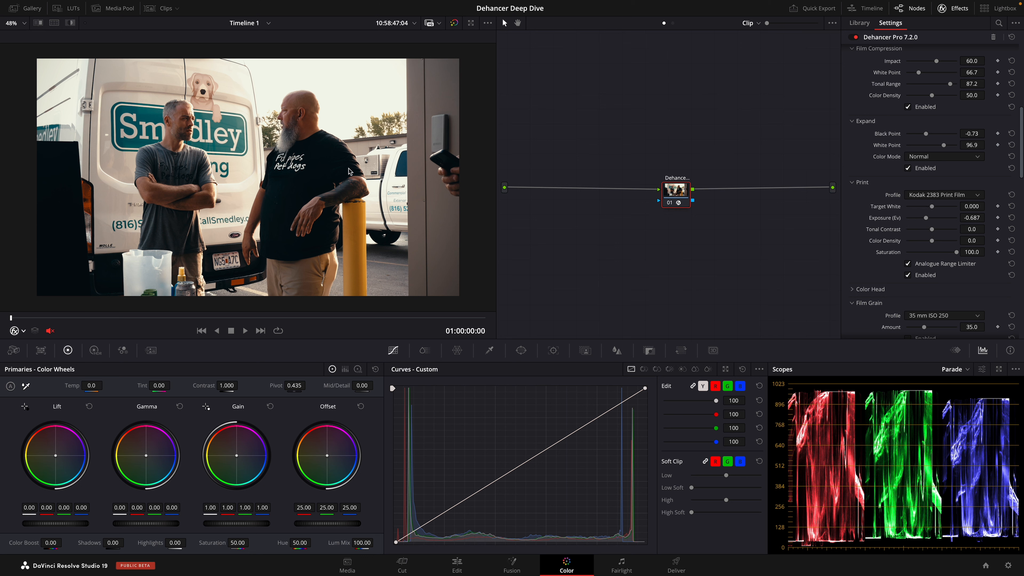
{"action": "left_click", "coordinate": [1011, 218]}
Set Print's Exposure to about -0.852 and its Tonal Contrast to about -0.4 after trying a contrast of 8.7.
{"action": "mouse_move", "coordinate": [933, 220]}
{"action": "left_mouse_down"}
{"action": "mouse_move", "coordinate": [925, 226]}
{"action": "mouse_move", "coordinate": [937, 234]}
{"action": "left_mouse_up"}
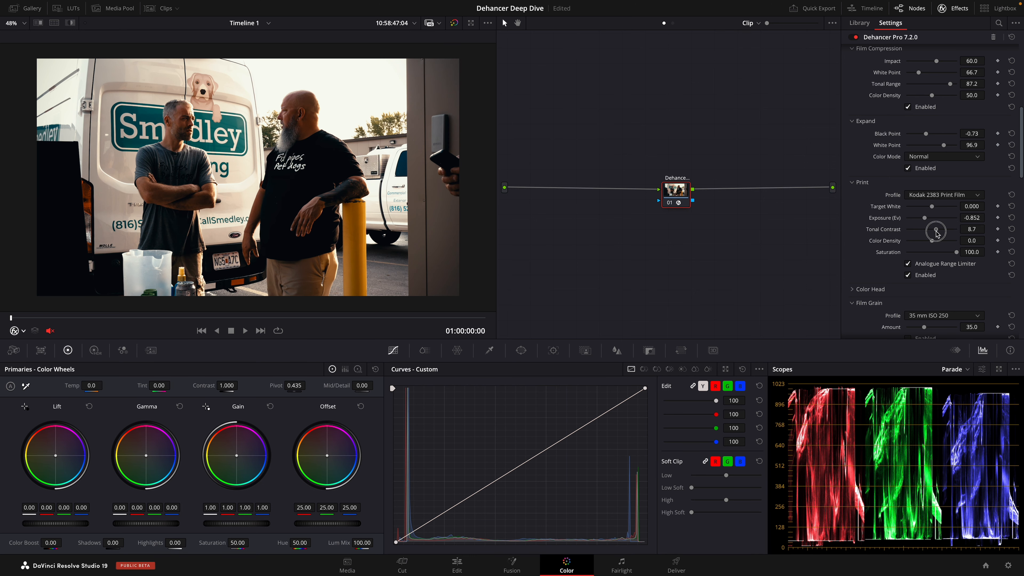
{"action": "left_click_drag", "start_coordinate": [936, 235], "coordinate": [934, 236]}
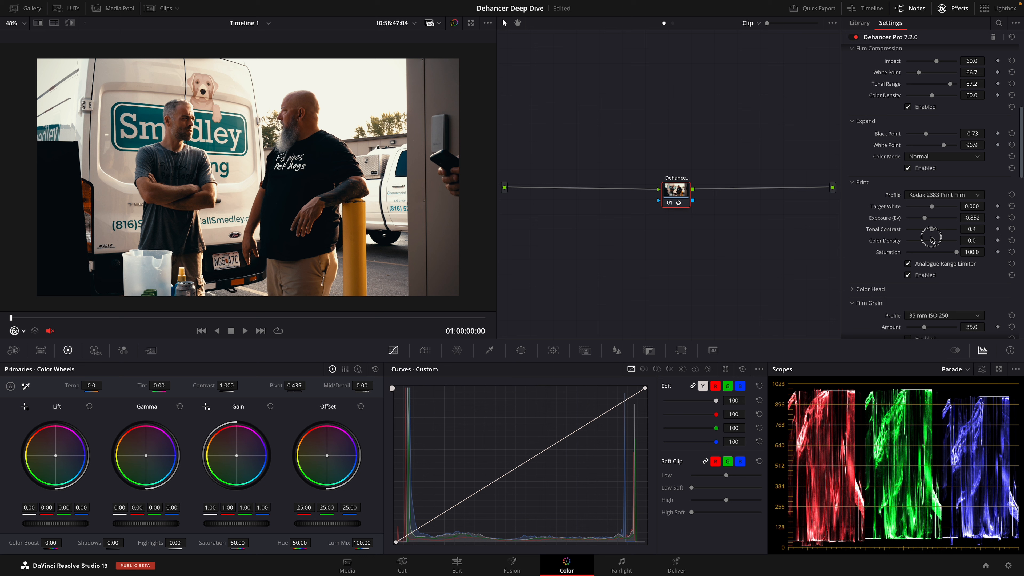
{"action": "left_click_drag", "start_coordinate": [934, 236], "coordinate": [931, 239]}
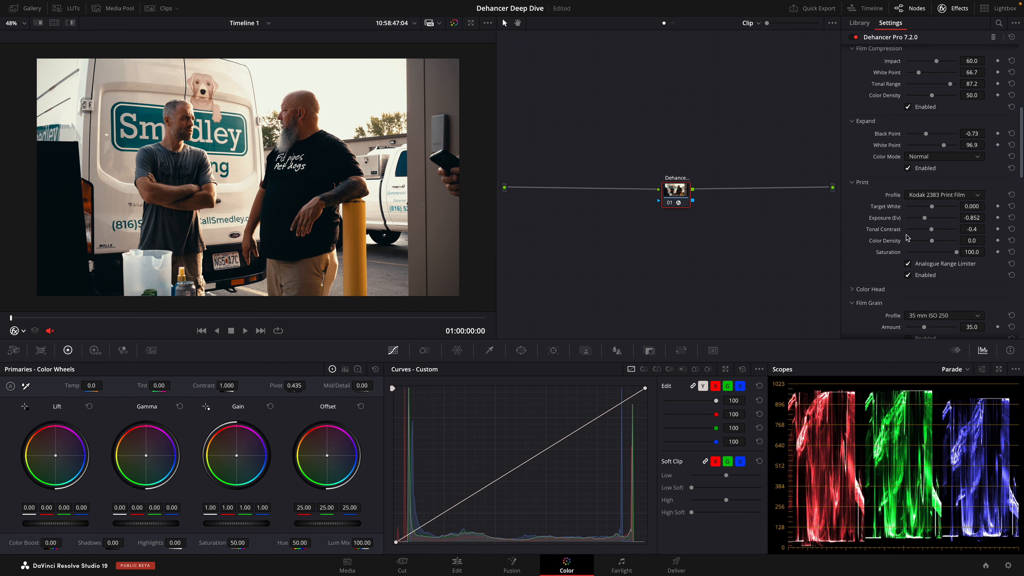
Set Film Developer's Gamma Correction to about 2.3 and Film Compression's Impact to about 79.8, and check the image full screen.
{"action": "scroll", "coordinate": [854, 195], "scroll_direction": "up", "scroll_amount": 5}
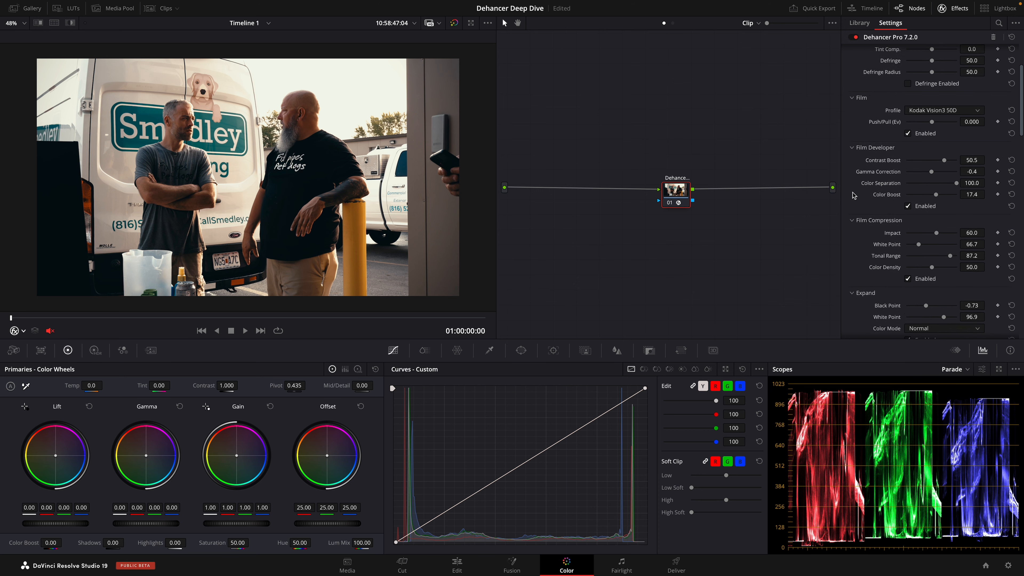
{"action": "scroll", "coordinate": [853, 196], "scroll_direction": "up", "scroll_amount": 2}
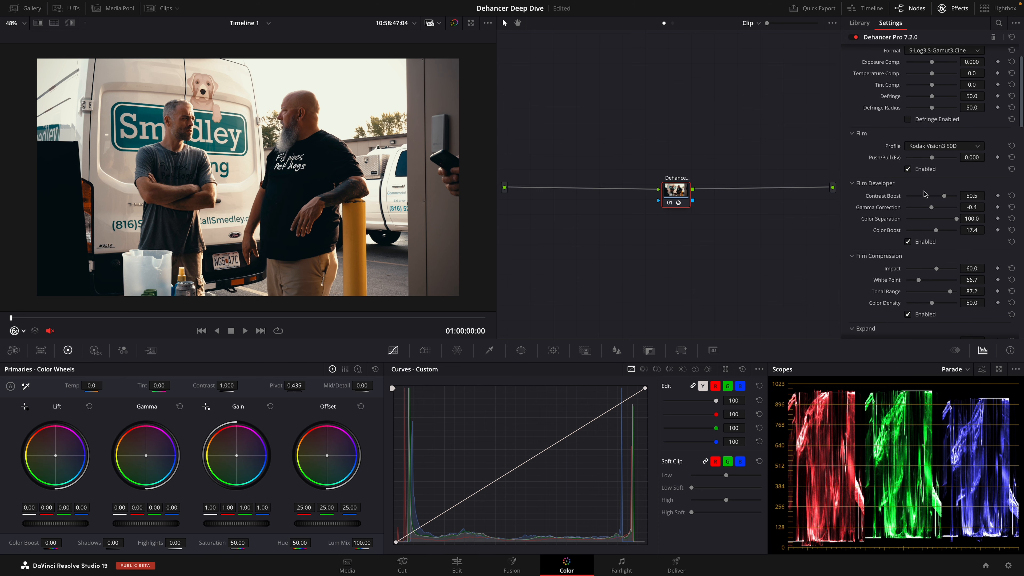
{"action": "left_click_drag", "start_coordinate": [932, 210], "coordinate": [933, 212]}
{"action": "scroll", "coordinate": [927, 215], "scroll_direction": "down", "scroll_amount": 5}
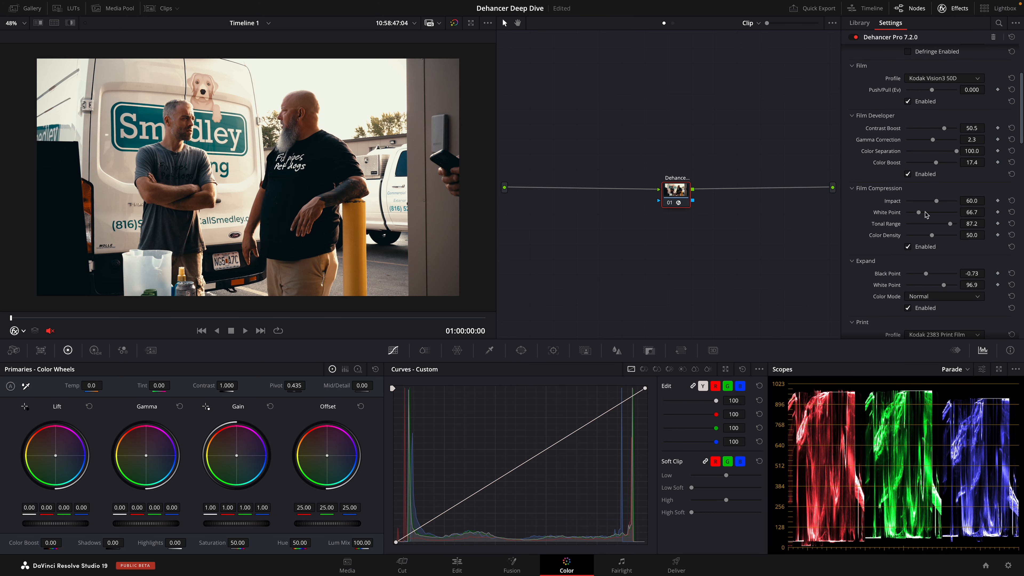
{"action": "left_click_drag", "start_coordinate": [936, 201], "coordinate": [947, 205]}
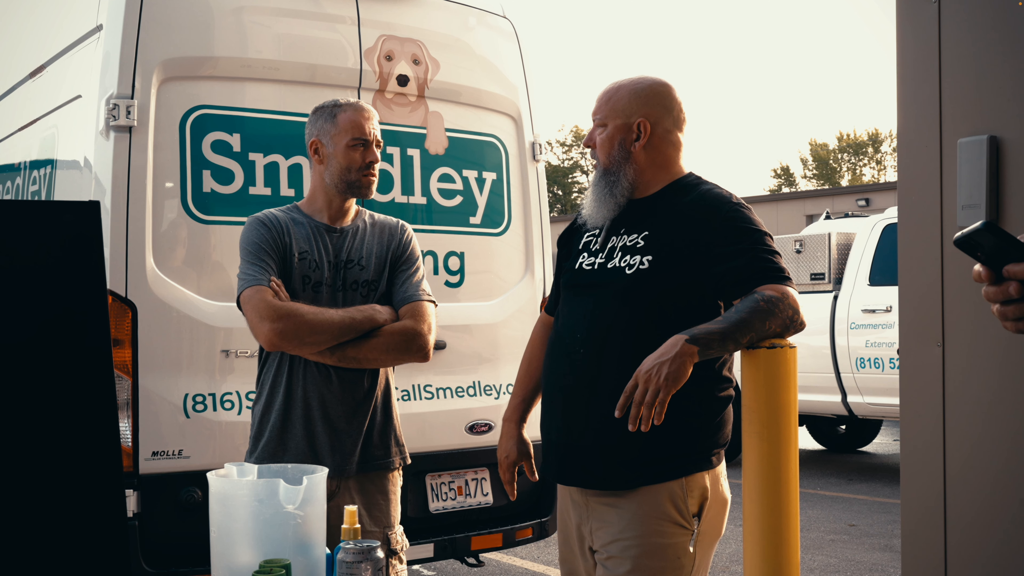
{"action": "mouse_move", "coordinate": [653, 220]}
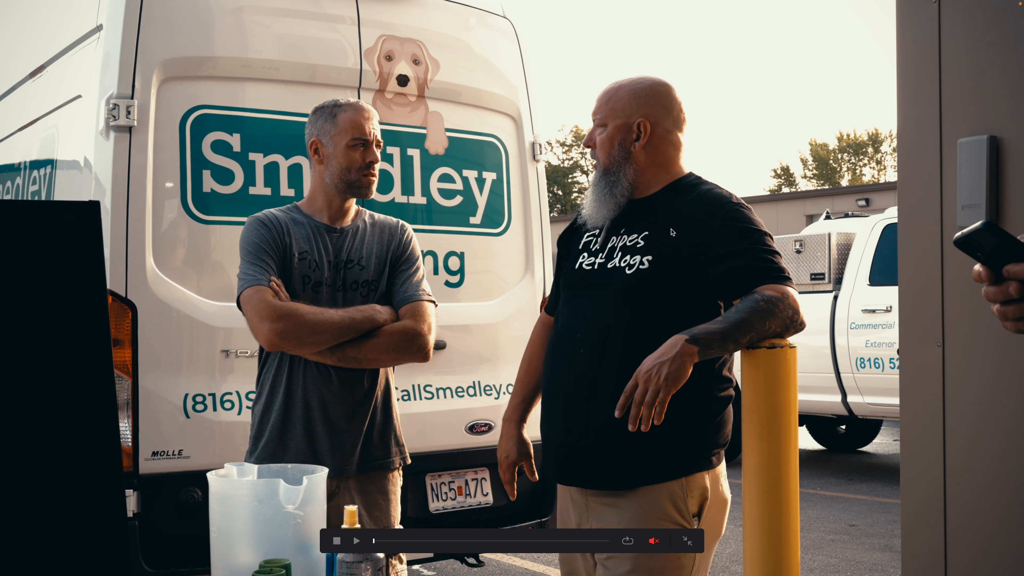
{"action": "key", "text": "Escape"}
Expand the Color Head section and enable it.
{"action": "scroll", "coordinate": [929, 274], "scroll_direction": "down", "scroll_amount": 6}
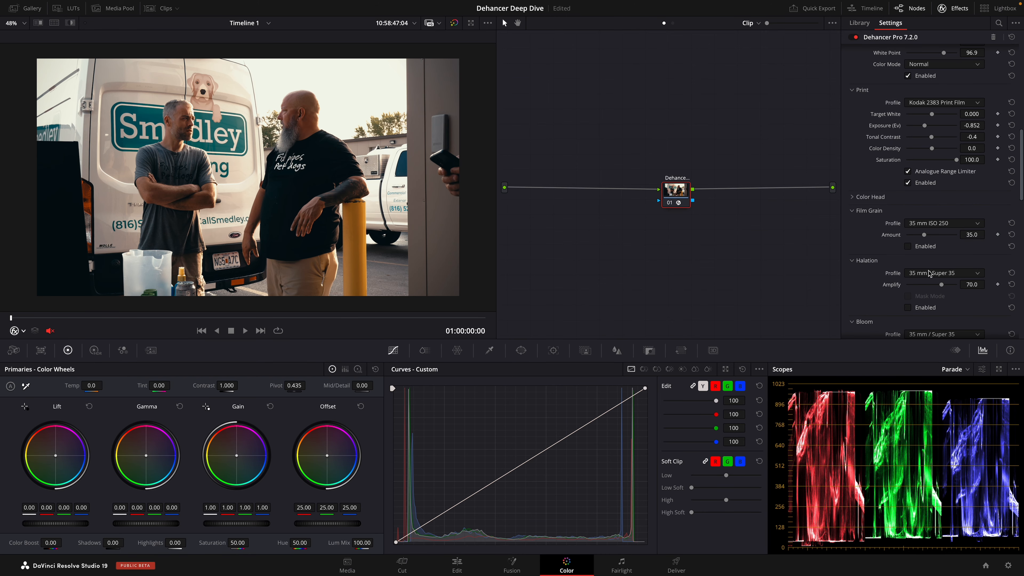
{"action": "left_click", "coordinate": [896, 199]}
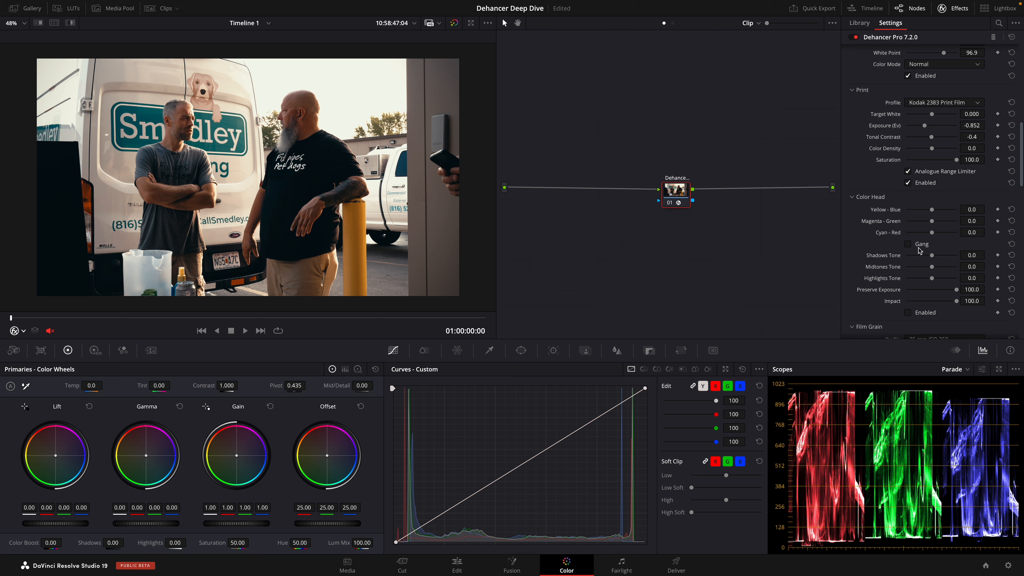
{"action": "left_click", "coordinate": [908, 313]}
Try Color Head's Cyan - Red at about -5.9 and -8.7, check the image full screen, and reset the value.
{"action": "left_click_drag", "start_coordinate": [933, 234], "coordinate": [928, 235]}
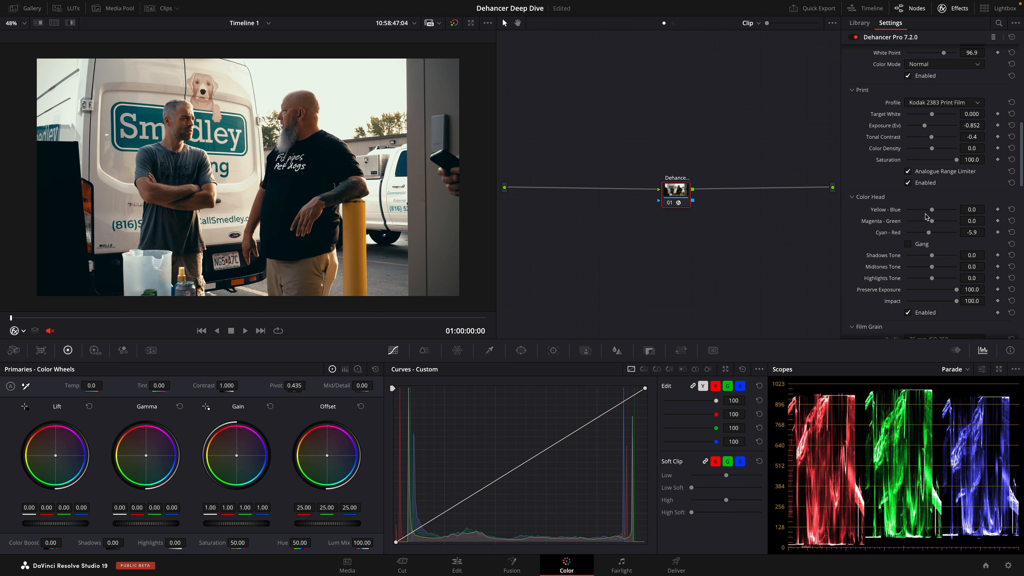
{"action": "left_click_drag", "start_coordinate": [930, 234], "coordinate": [928, 237]}
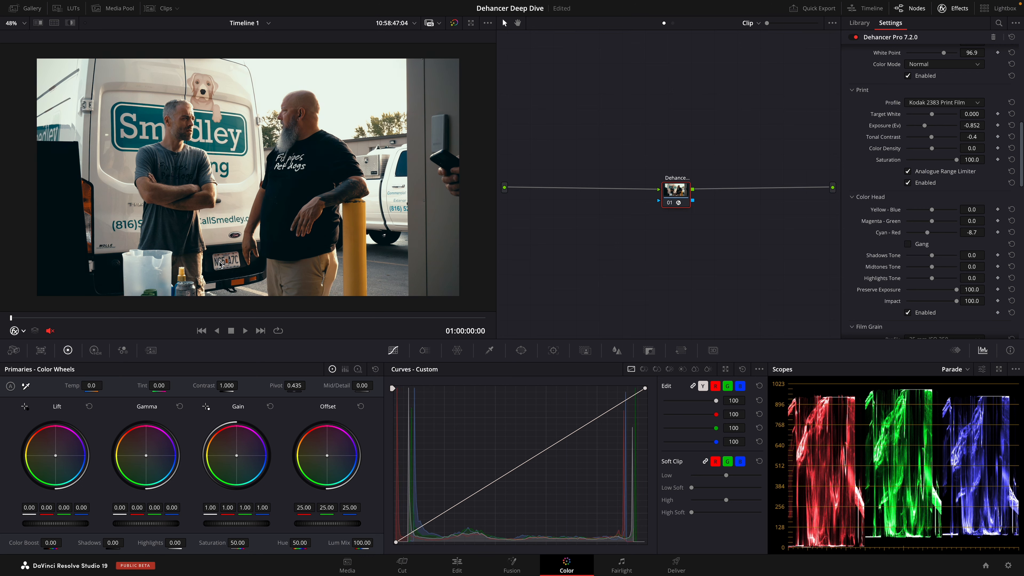
{"action": "key", "text": "ctrl+f"}
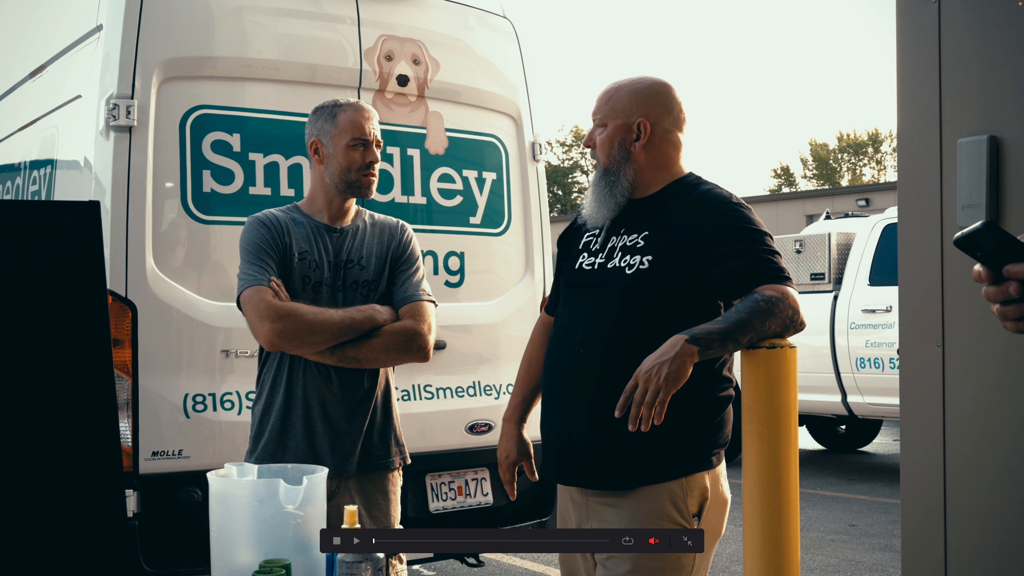
{"action": "key", "text": "ctrl+f"}
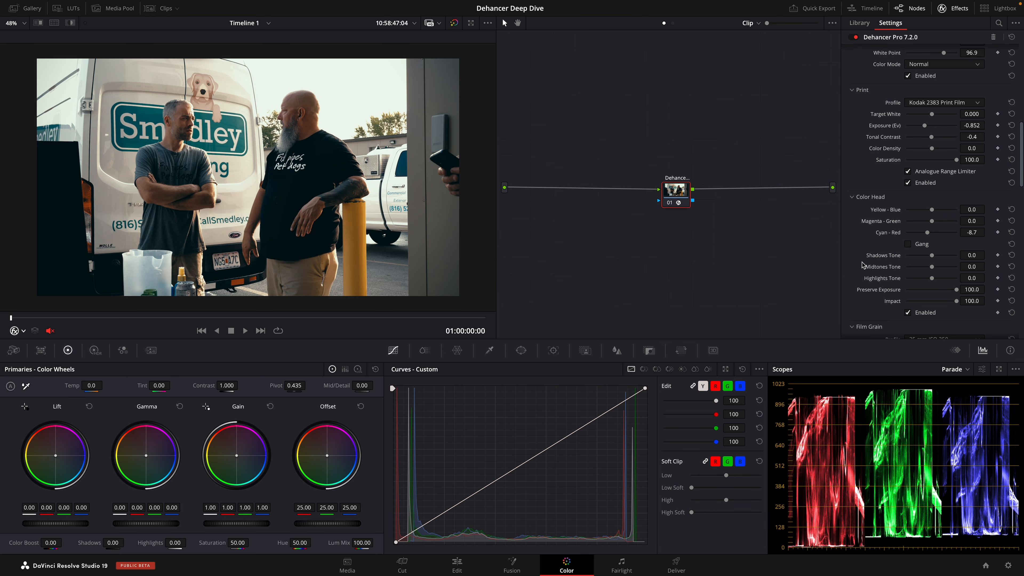
{"action": "left_click", "coordinate": [1012, 232]}
Set Color Head's Preserve Exposure to 0, Cyan - Red to about -0.4 and Yellow - Blue to about -3.2, keeping the section enabled.
{"action": "left_click_drag", "start_coordinate": [956, 290], "coordinate": [794, 293]}
{"action": "left_click", "coordinate": [909, 314]}
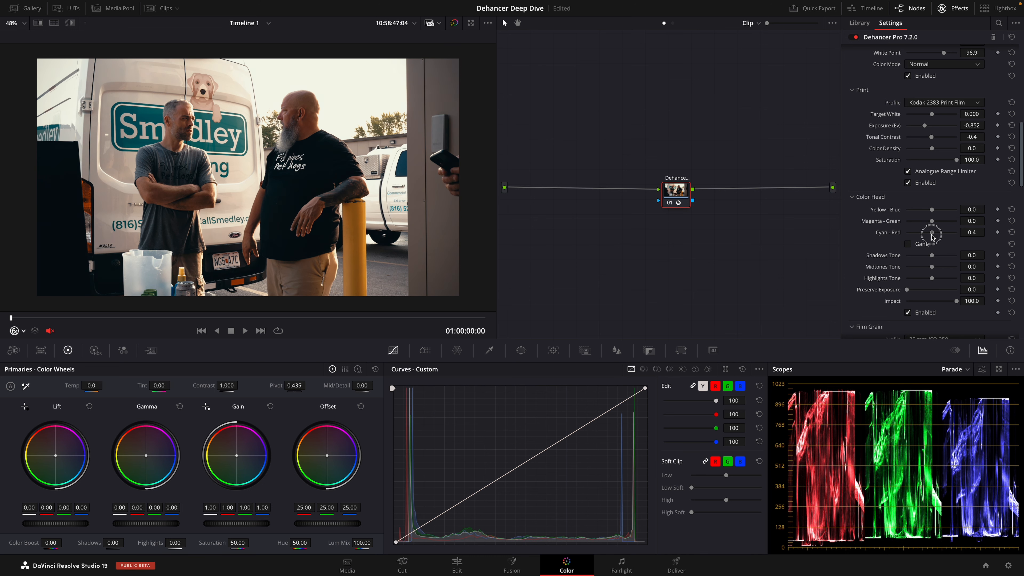
{"action": "left_click_drag", "start_coordinate": [933, 234], "coordinate": [931, 236]}
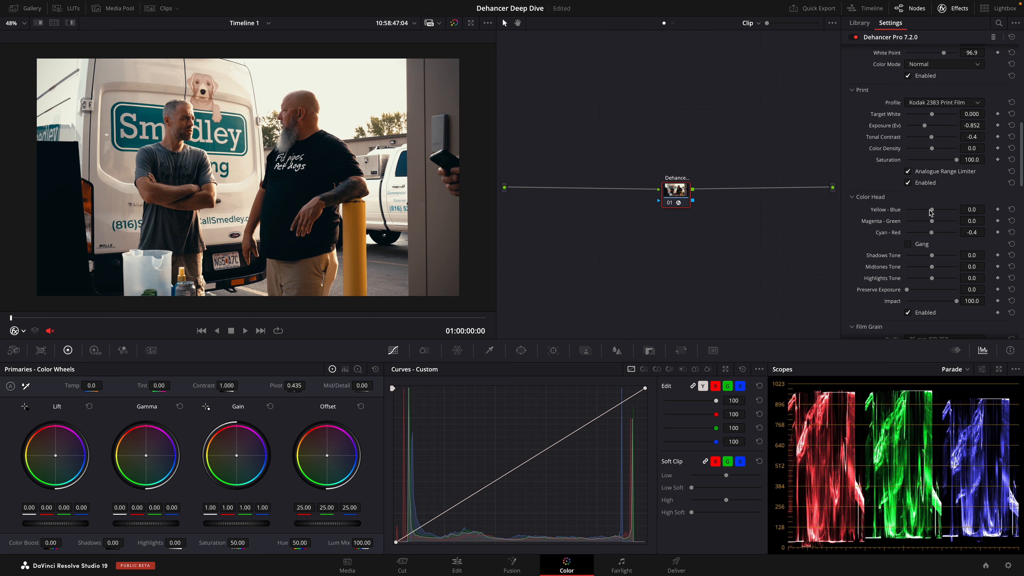
{"action": "left_click_drag", "start_coordinate": [932, 210], "coordinate": [931, 212]}
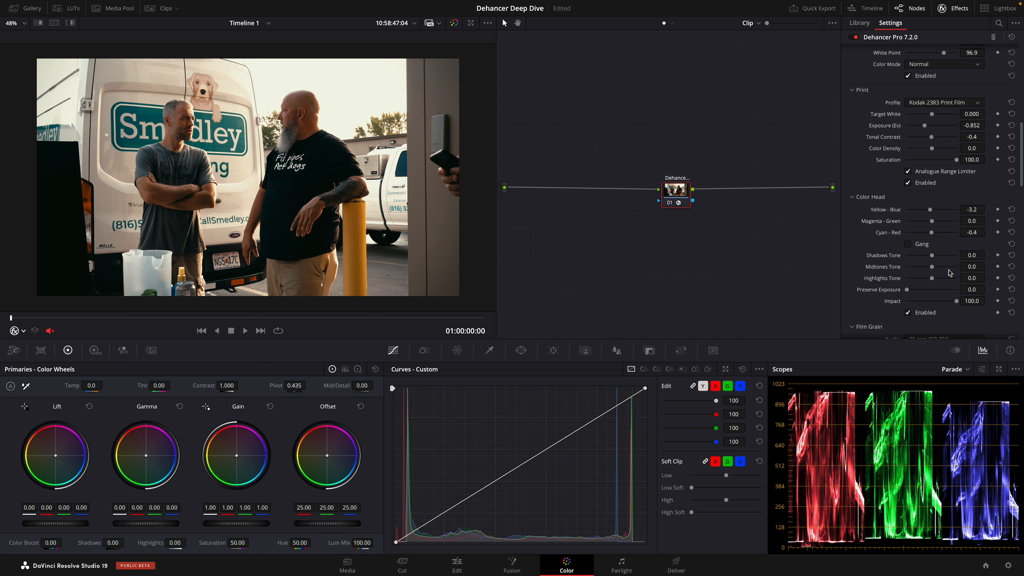
Set Color Head's Highlights Tone to about -7.3 and Print's Target White to about 0.936.
{"action": "left_click_drag", "start_coordinate": [932, 281], "coordinate": [929, 282]}
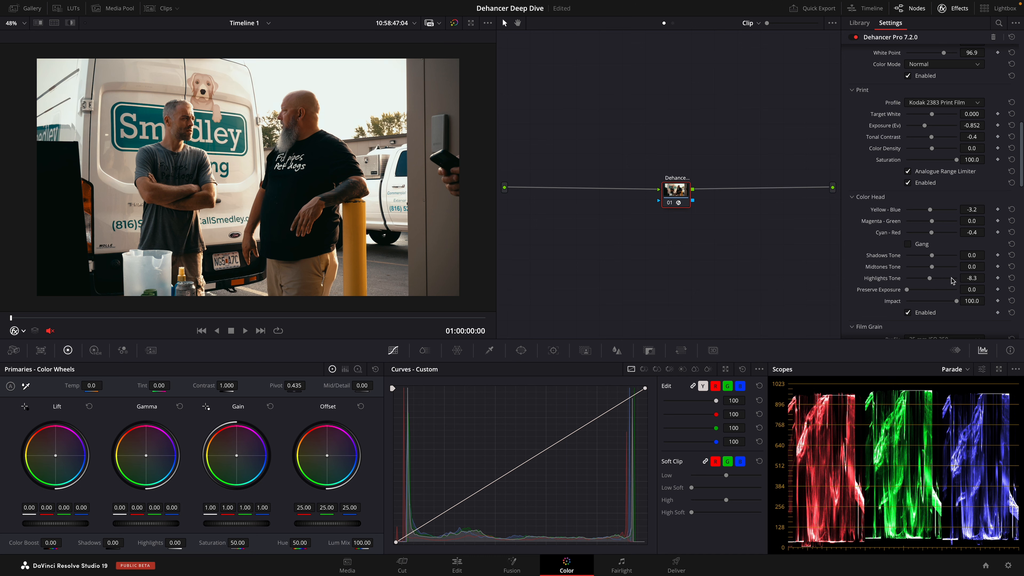
{"action": "scroll", "coordinate": [952, 281], "scroll_direction": "up", "scroll_amount": 2}
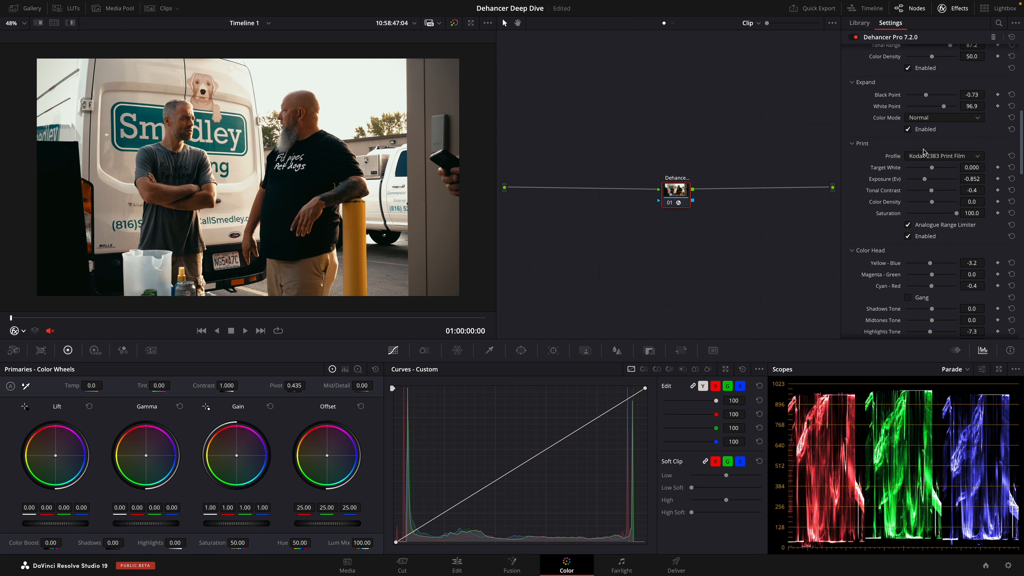
{"action": "left_click_drag", "start_coordinate": [932, 167], "coordinate": [944, 177]}
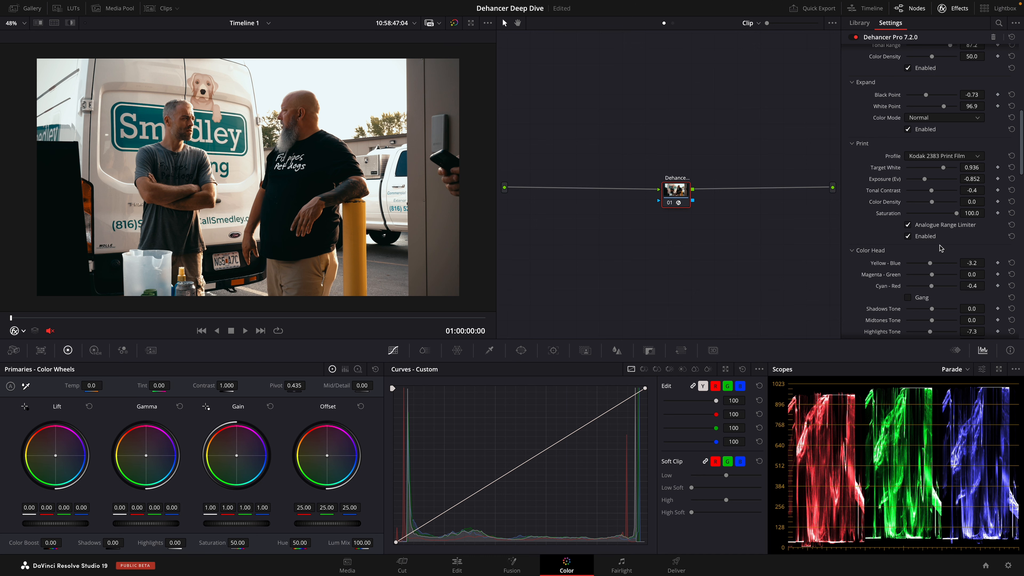
Set Color Head's Shadows Tone to about 6.3 and its Midtones Tone to about 8.3.
{"action": "scroll", "coordinate": [942, 248], "scroll_direction": "down", "scroll_amount": 3}
{"action": "scroll", "coordinate": [942, 258], "scroll_direction": "down", "scroll_amount": 1}
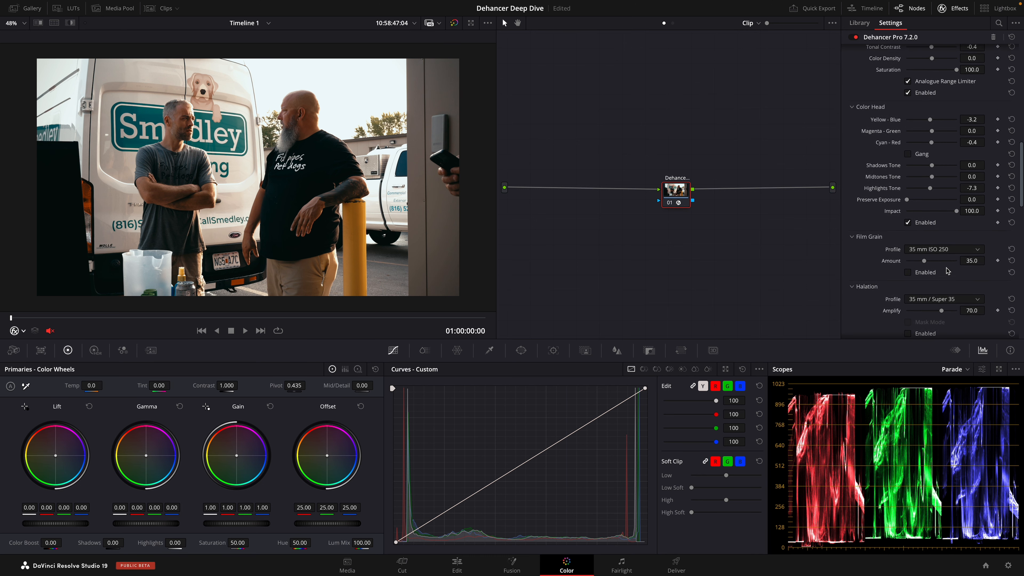
{"action": "mouse_move", "coordinate": [932, 169]}
{"action": "left_mouse_down"}
{"action": "mouse_move", "coordinate": [911, 179]}
{"action": "mouse_move", "coordinate": [935, 172]}
{"action": "mouse_move", "coordinate": [923, 159]}
{"action": "mouse_move", "coordinate": [933, 165]}
{"action": "left_mouse_up"}
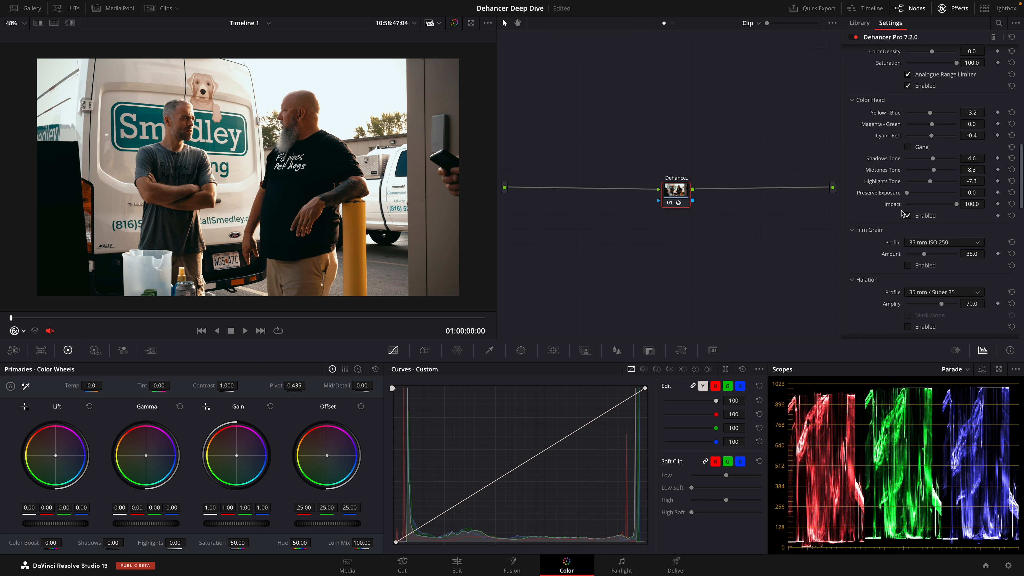
Set the Expand section's White Point to about 101.0 and look back over the other Dehancer settings.
{"action": "scroll", "coordinate": [957, 293], "scroll_direction": "up", "scroll_amount": 7}
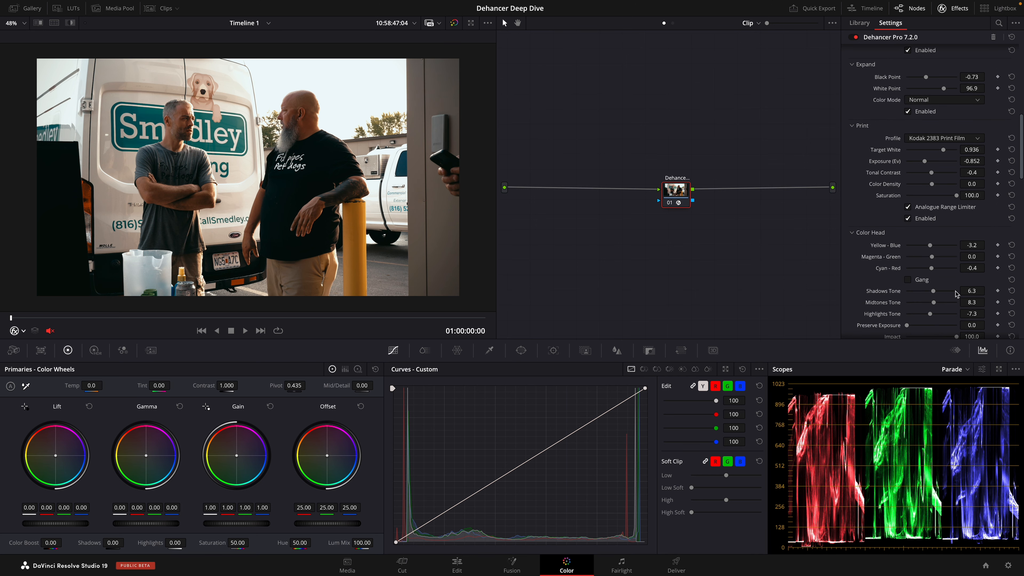
{"action": "left_click_drag", "start_coordinate": [946, 91], "coordinate": [946, 92]}
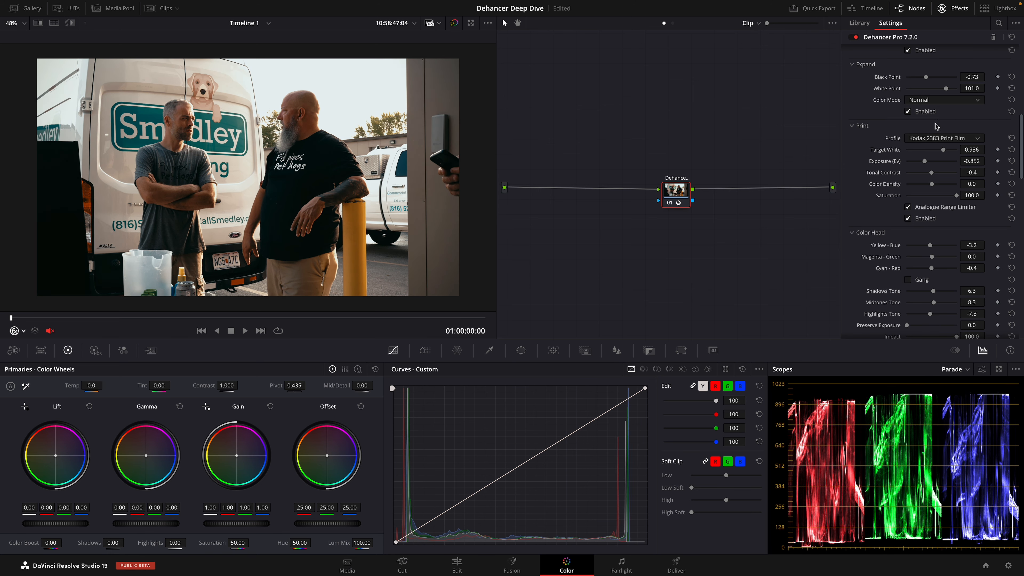
{"action": "scroll", "coordinate": [967, 223], "scroll_direction": "down", "scroll_amount": 10}
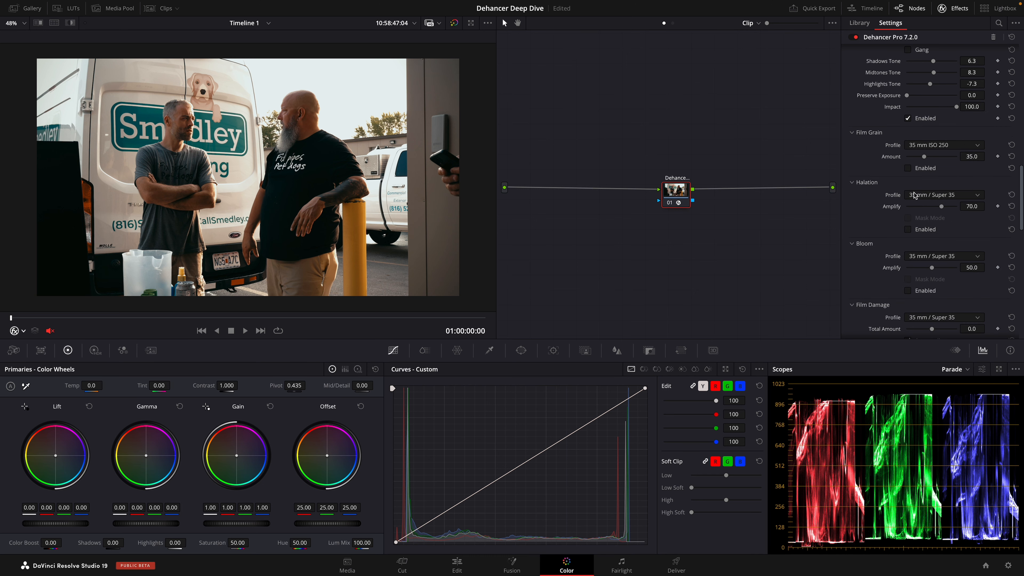
{"action": "scroll", "coordinate": [915, 195], "scroll_direction": "up", "scroll_amount": 15}
{"action": "scroll", "coordinate": [936, 223], "scroll_direction": "down", "scroll_amount": 2}
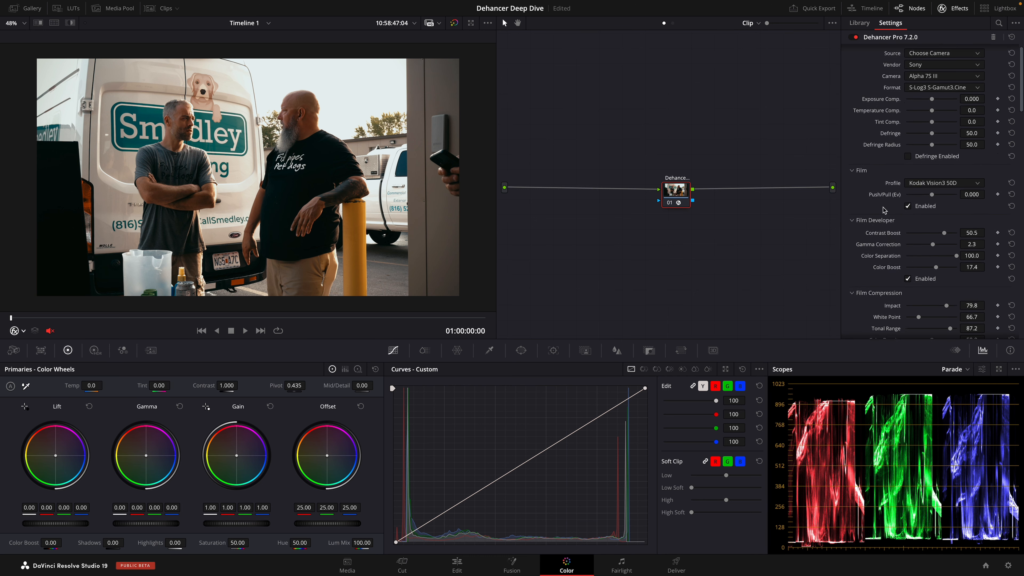
Set Film Developer's Contrast Boost to about 39.4, check the image full screen, and adjust Film Compression's White Point.
{"action": "scroll", "coordinate": [947, 221], "scroll_direction": "down", "scroll_amount": 1}
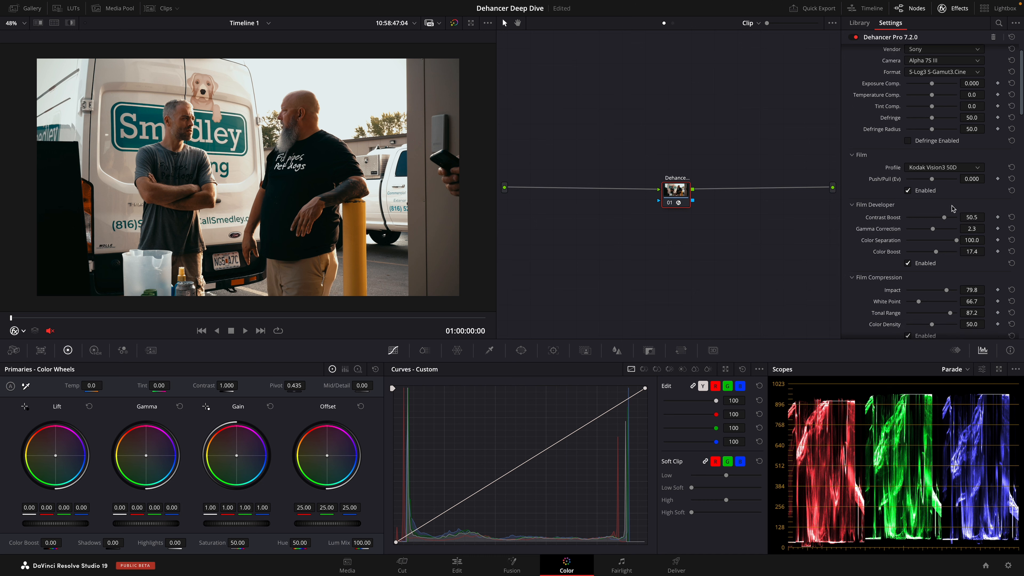
{"action": "mouse_move", "coordinate": [944, 218]}
{"action": "left_mouse_down"}
{"action": "mouse_move", "coordinate": [933, 223]}
{"action": "mouse_move", "coordinate": [942, 217]}
{"action": "left_mouse_up"}
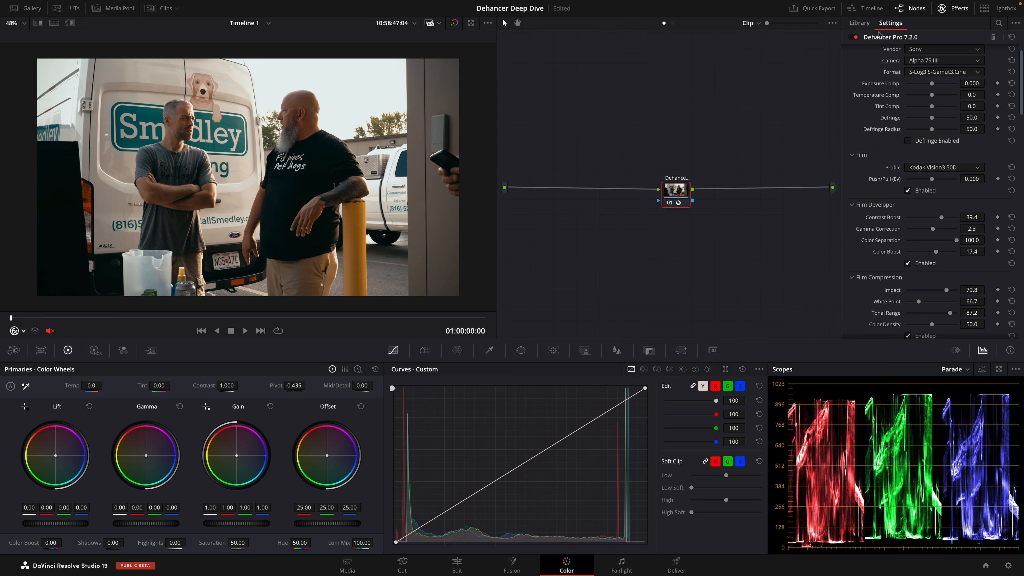
{"action": "scroll", "coordinate": [949, 156], "scroll_direction": "up", "scroll_amount": 2}
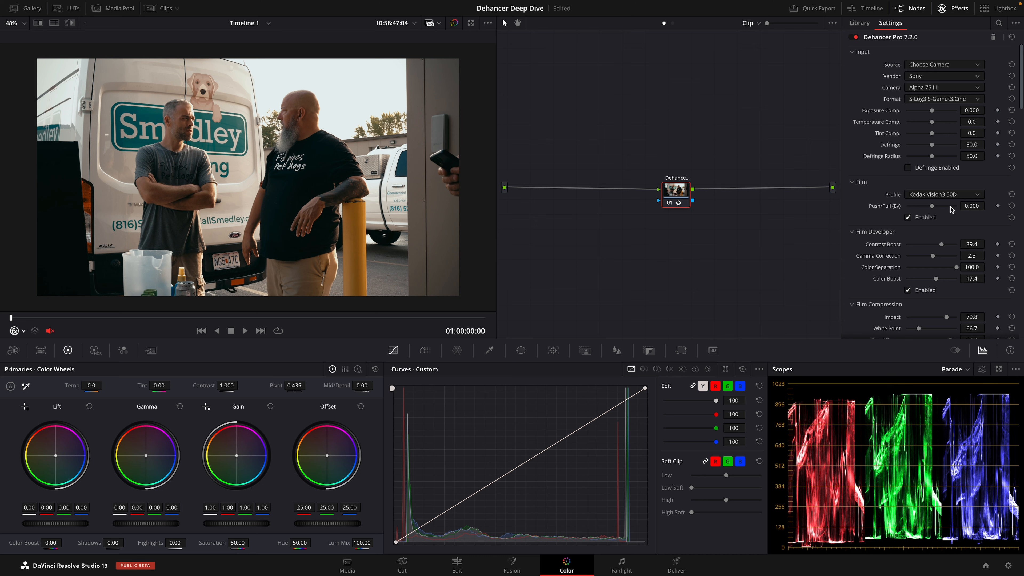
{"action": "scroll", "coordinate": [970, 233], "scroll_direction": "down", "scroll_amount": 1}
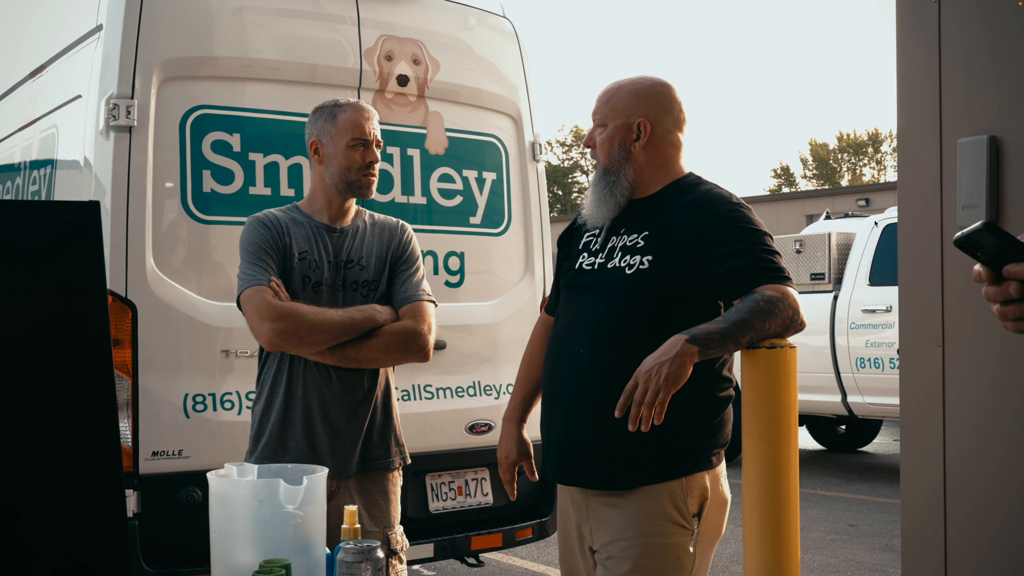
{"action": "key", "text": "super+f"}
{"action": "scroll", "coordinate": [967, 210], "scroll_direction": "down", "scroll_amount": 5}
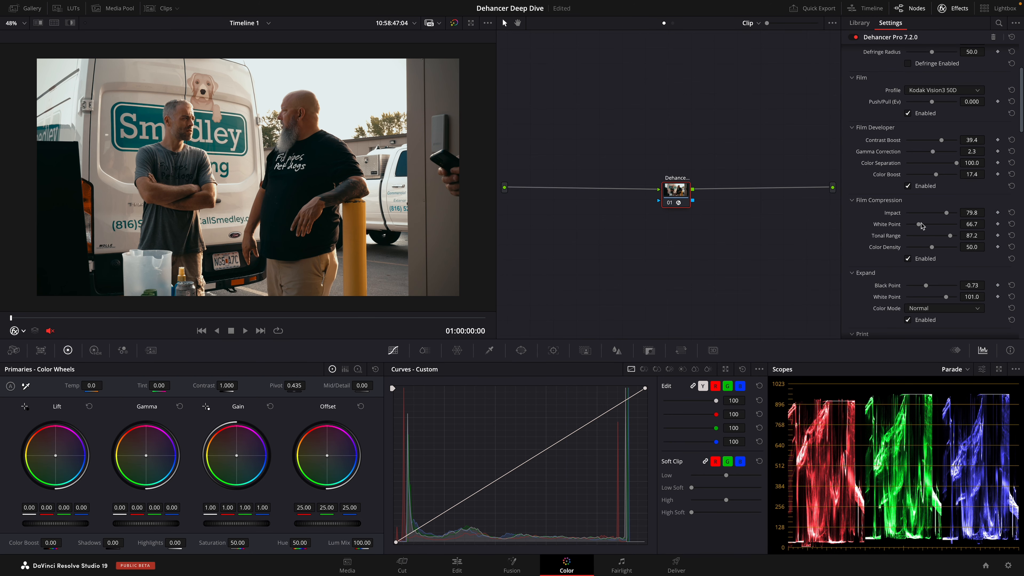
{"action": "left_click_drag", "start_coordinate": [919, 228], "coordinate": [935, 247]}
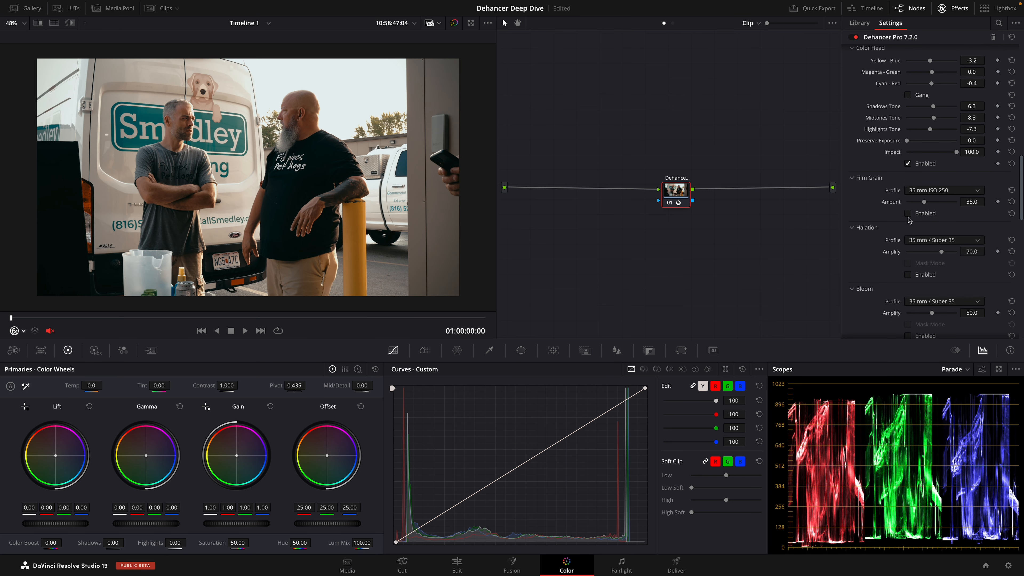
Set the Film Grain profile to 65 mm ISO 50 and enable the section, toggling it to compare the image with and without grain.
{"action": "scroll", "coordinate": [969, 248], "scroll_direction": "down", "scroll_amount": 1}
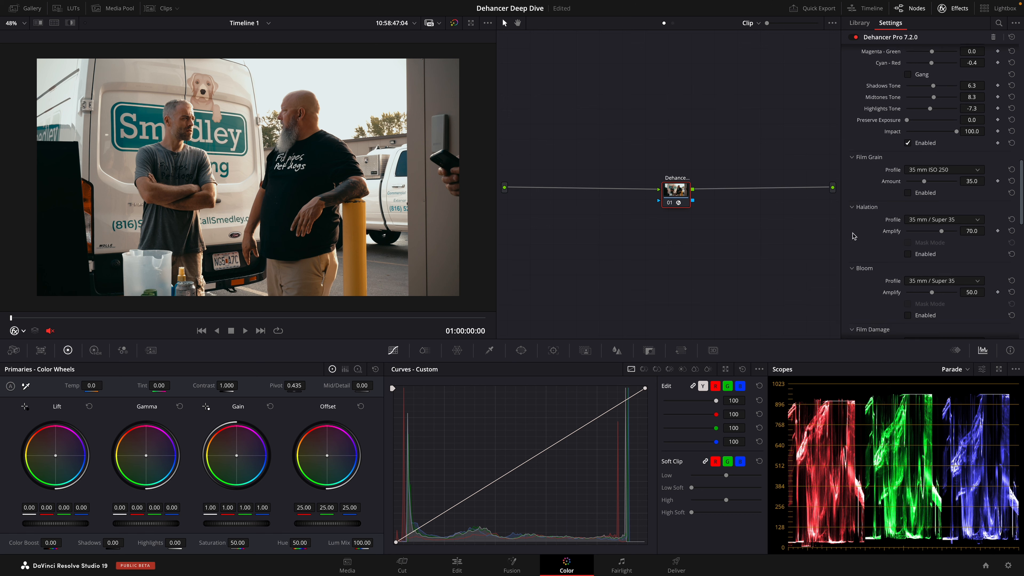
{"action": "left_click", "coordinate": [935, 171]}
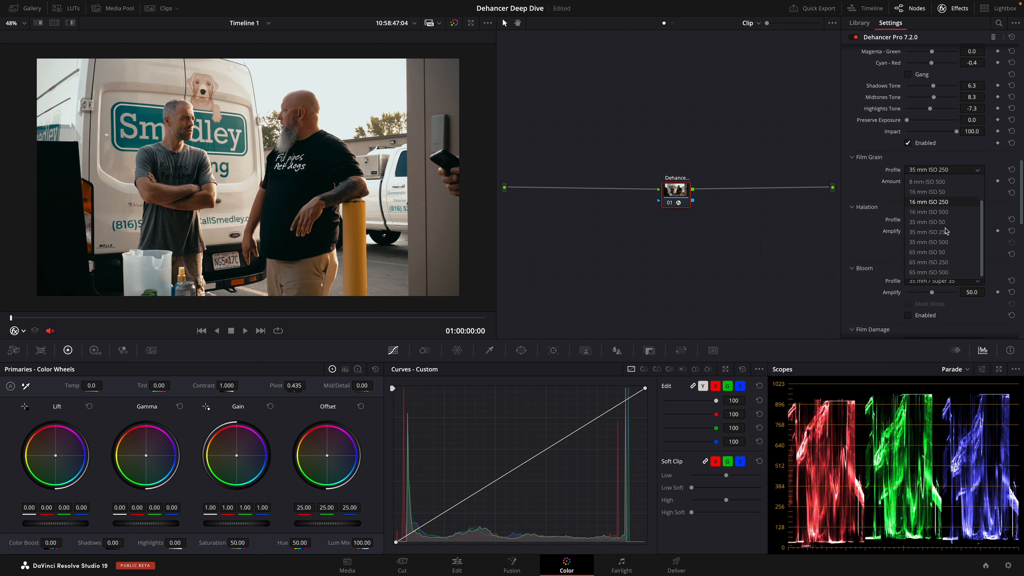
{"action": "left_click", "coordinate": [946, 263]}
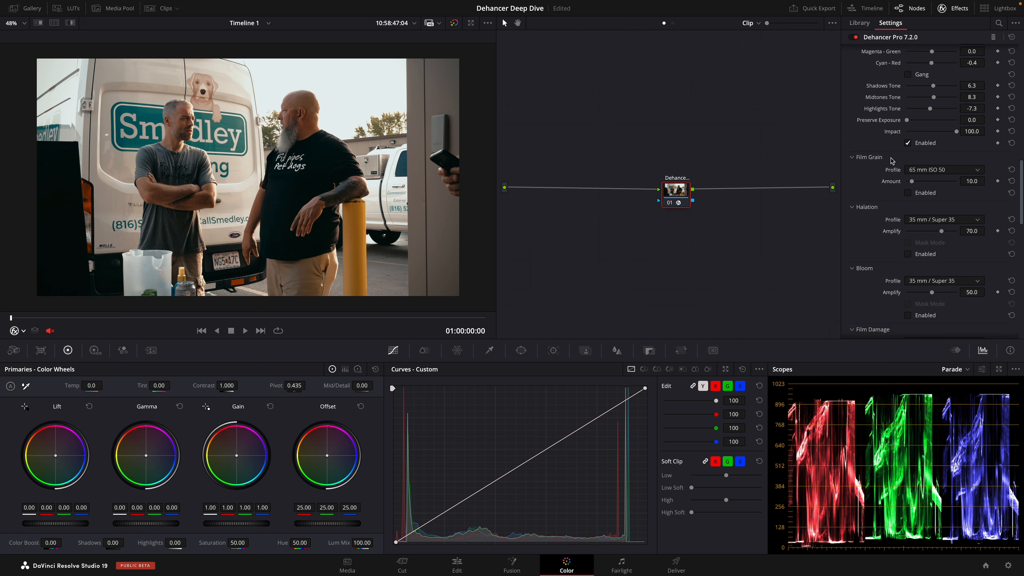
{"action": "left_click", "coordinate": [908, 193]}
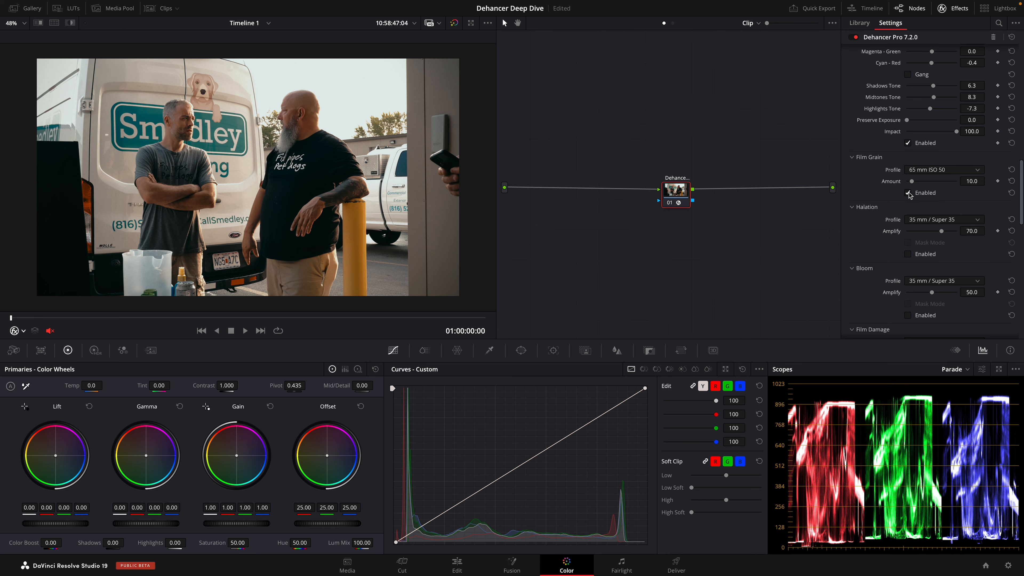
{"action": "left_click", "coordinate": [908, 194]}
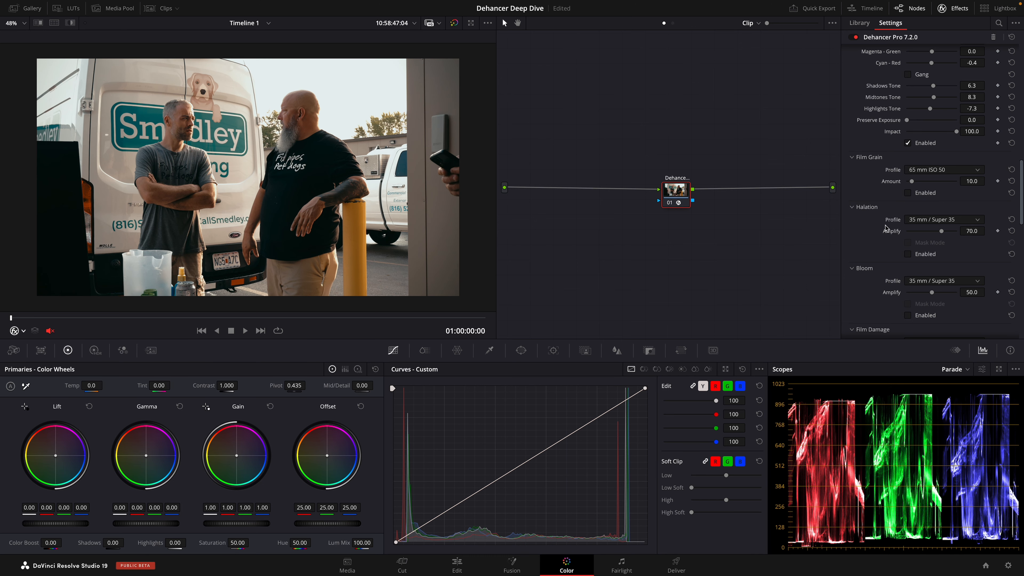
{"action": "left_click", "coordinate": [909, 194]}
{"action": "left_click", "coordinate": [909, 193]}
{"action": "left_click", "coordinate": [909, 194]}
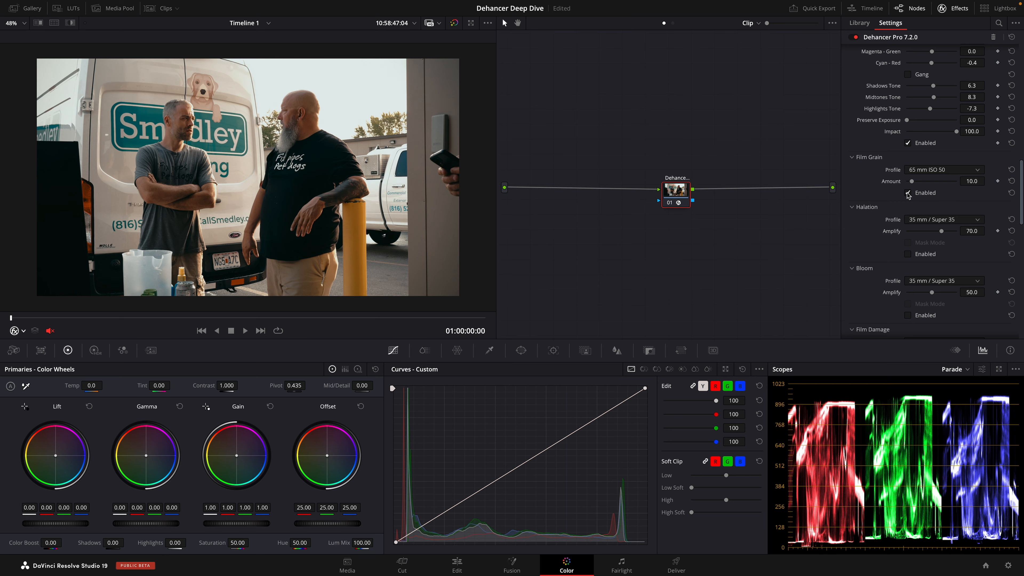
Inspect the grain full screen and up close on the van's bodywork, and narrow the viewer beside the node graph.
{"action": "key", "text": "super+f"}
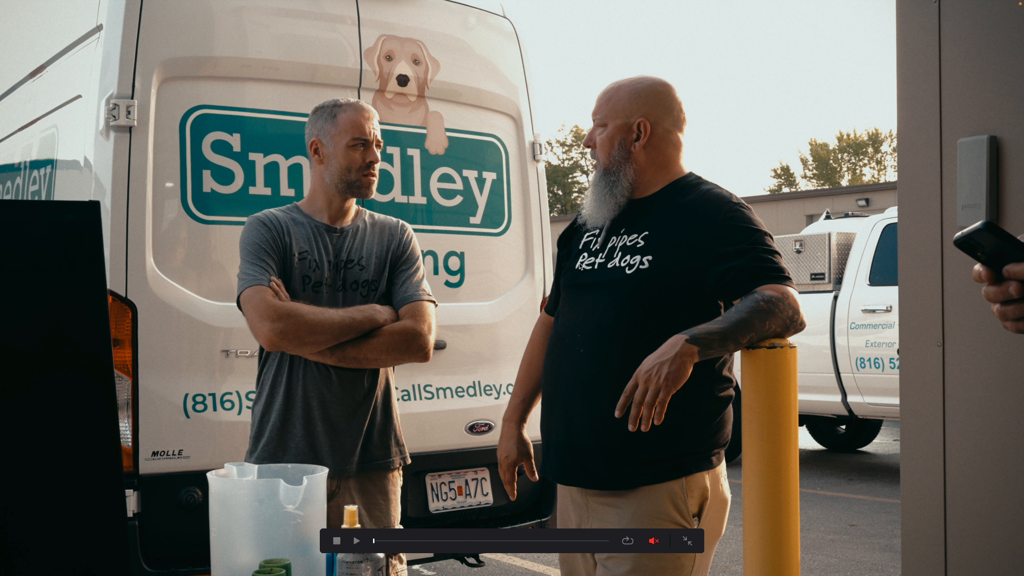
{"action": "key", "text": "super+f"}
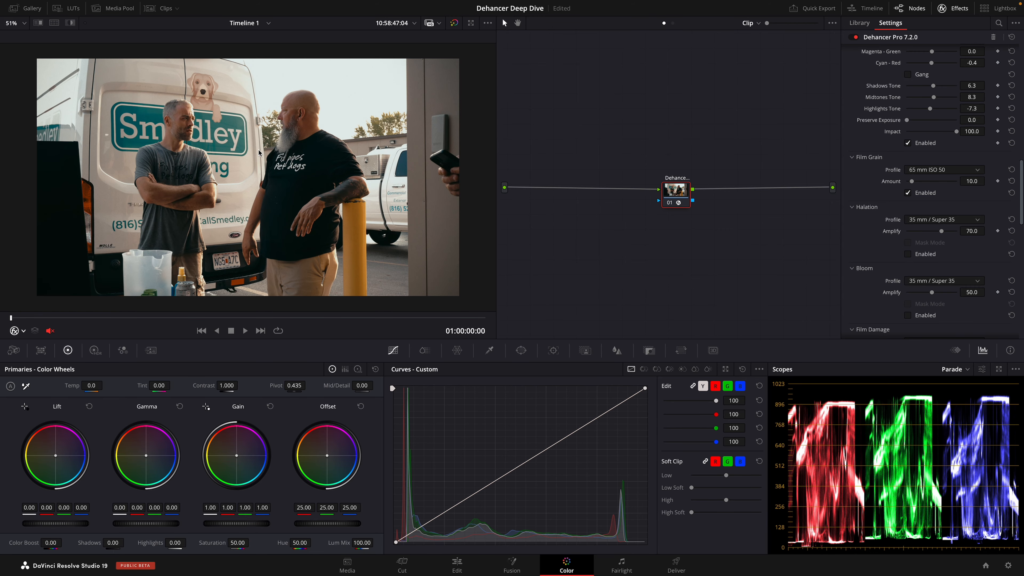
{"action": "scroll", "coordinate": [259, 149], "scroll_direction": "up", "scroll_amount": 5}
{"action": "scroll", "coordinate": [259, 151], "scroll_direction": "up", "scroll_amount": 3}
{"action": "scroll", "coordinate": [261, 158], "scroll_direction": "down", "scroll_amount": 4}
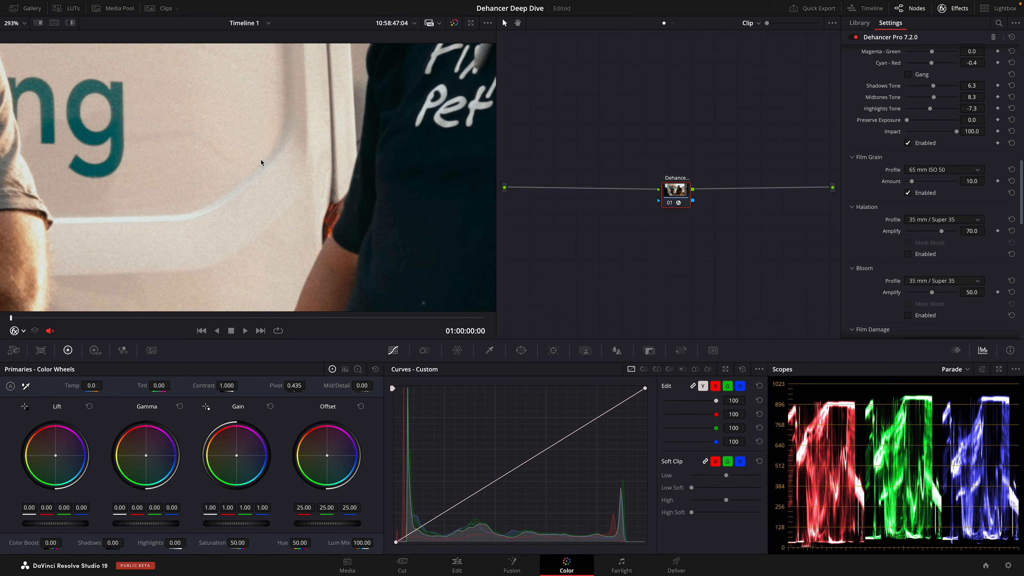
{"action": "scroll", "coordinate": [261, 162], "scroll_direction": "down", "scroll_amount": 6}
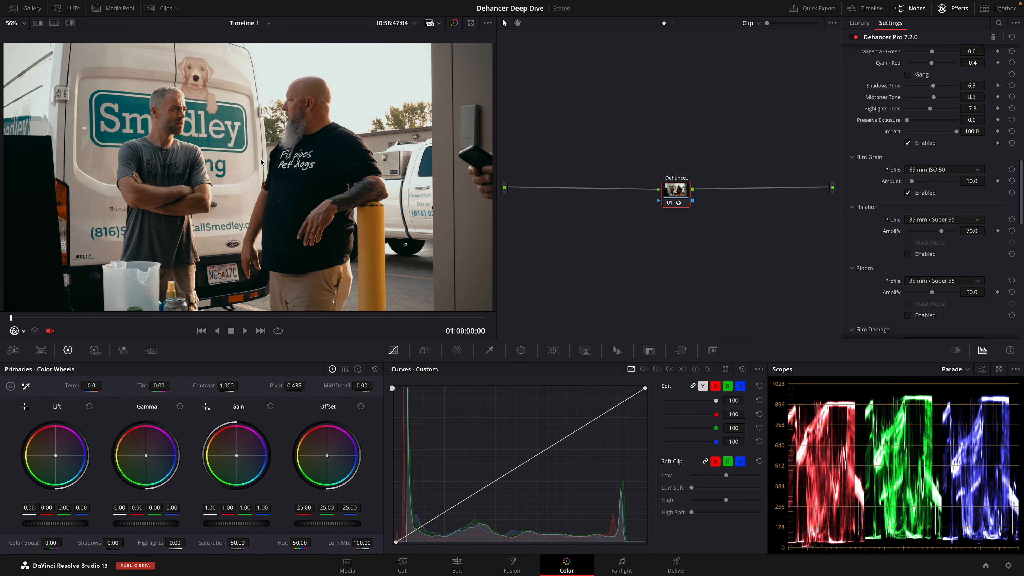
{"action": "left_click_drag", "start_coordinate": [496, 153], "coordinate": [462, 153]}
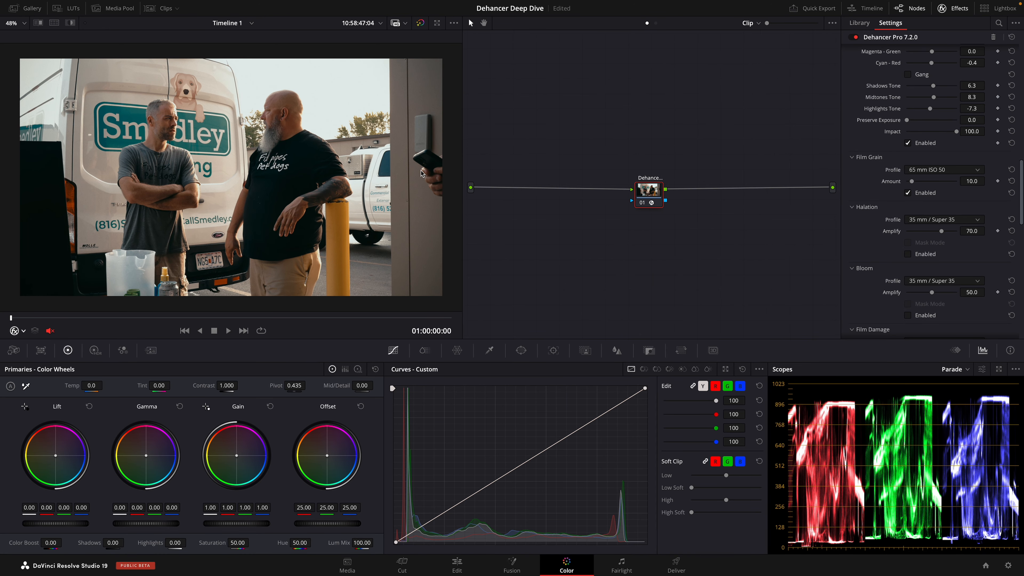
Set the Halation profile to 65 mm / 70 mm, enable the section, and set its Amplify to 35.
{"action": "left_click", "coordinate": [955, 219]}
{"action": "left_click", "coordinate": [939, 300]}
{"action": "left_click", "coordinate": [908, 253]}
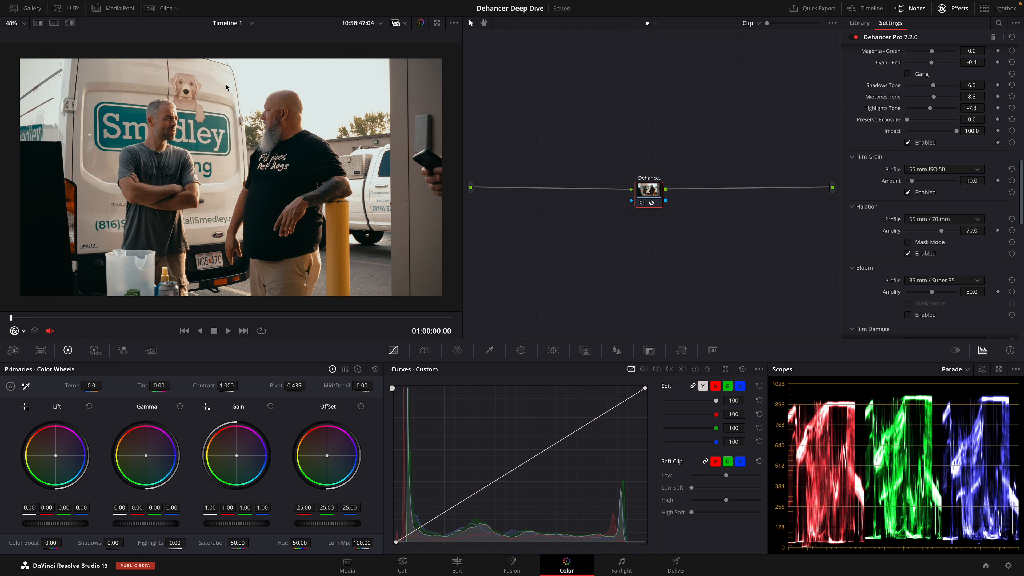
{"action": "left_click", "coordinate": [981, 229]}
{"action": "type", "text": "35"}
{"action": "key", "text": "Return"}
Set the Bloom profile to 65 mm / 70 mm, enable the section, and set its Amplify to 20.
{"action": "scroll", "coordinate": [963, 258], "scroll_direction": "down", "scroll_amount": 3}
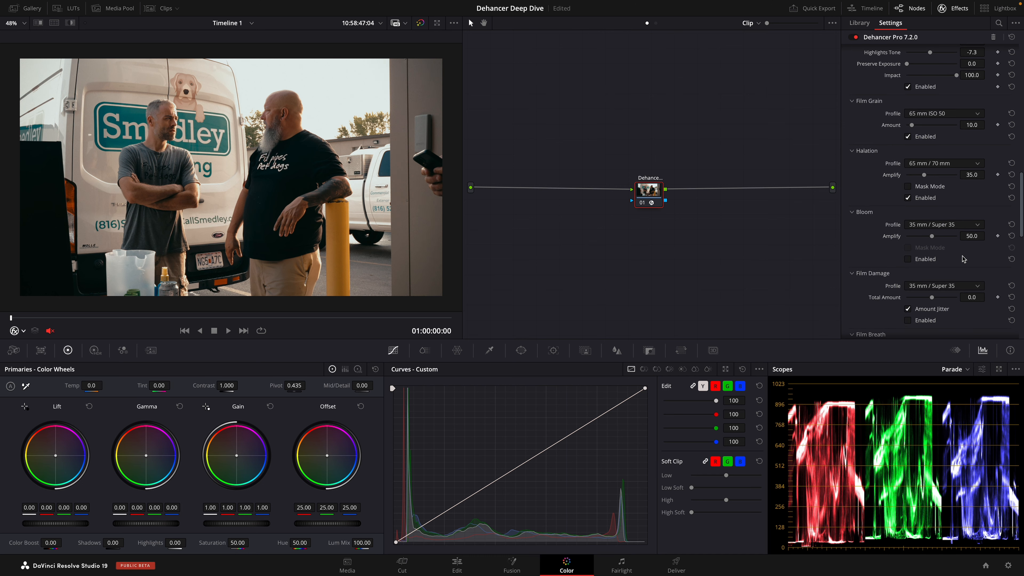
{"action": "left_click", "coordinate": [944, 225]}
{"action": "left_click", "coordinate": [930, 237]}
{"action": "left_click", "coordinate": [908, 259]}
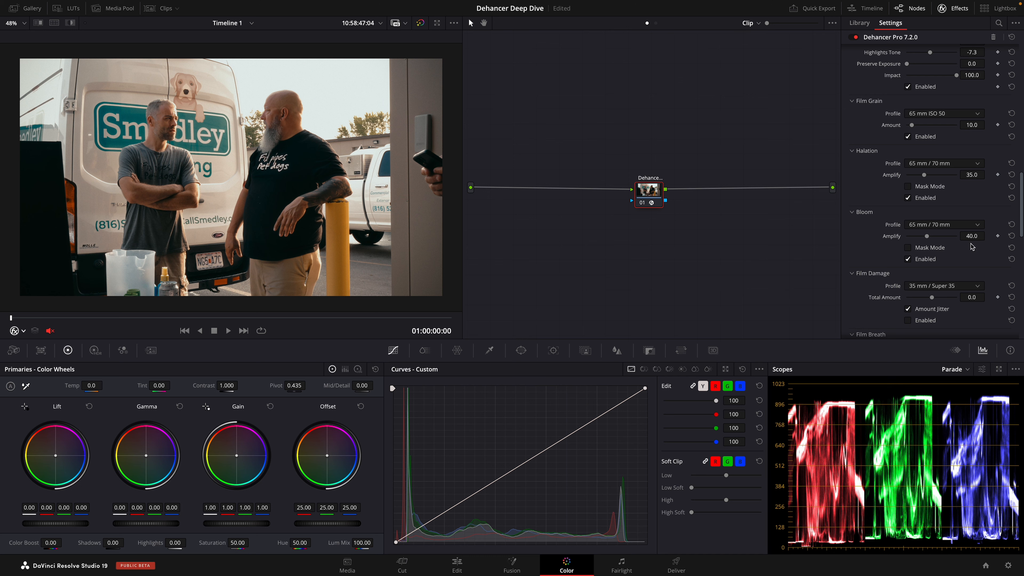
{"action": "double_click", "coordinate": [977, 236]}
{"action": "type", "text": "20"}
{"action": "key", "text": "Return"}
Look over the Film Damage, Film Breath and Gate Weave sections, and disable Film Grain, Halation and Bloom.
{"action": "scroll", "coordinate": [866, 171], "scroll_direction": "down", "scroll_amount": 3}
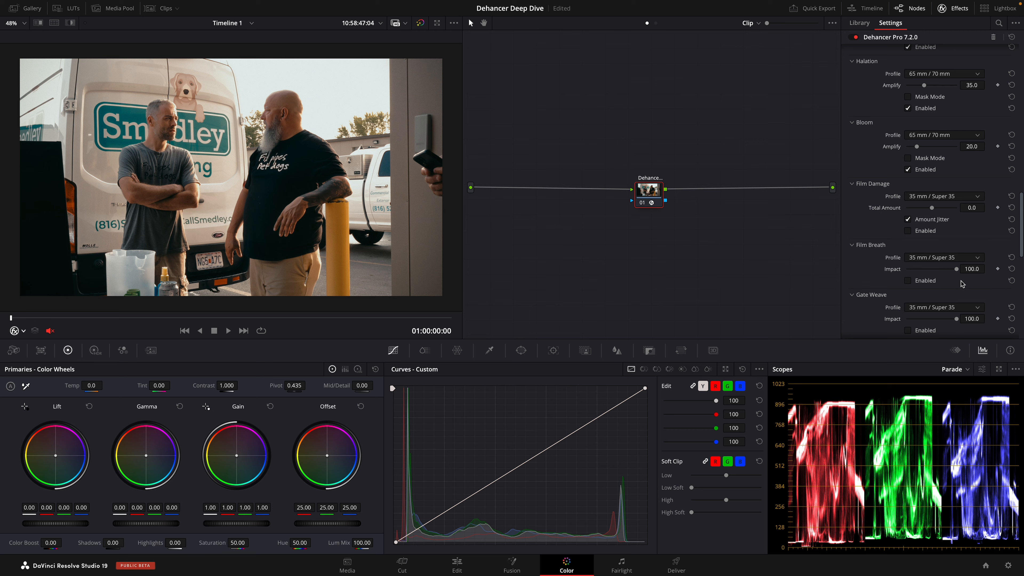
{"action": "scroll", "coordinate": [961, 281], "scroll_direction": "down", "scroll_amount": 3}
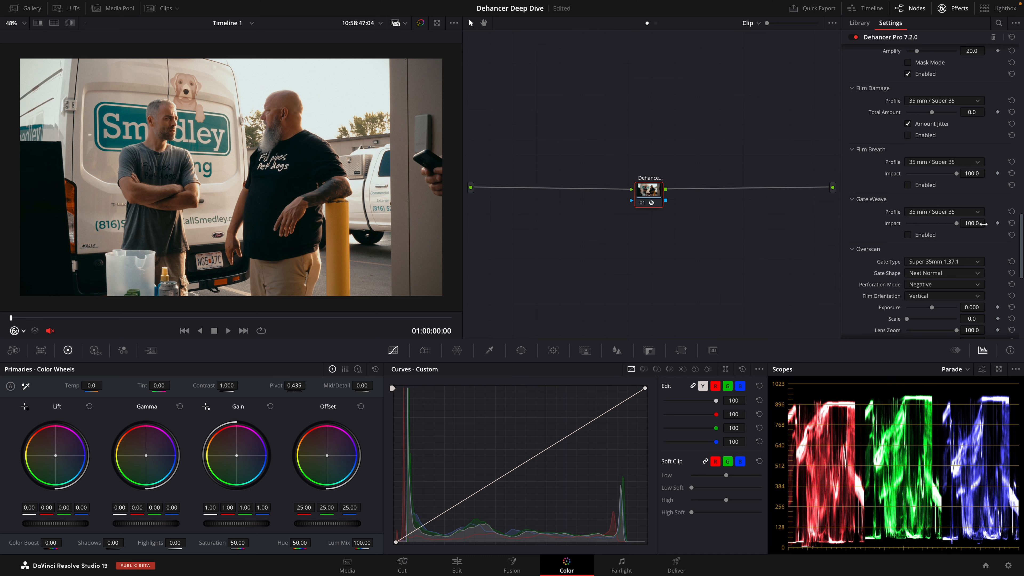
{"action": "scroll", "coordinate": [938, 261], "scroll_direction": "up", "scroll_amount": 2}
{"action": "scroll", "coordinate": [937, 261], "scroll_direction": "up", "scroll_amount": 2}
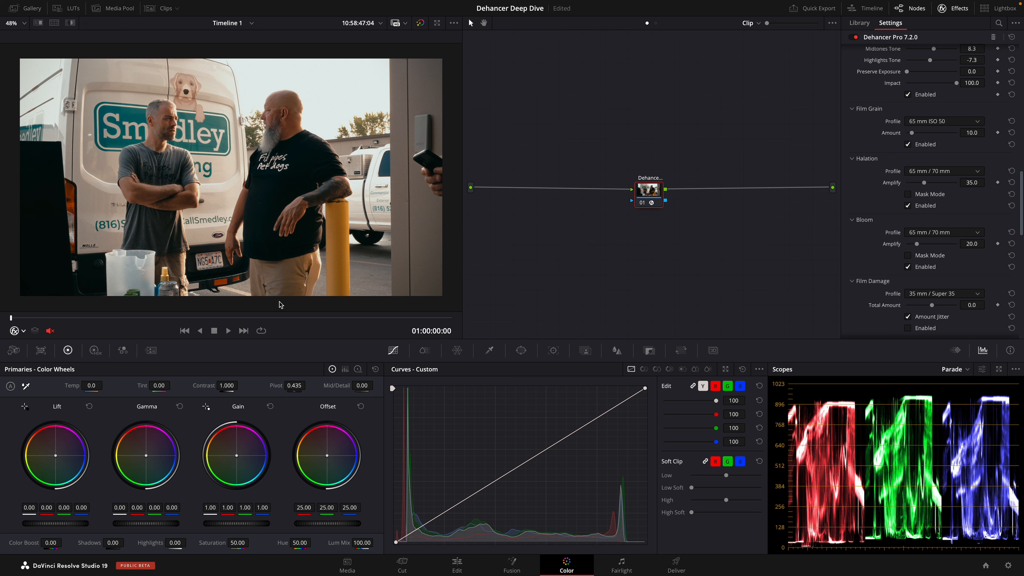
{"action": "left_click", "coordinate": [912, 145]}
{"action": "left_click", "coordinate": [910, 206]}
{"action": "left_click", "coordinate": [909, 267]}
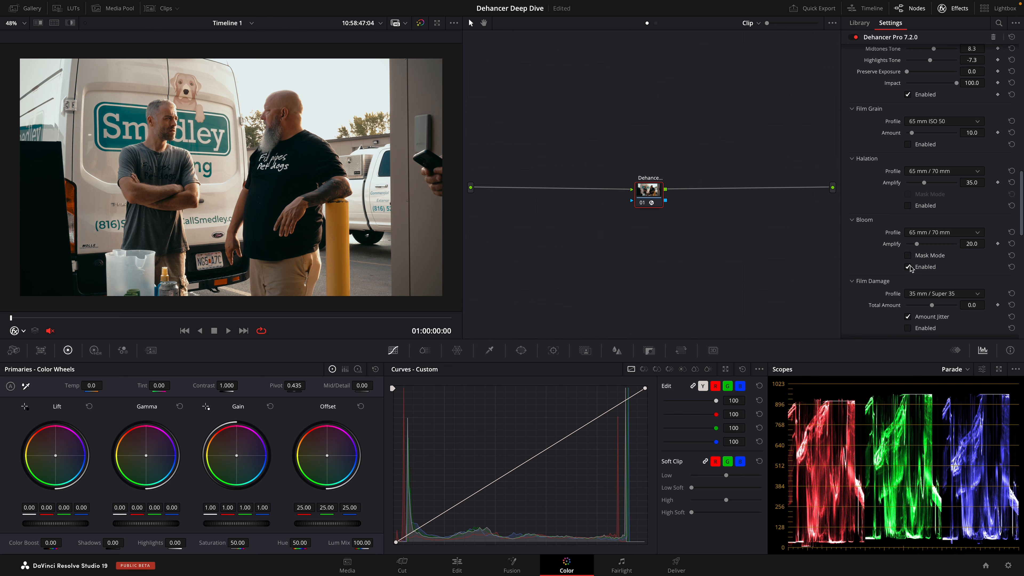
Change the project's timeline resolution to 1920 x 1080 HD, save the project settings, and play the clip.
{"action": "left_click", "coordinate": [1008, 566]}
{"action": "left_click", "coordinate": [349, 140]}
{"action": "left_click", "coordinate": [336, 100]}
{"action": "left_click", "coordinate": [496, 115]}
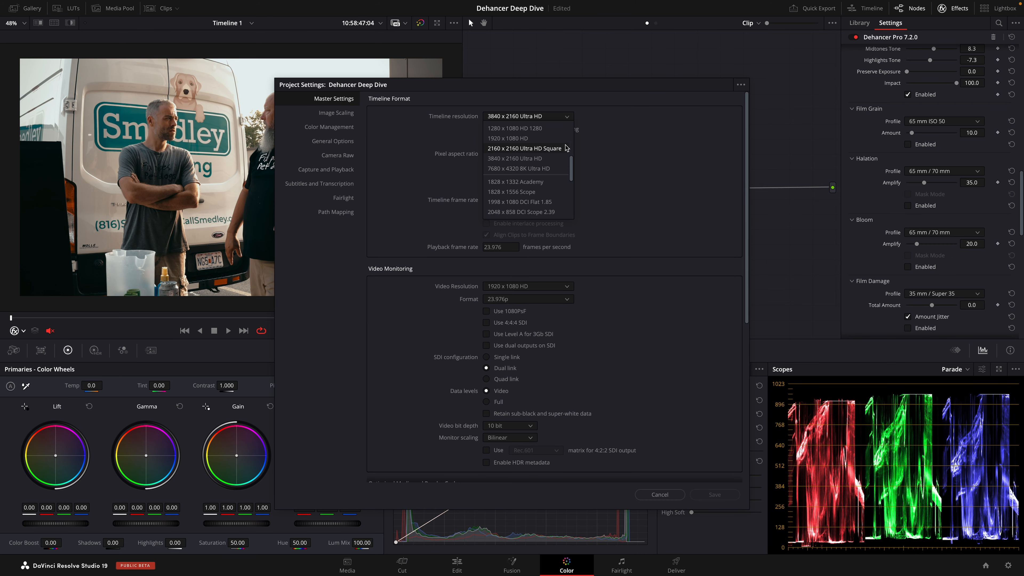
{"action": "left_click", "coordinate": [508, 138]}
{"action": "left_click", "coordinate": [721, 495]}
{"action": "scroll", "coordinate": [288, 188], "scroll_direction": "up", "scroll_amount": 6}
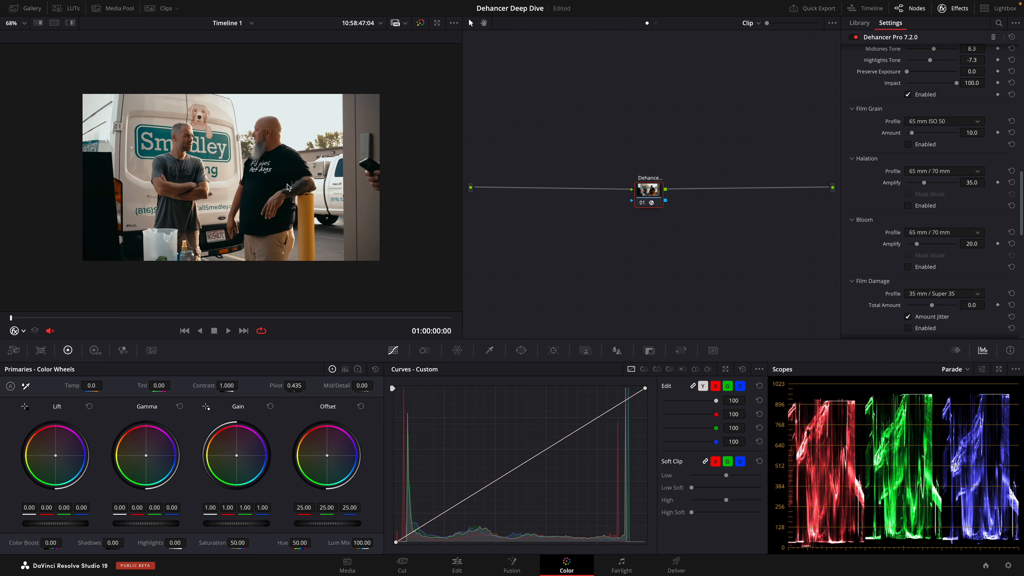
{"action": "left_click", "coordinate": [228, 331]}
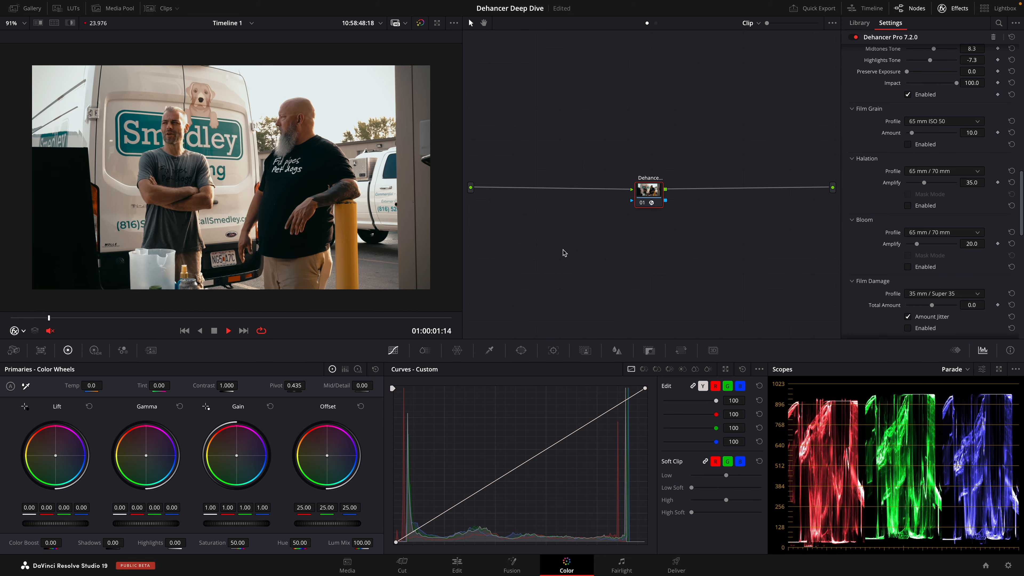